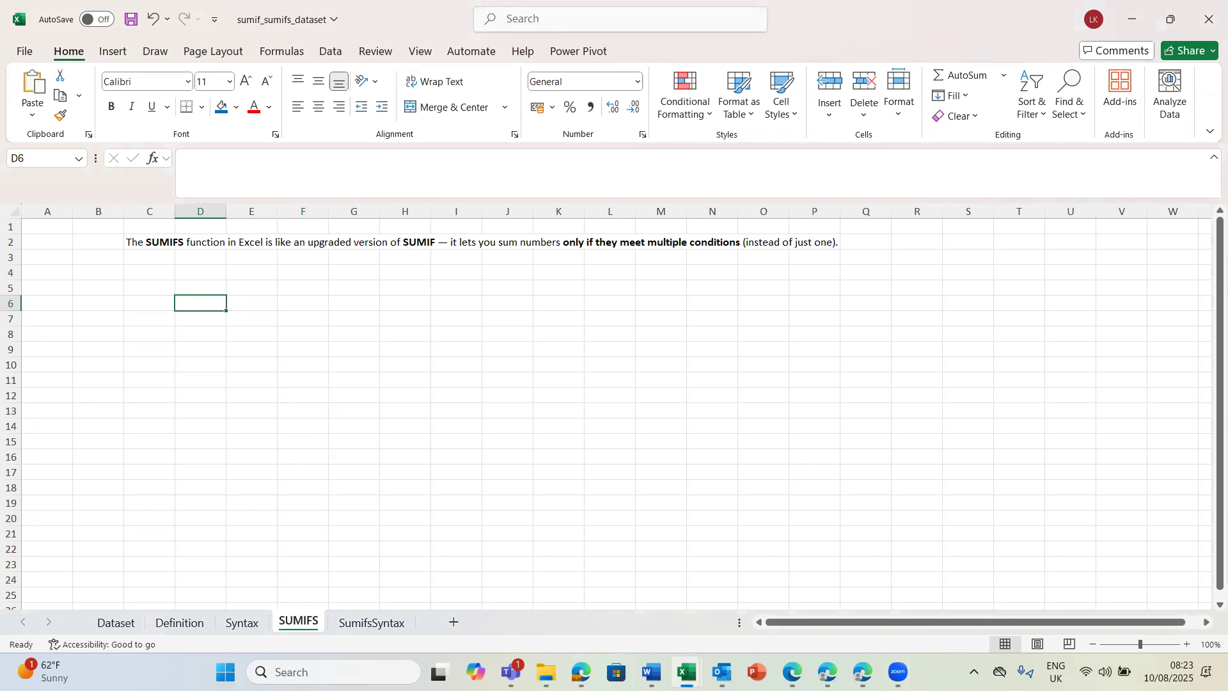
type("=")
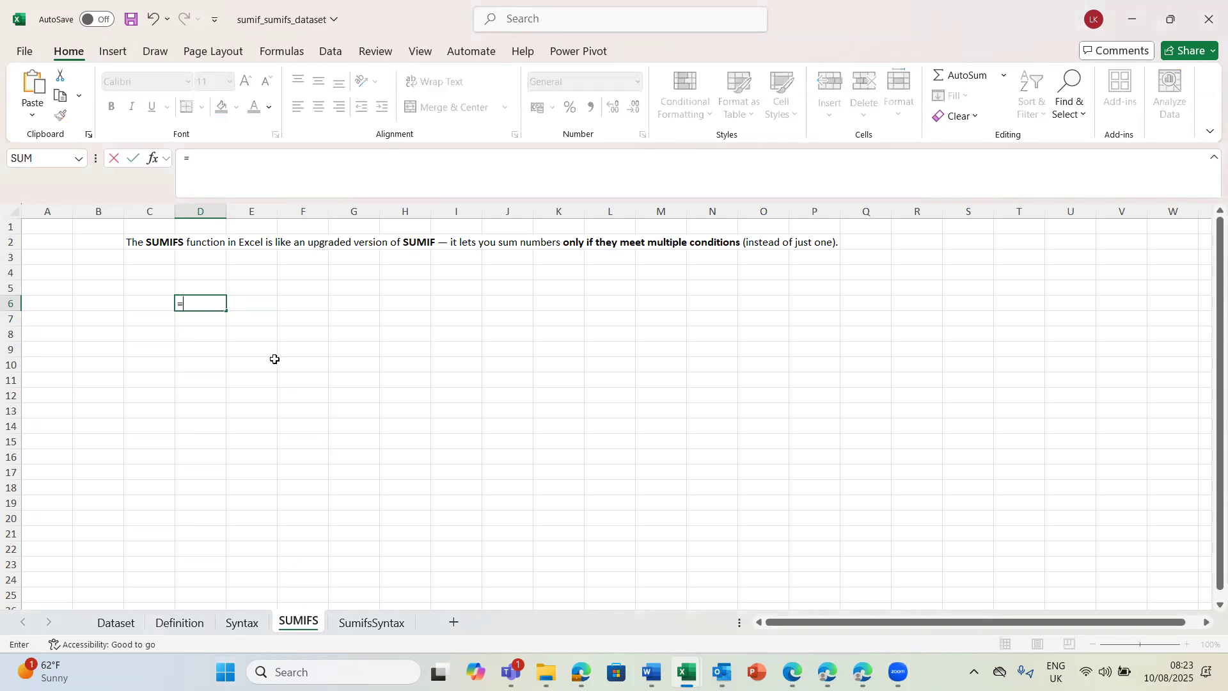
type("sumif")
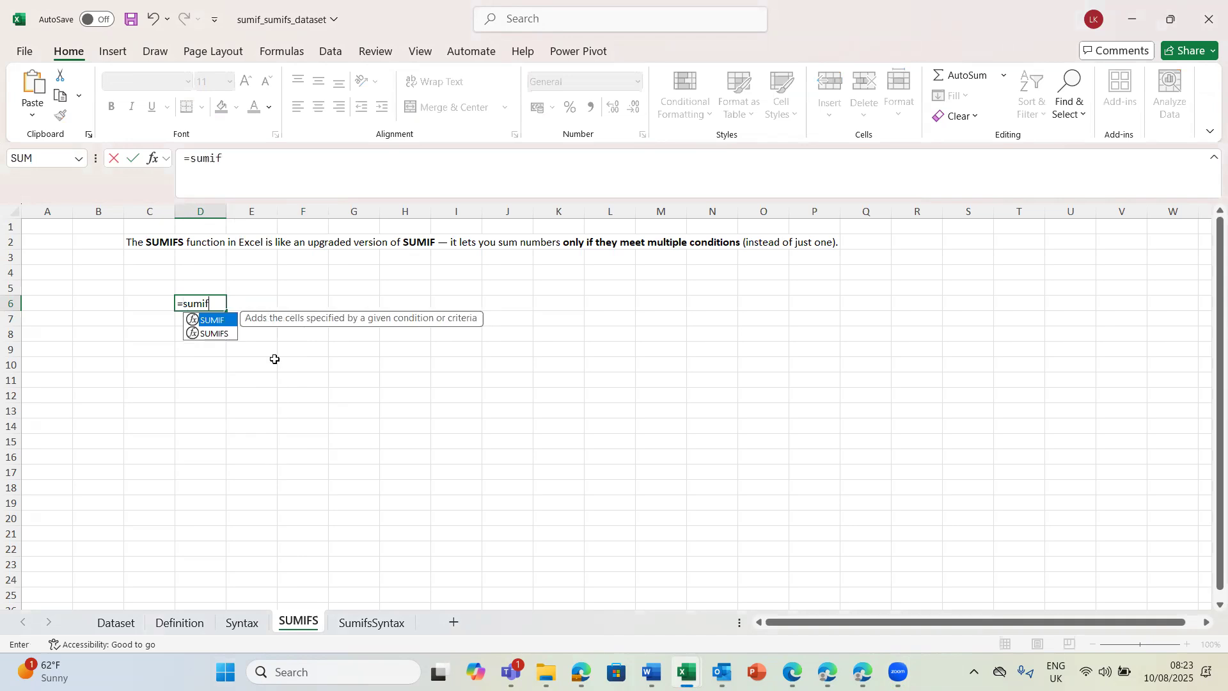
key("Tab")
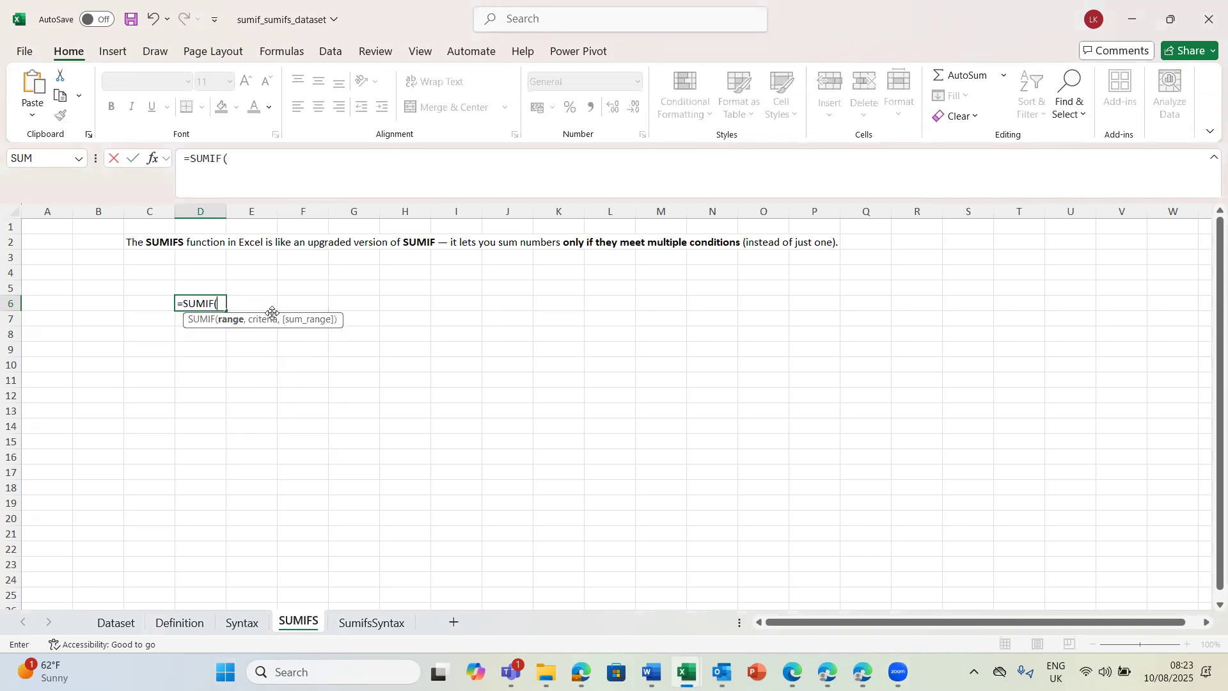
key("BackSpace")
key("BackSpace")
key("BackSpace")
key("BackSpace")
key("BackSpace")
key("BackSpace")
key("BackSpace")
left_click(266, 397)
Examine the Fruit, Region and Salesperson entries on the Dataset sheet as possible conditions for summing sales of Grapes.
left_click(117, 624)
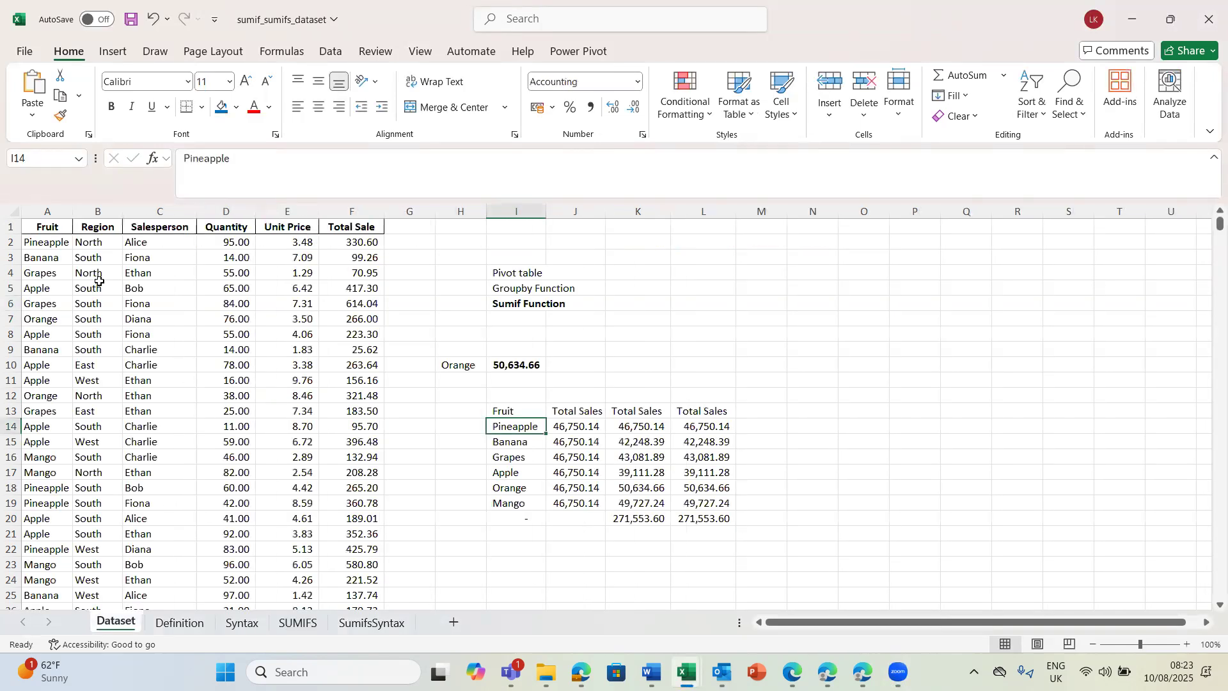
left_click(40, 276)
left_click(511, 460)
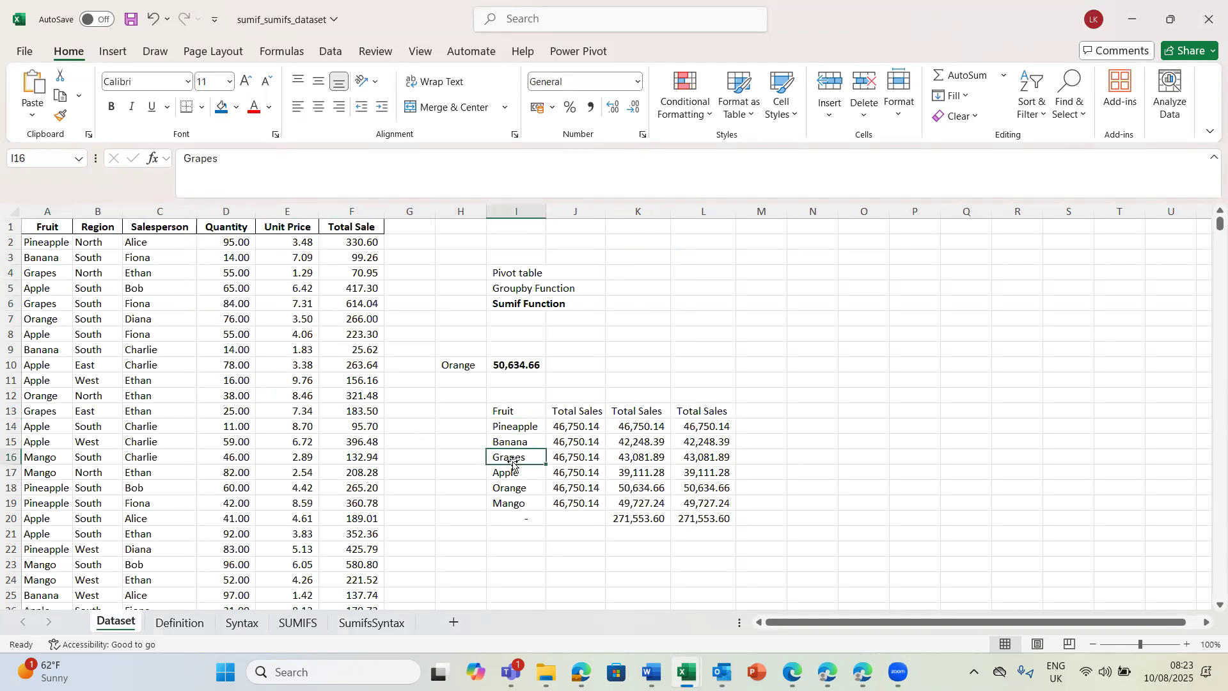
left_click(45, 300)
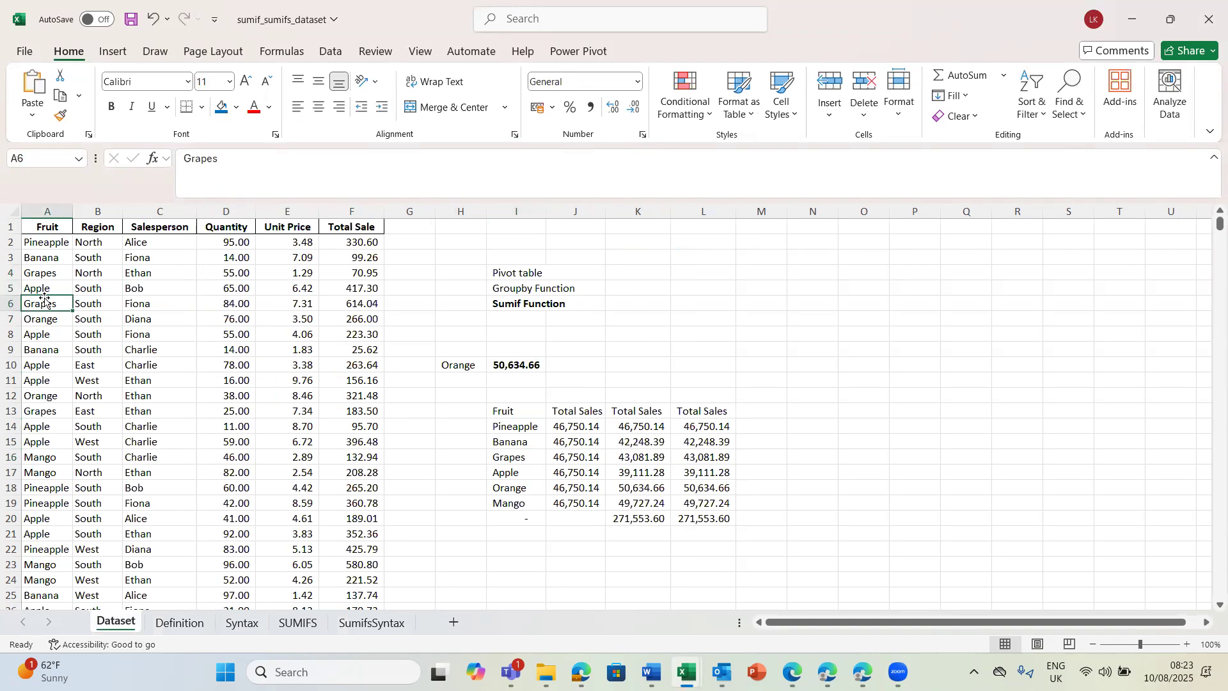
left_click(94, 304)
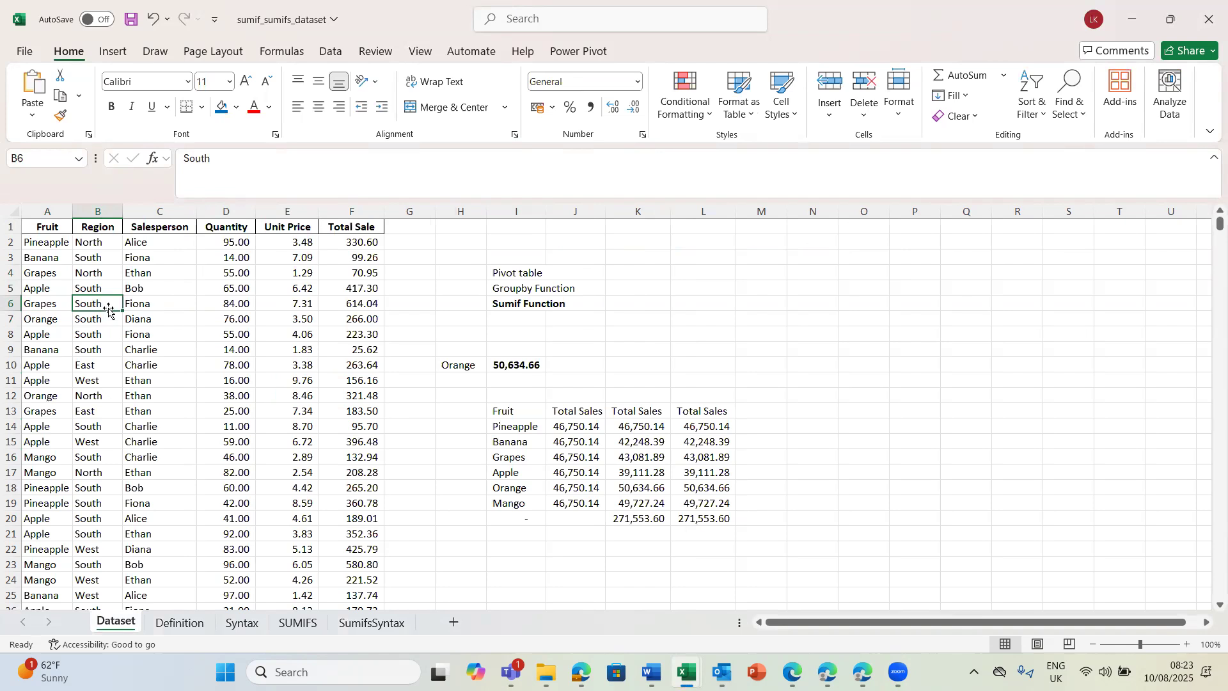
left_click(137, 274)
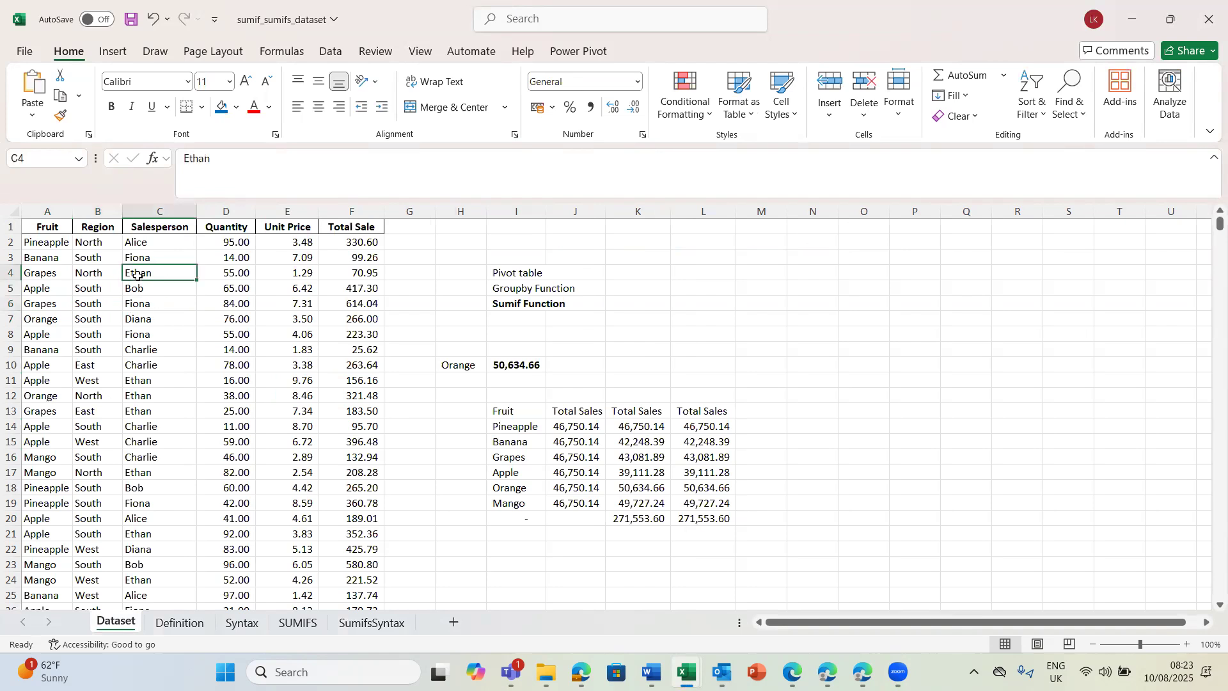
left_click(46, 276)
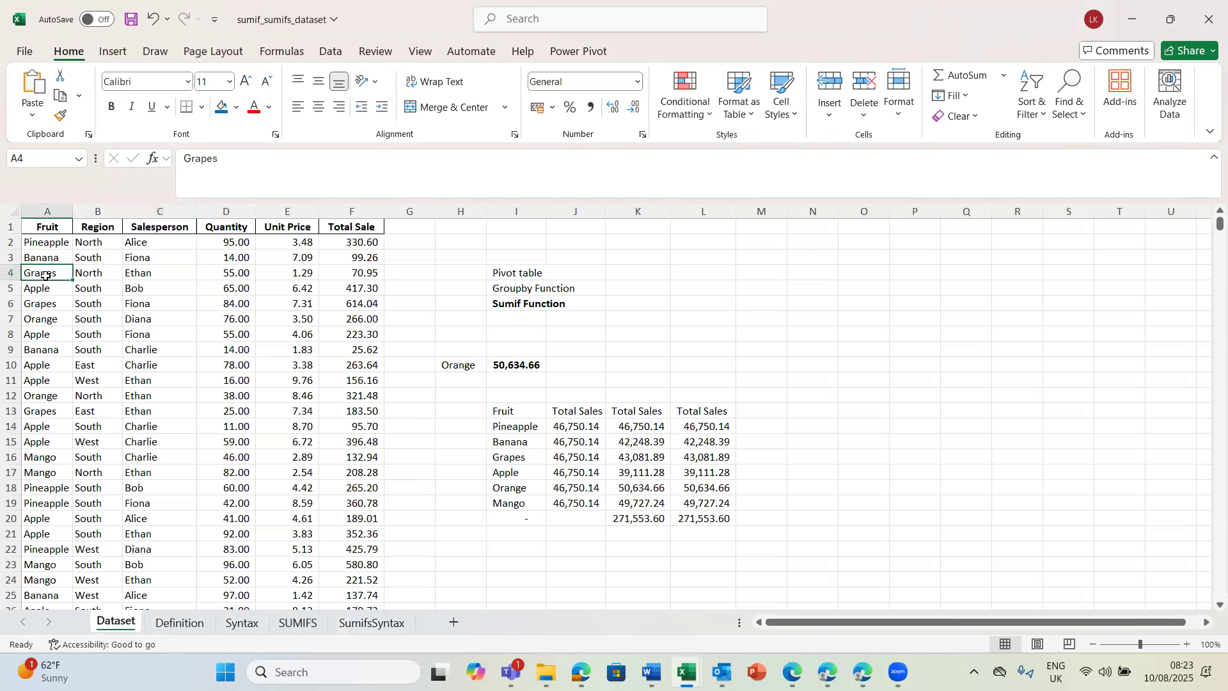
left_click(90, 280)
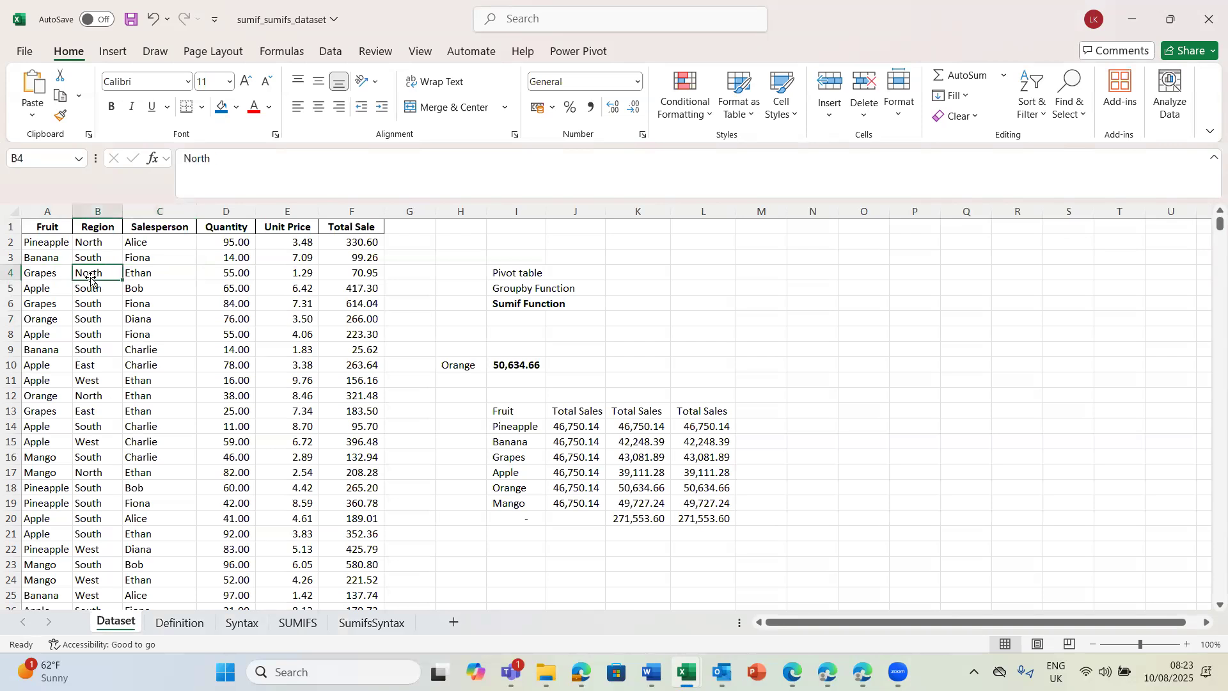
left_click(40, 275)
left_click(98, 277)
Review the SUMIFS definition and syntax sheets and match the sum_range argument to the Total Sale column on the Dataset sheet.
left_click(301, 624)
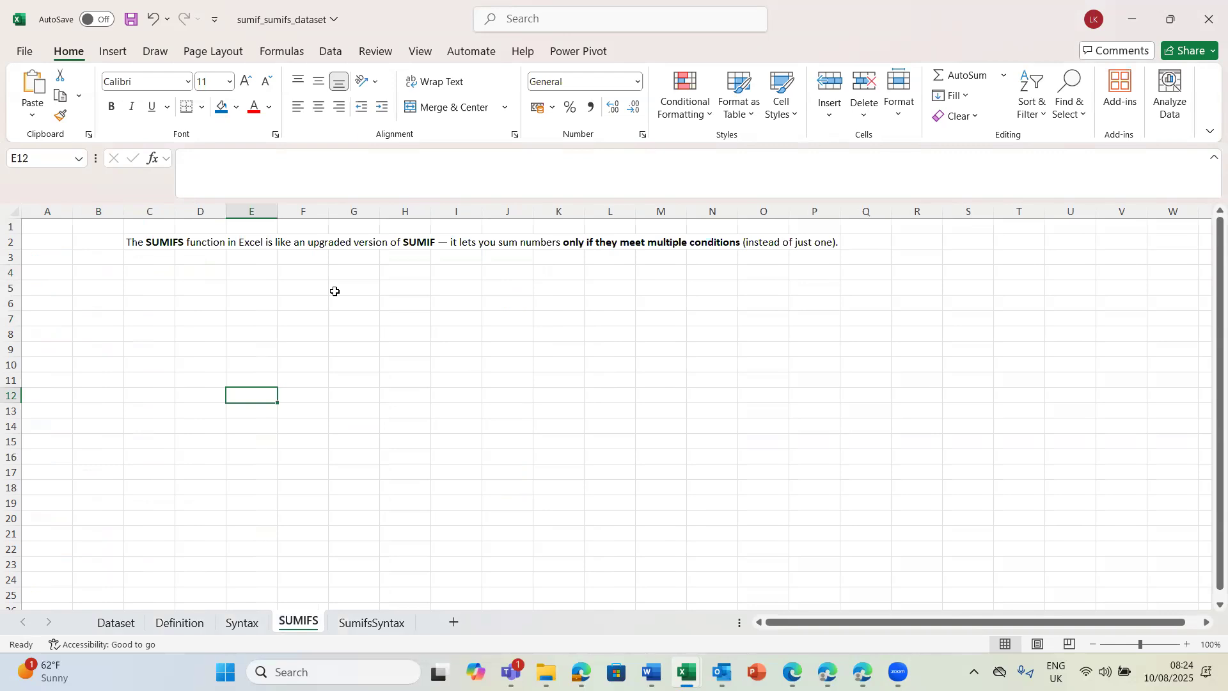
left_click(368, 624)
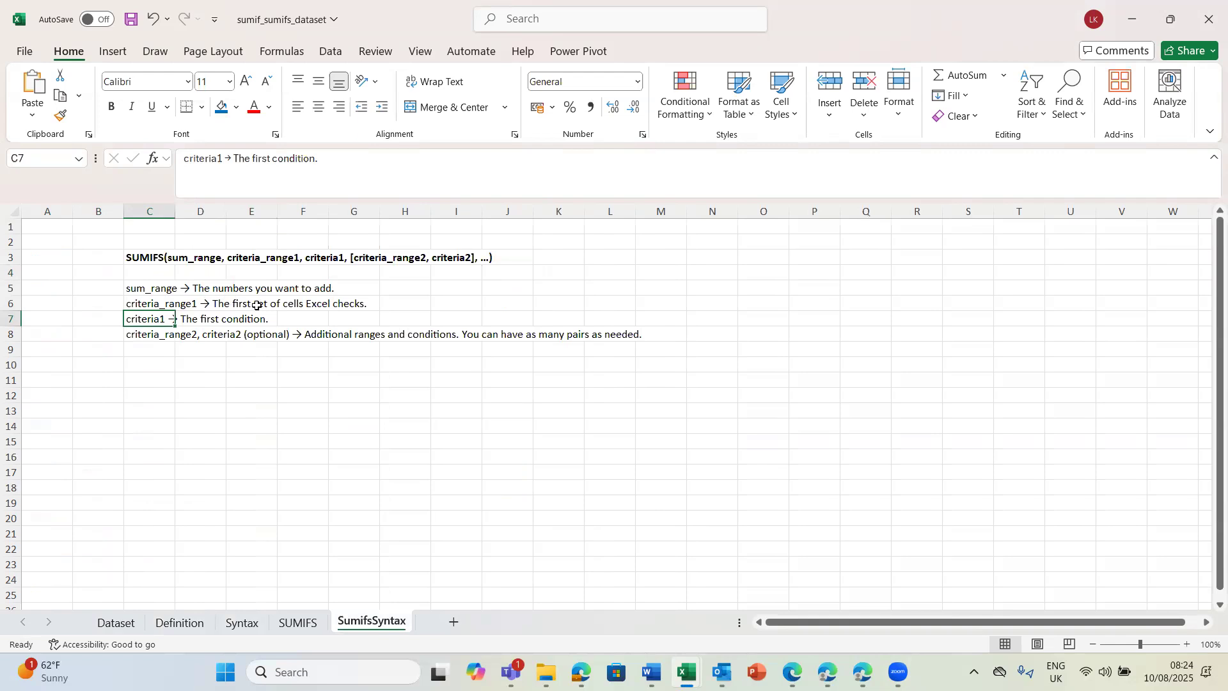
left_click(123, 626)
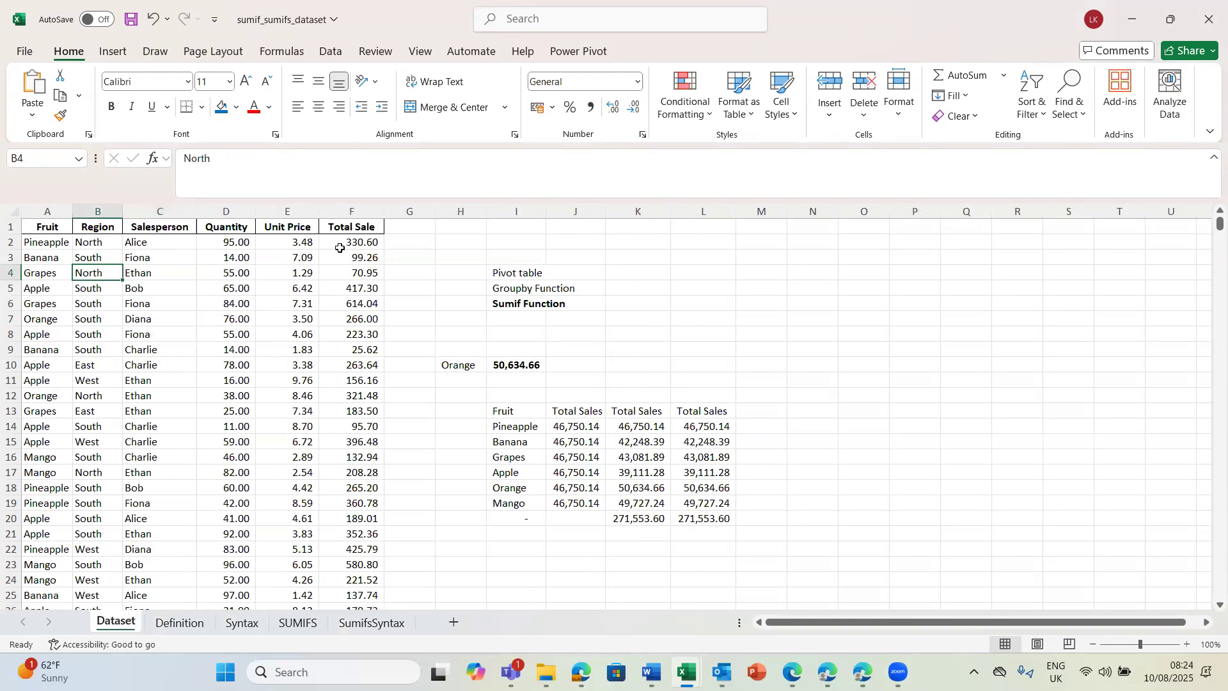
left_click(352, 212)
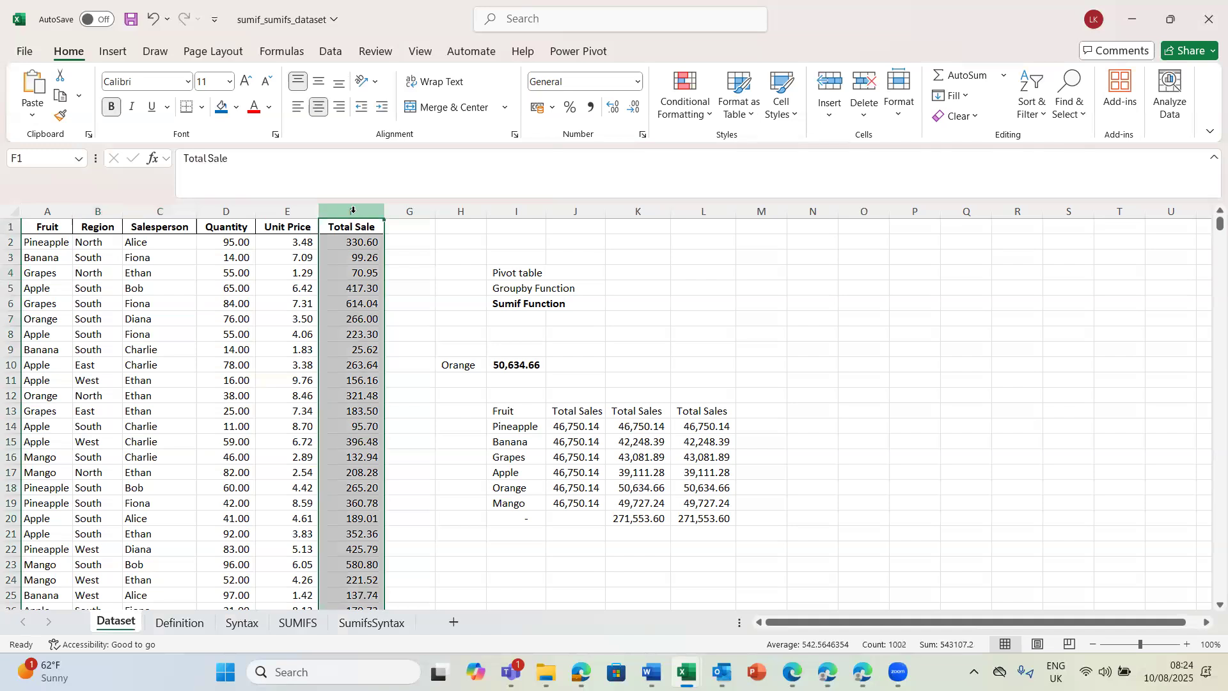
Compare the criteria_range1 and criteria1 arguments on the SumifsSyntax sheet with the Fruit column and its Grapes entry on the Dataset sheet.
left_click(357, 623)
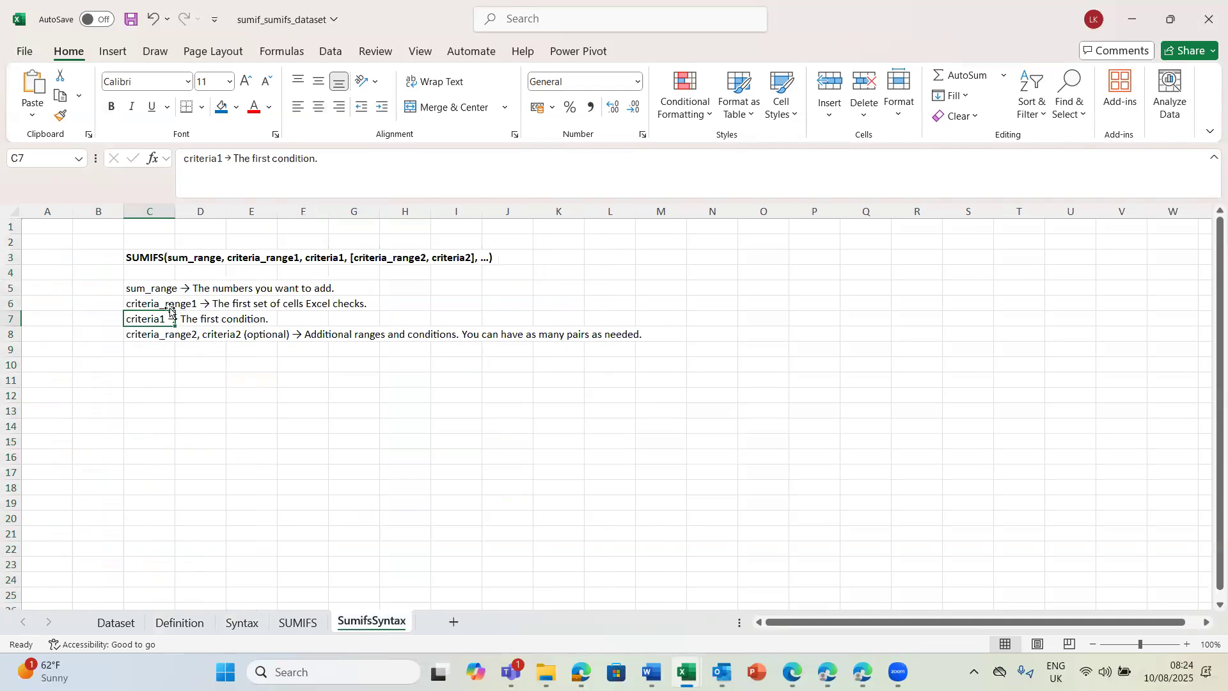
left_click(117, 625)
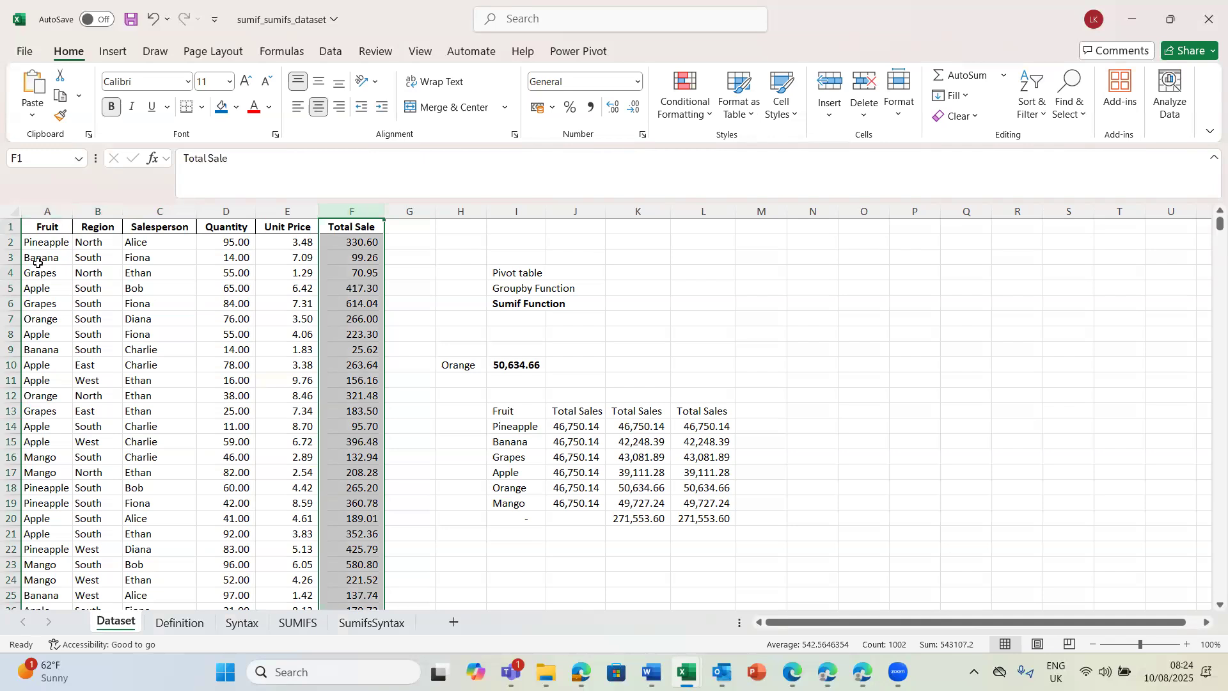
left_click(40, 274)
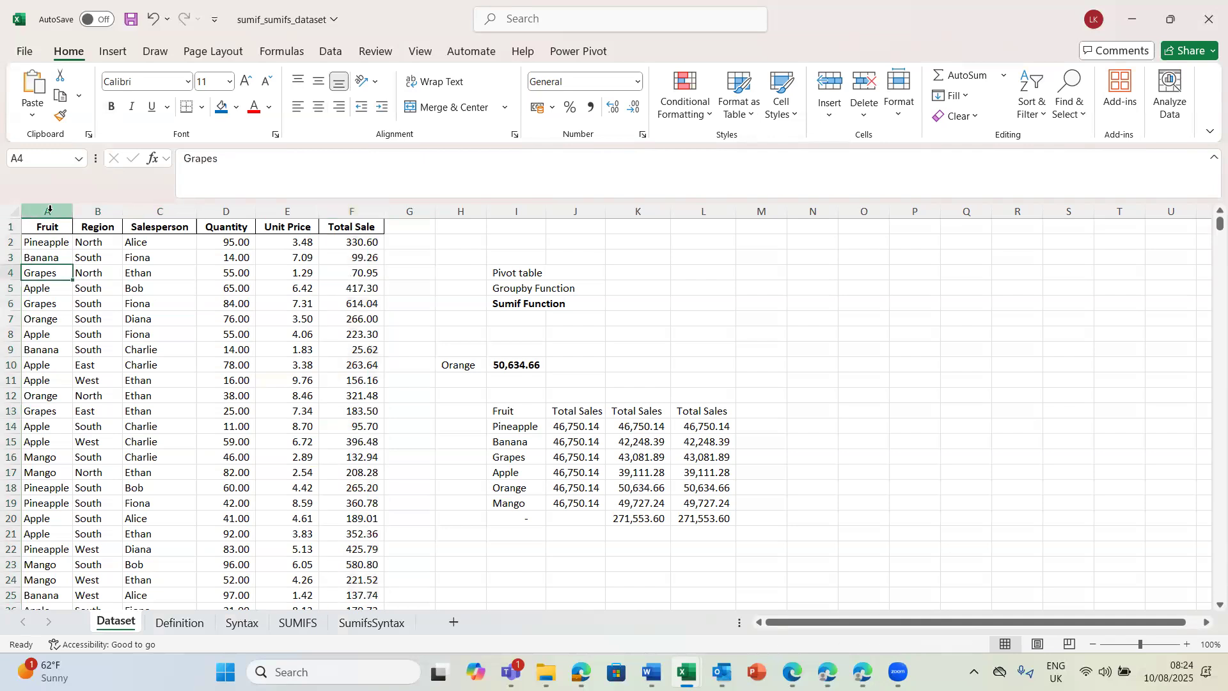
left_click(49, 210)
left_click(370, 622)
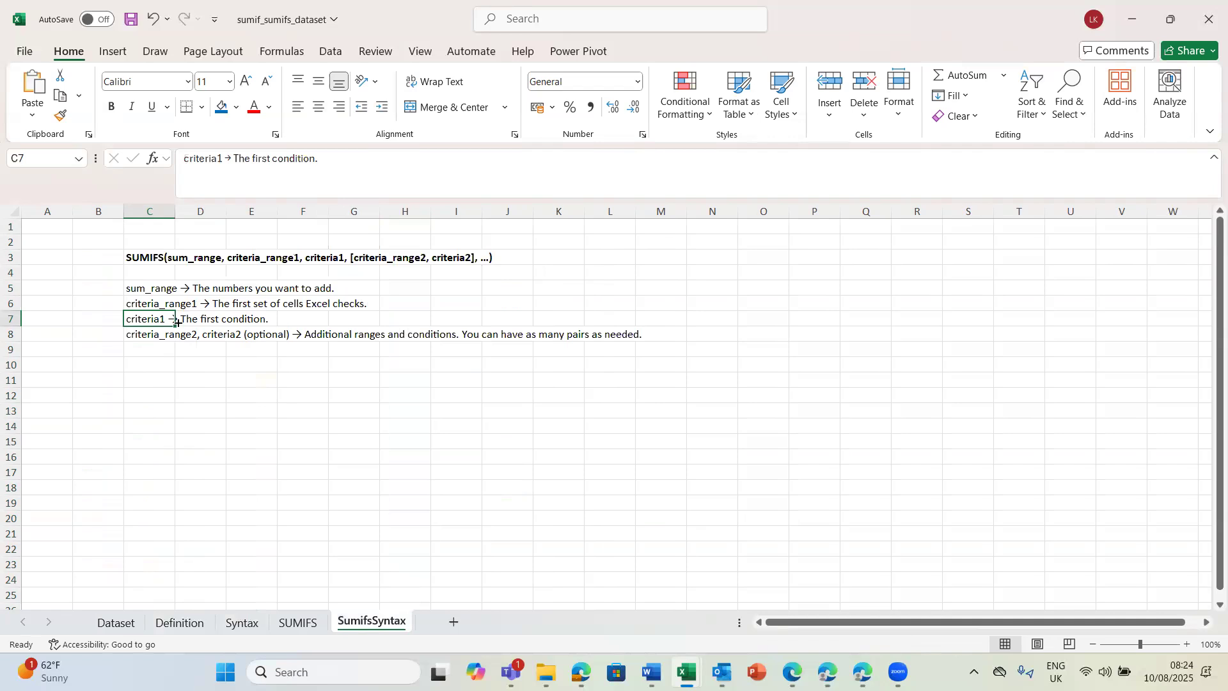
left_click(117, 622)
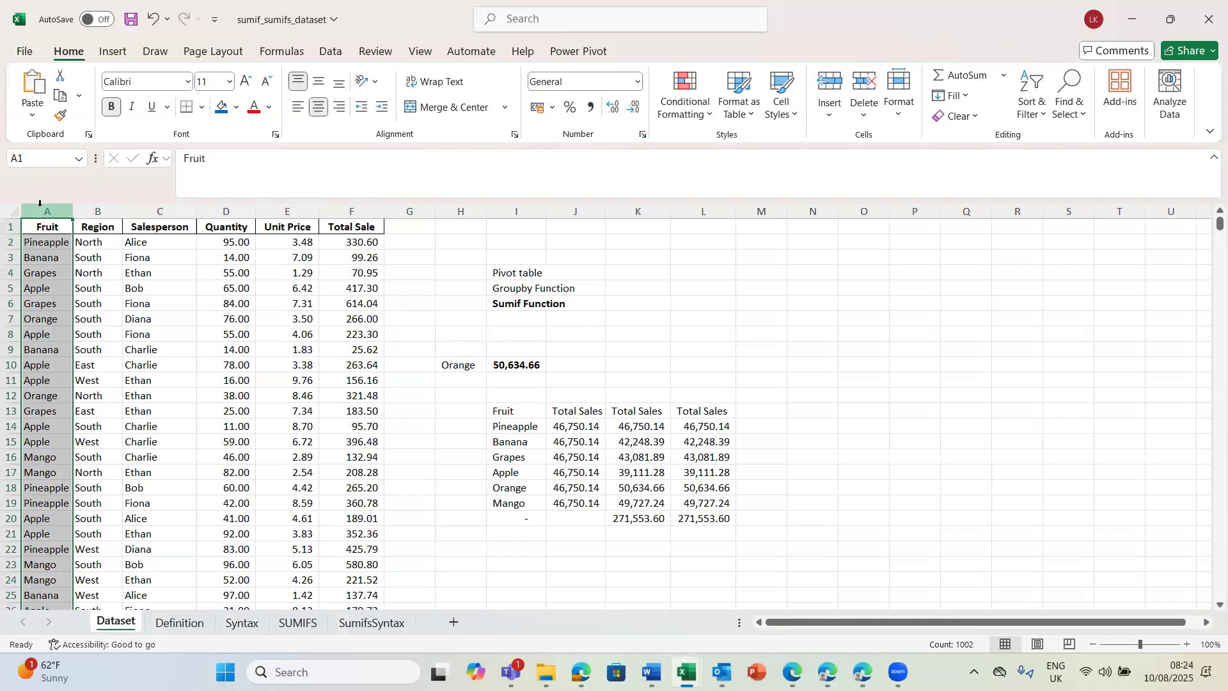
Compare the optional criteria_range2 and criteria2 arguments on the SumifsSyntax sheet with the Region column and its North entry on the Dataset sheet.
left_click(352, 630)
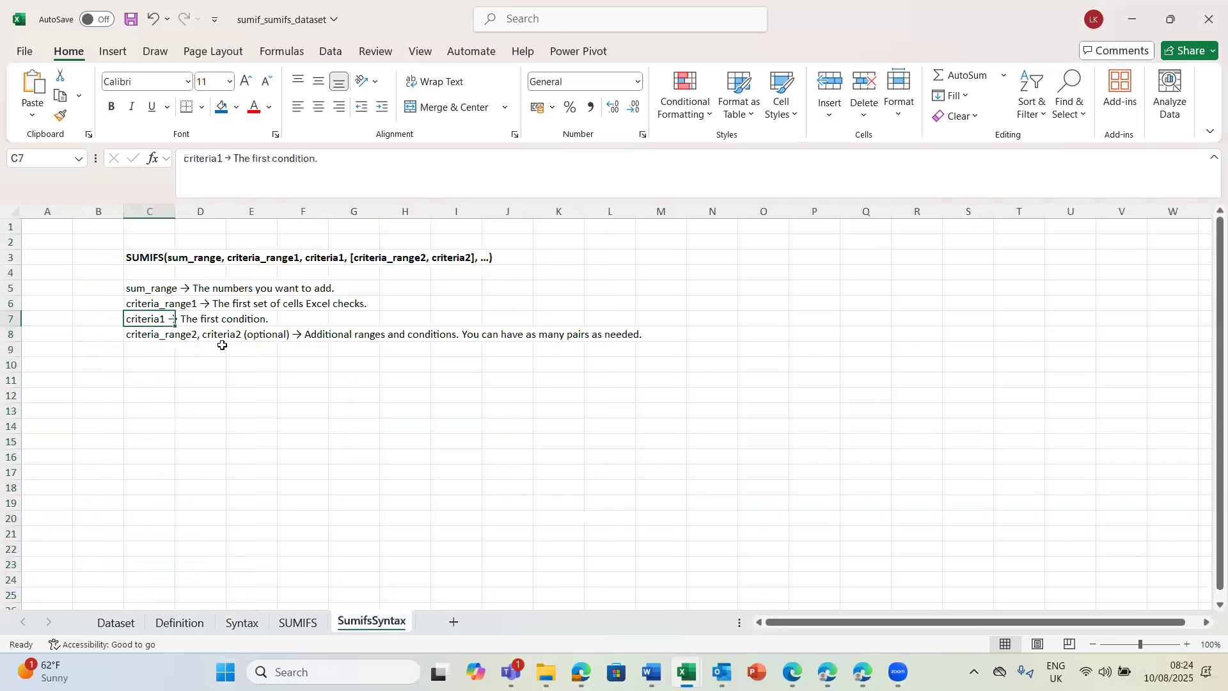
left_click(116, 624)
left_click(101, 211)
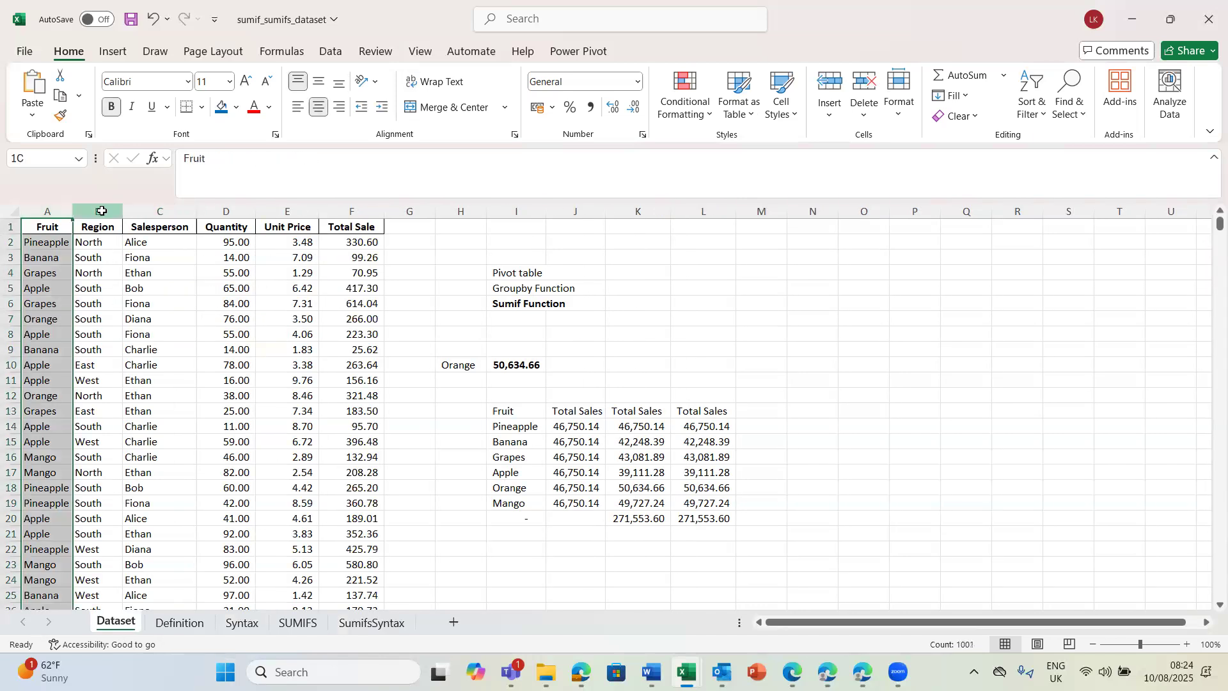
left_click(102, 271)
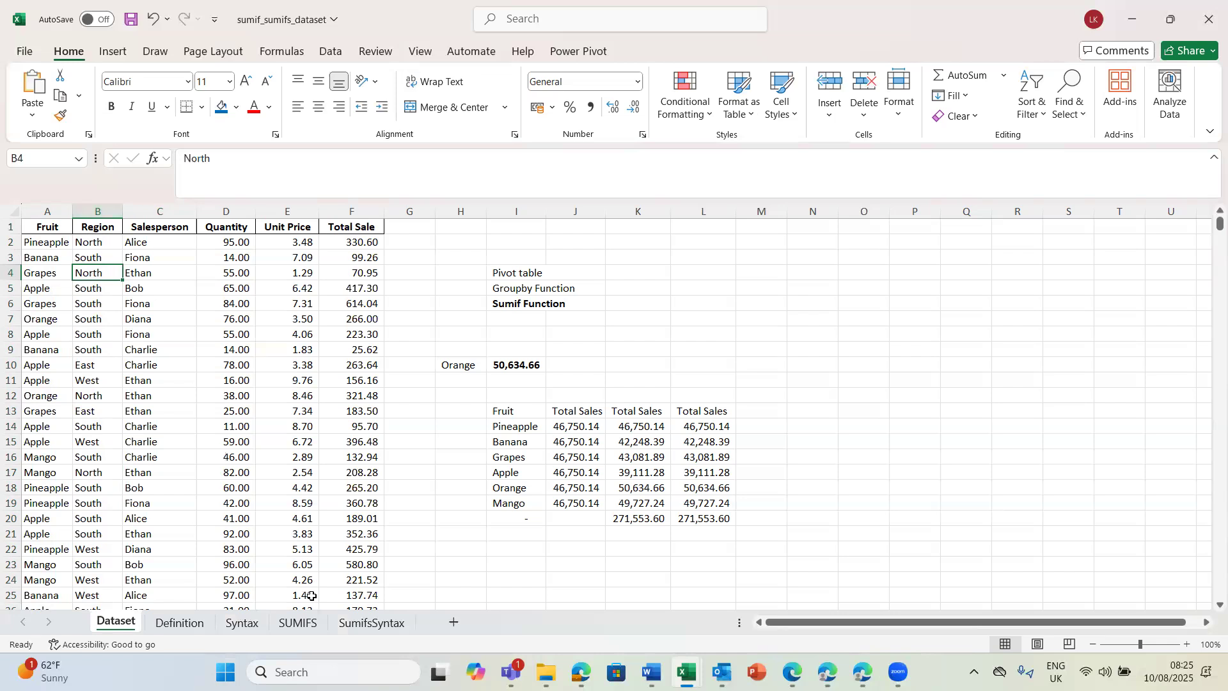
left_click(355, 624)
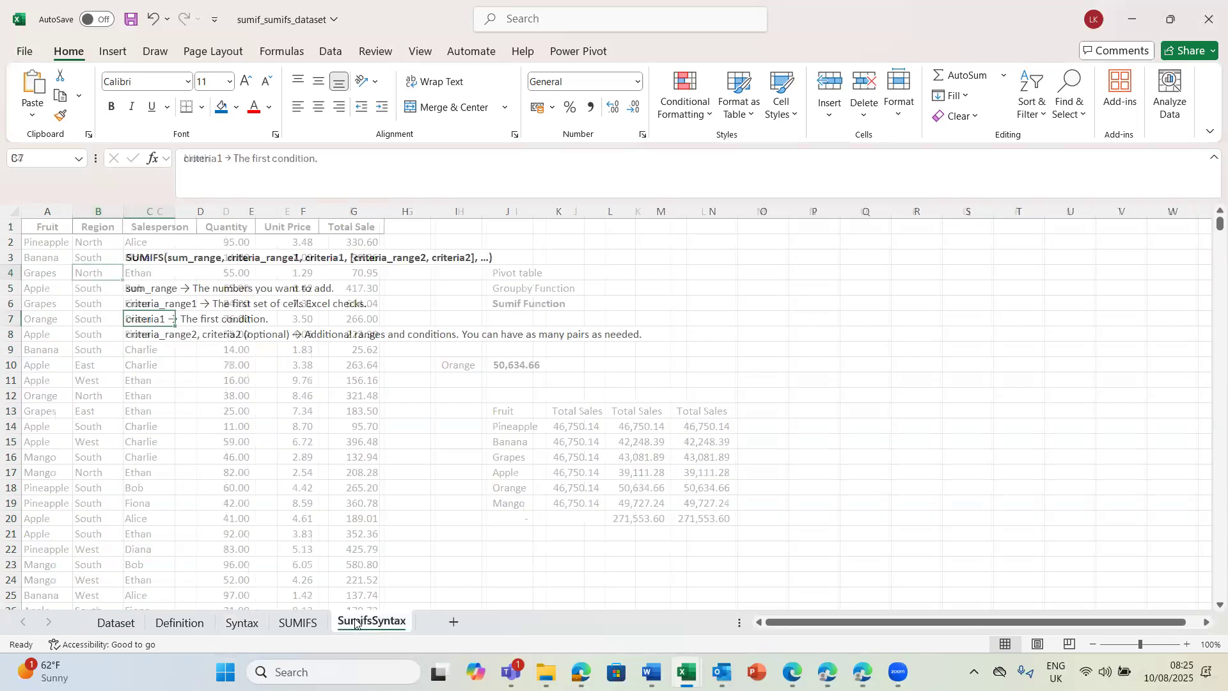
Add a bold SUMIF label in cell I12 of the Dataset sheet, above the fruit totals table.
left_click(127, 624)
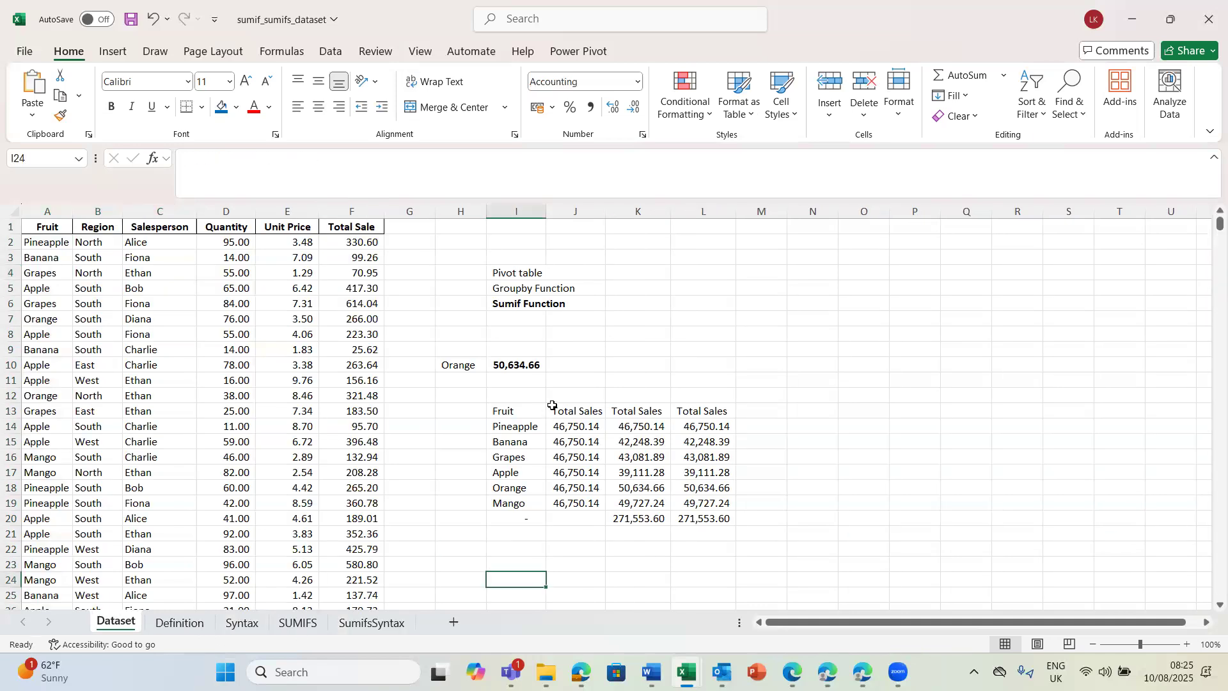
left_click(527, 392)
type("SUMI")
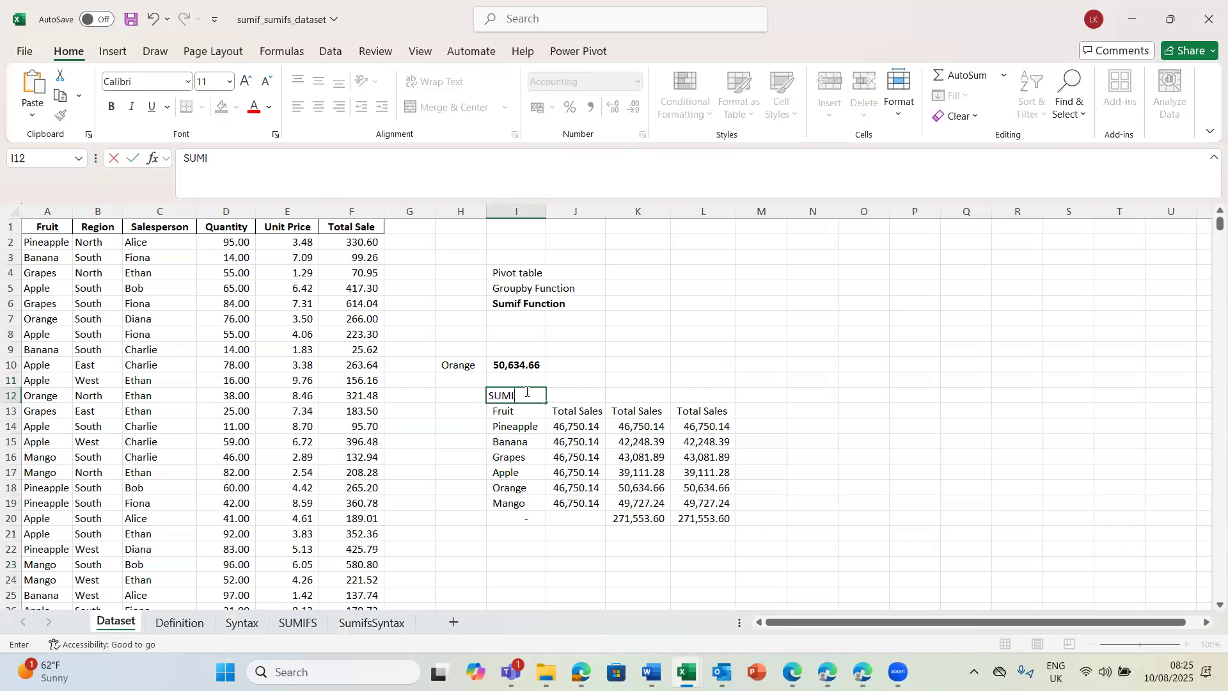
type("F")
key("ctrl+Return")
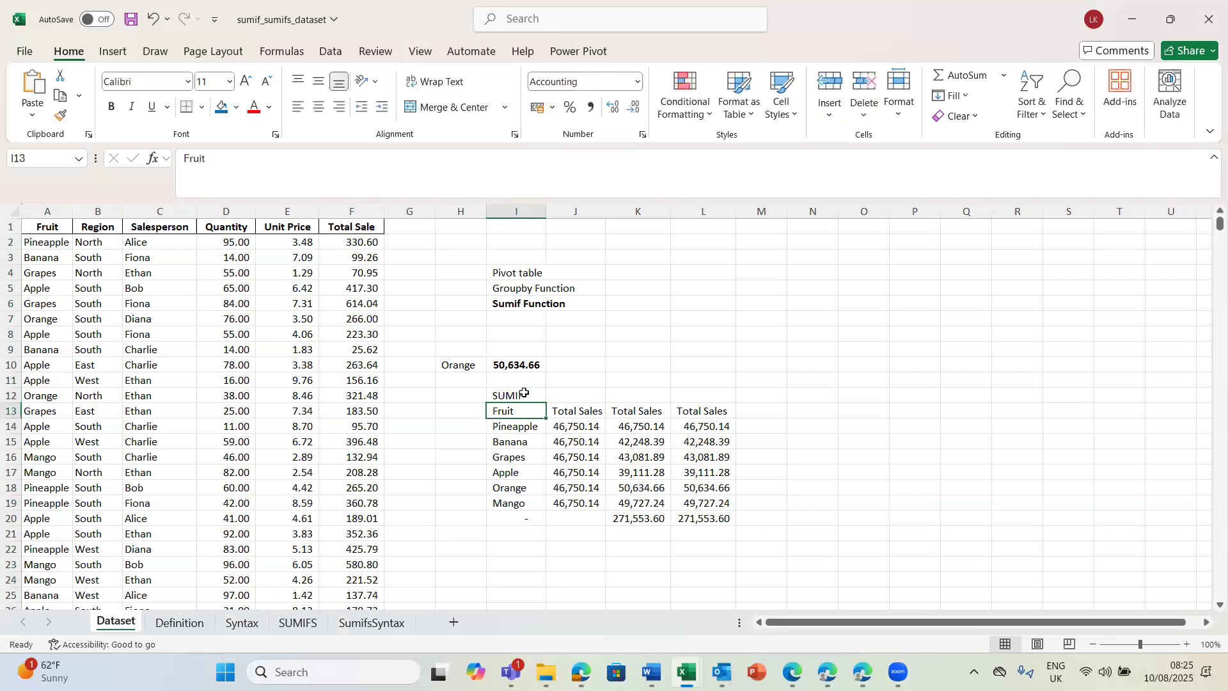
key("ctrl+b")
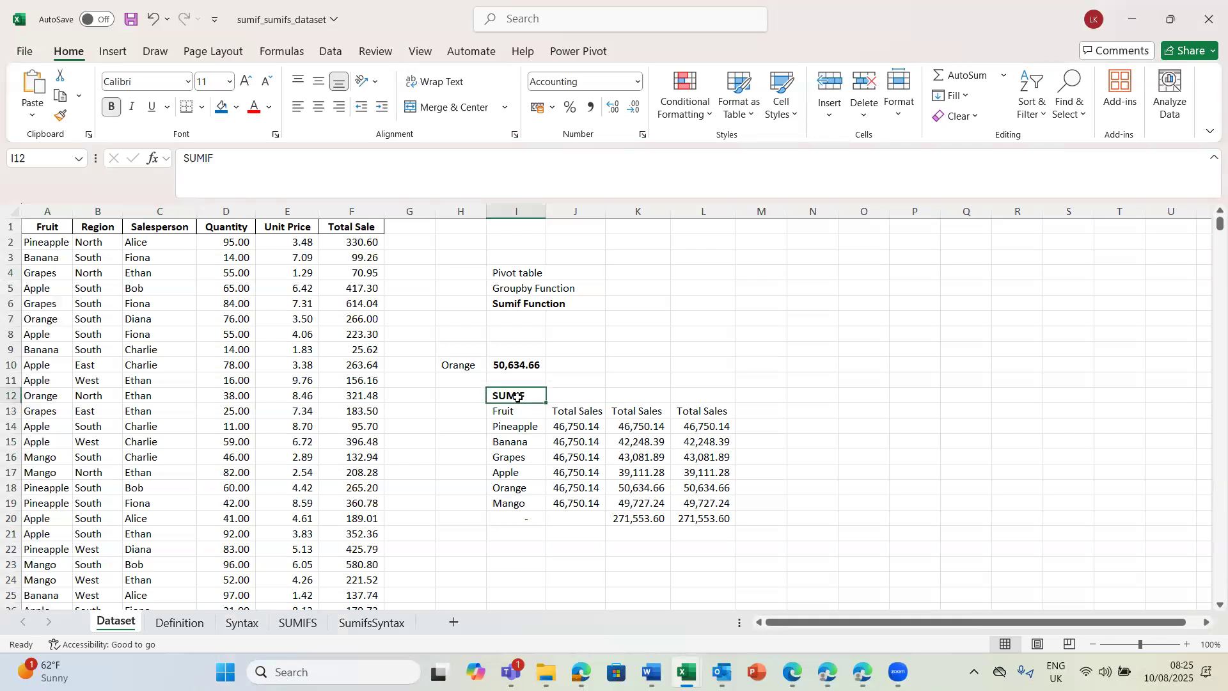
Add a bold SUMIFS label in cell I22, below the fruit totals table.
key("Down")
key("Down")
key("Down")
key("Down")
key("Down")
key("Down")
key("Down")
key("Down")
key("Down")
key("Down")
key("Down")
key("Down")
key("Down")
key("Down")
key("Down")
key("Down")
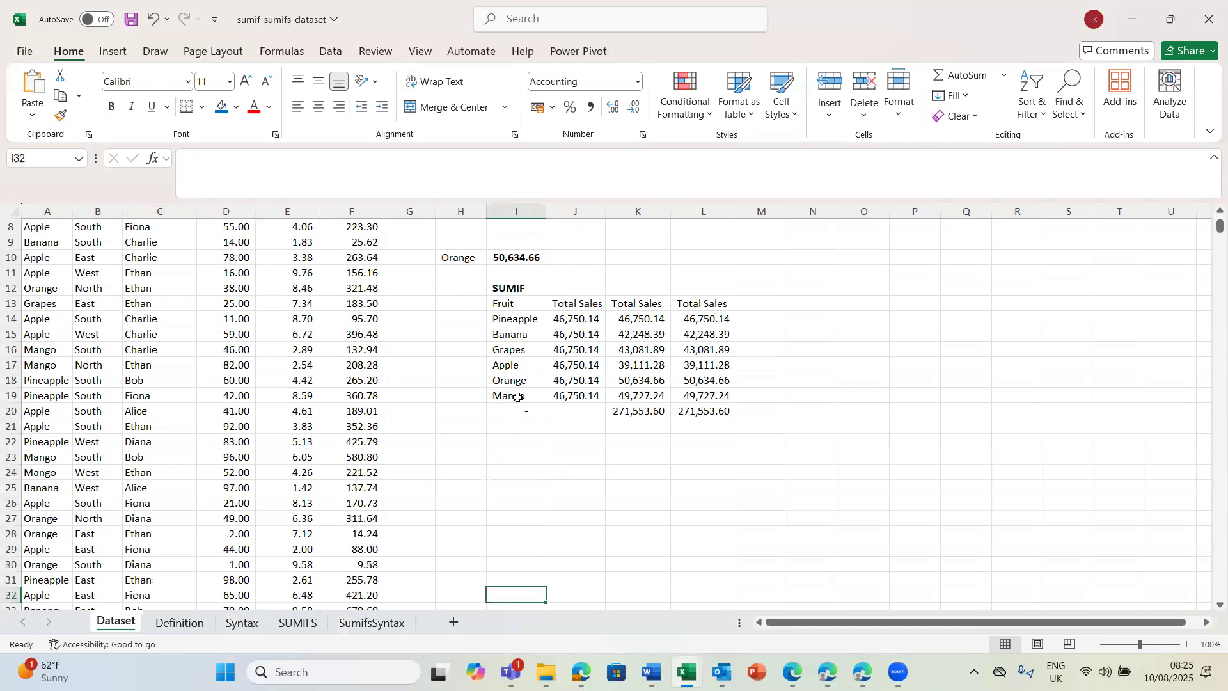
key("Up")
key("Up")
key("Up")
key("Up")
key("Up")
key("Up")
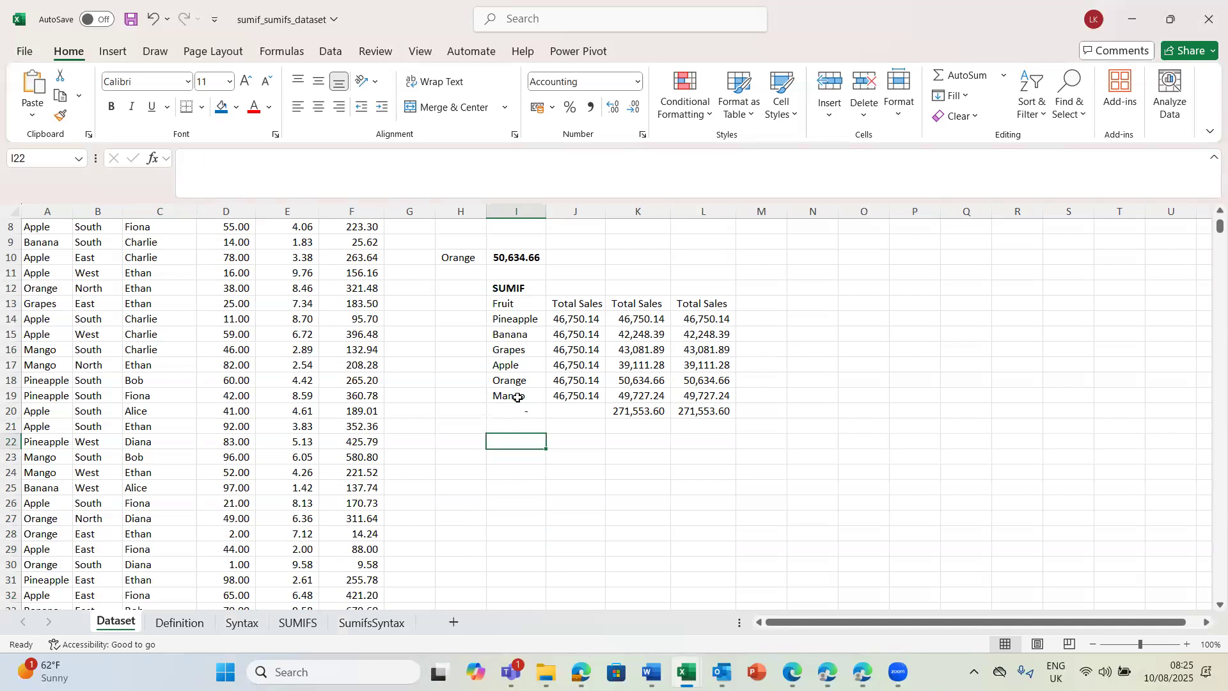
type("SUMIFS")
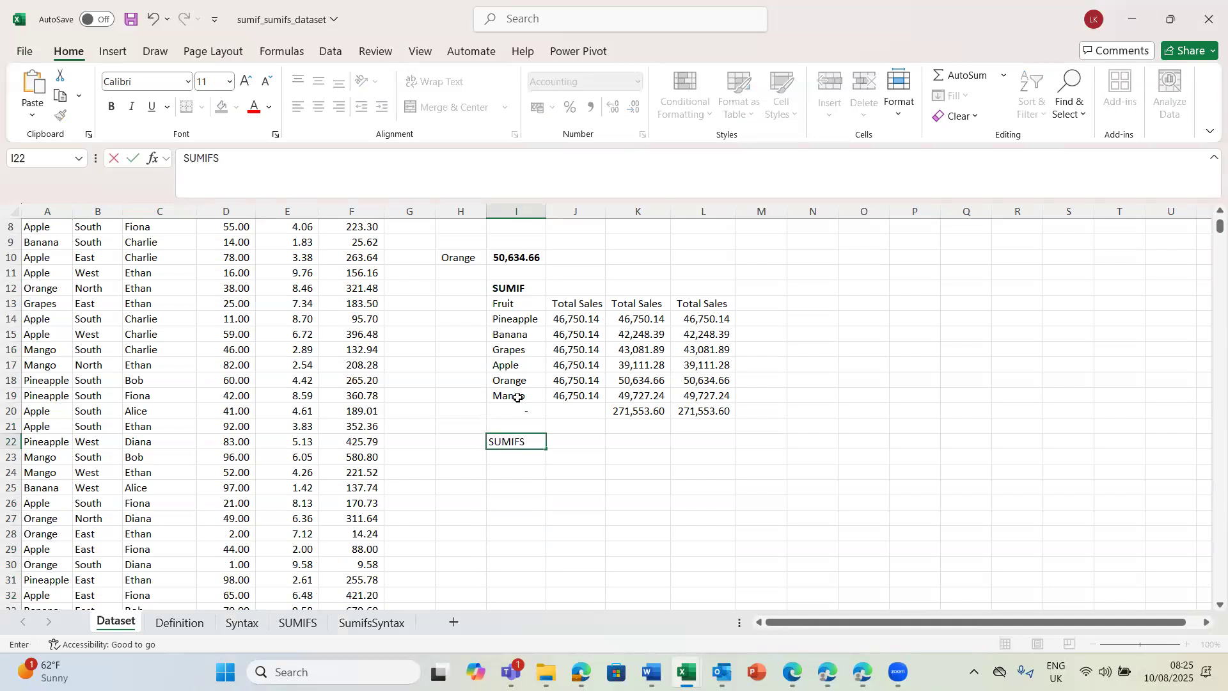
key("Return")
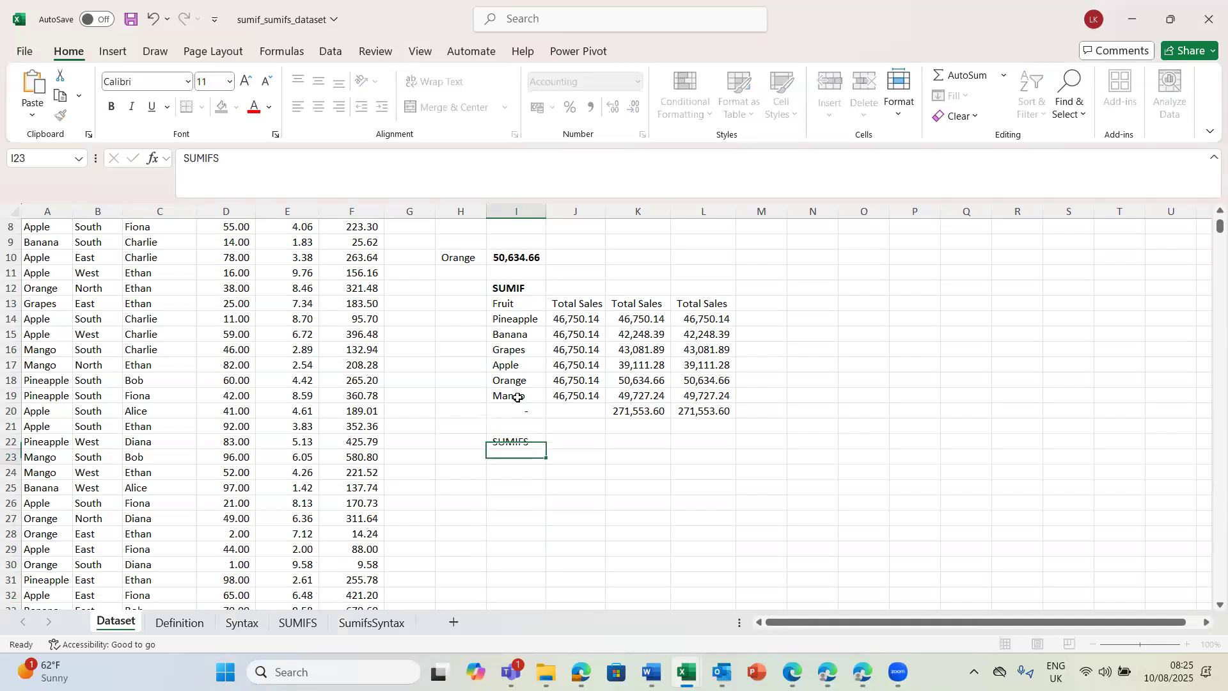
left_click(510, 442)
key("ctrl+b")
left_click(507, 471)
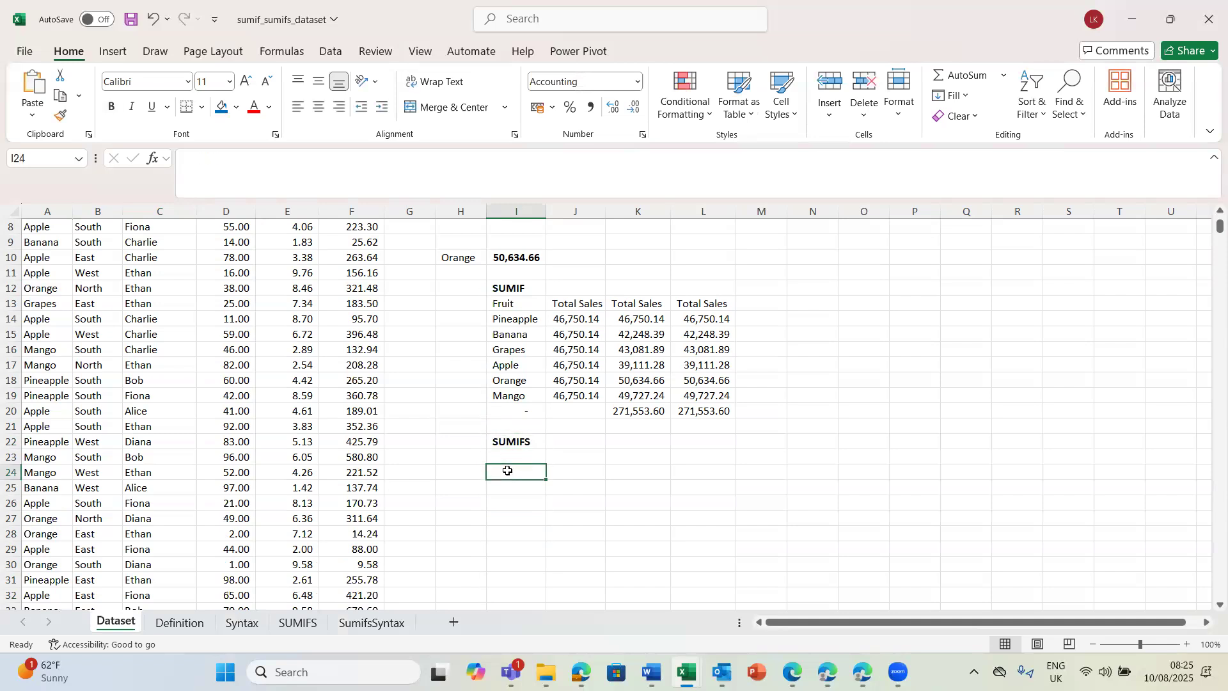
left_click_drag(1219, 225, 1208, 202)
left_click(225, 350)
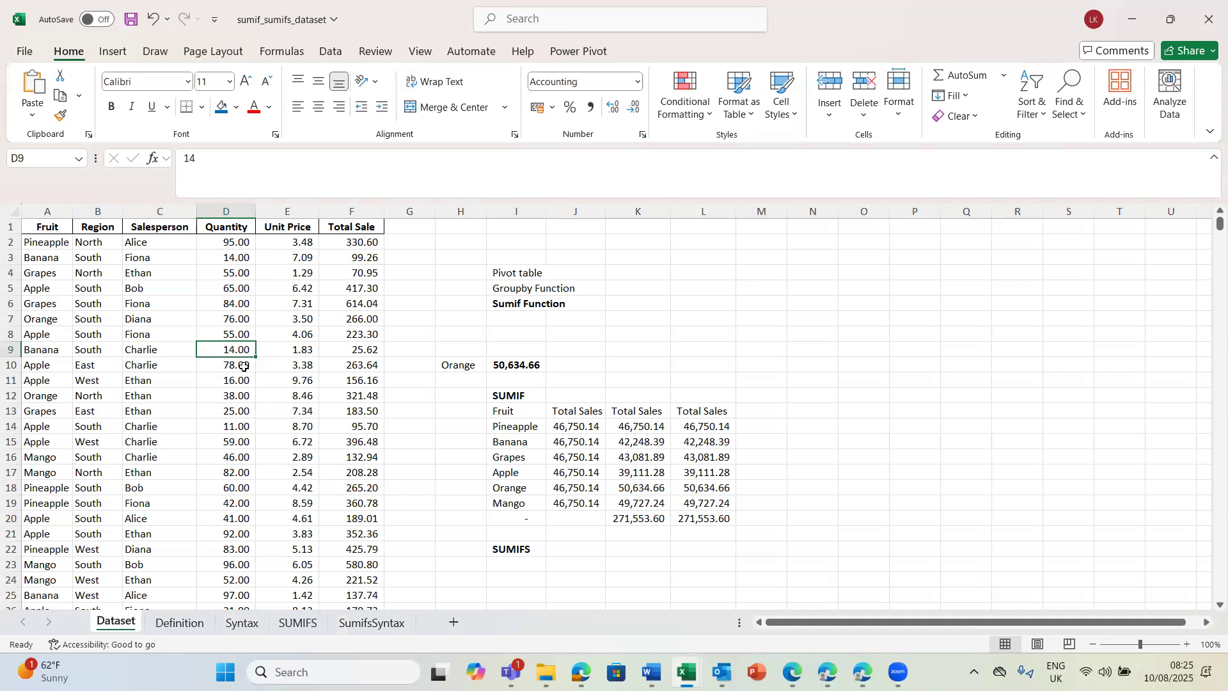
left_click(520, 566)
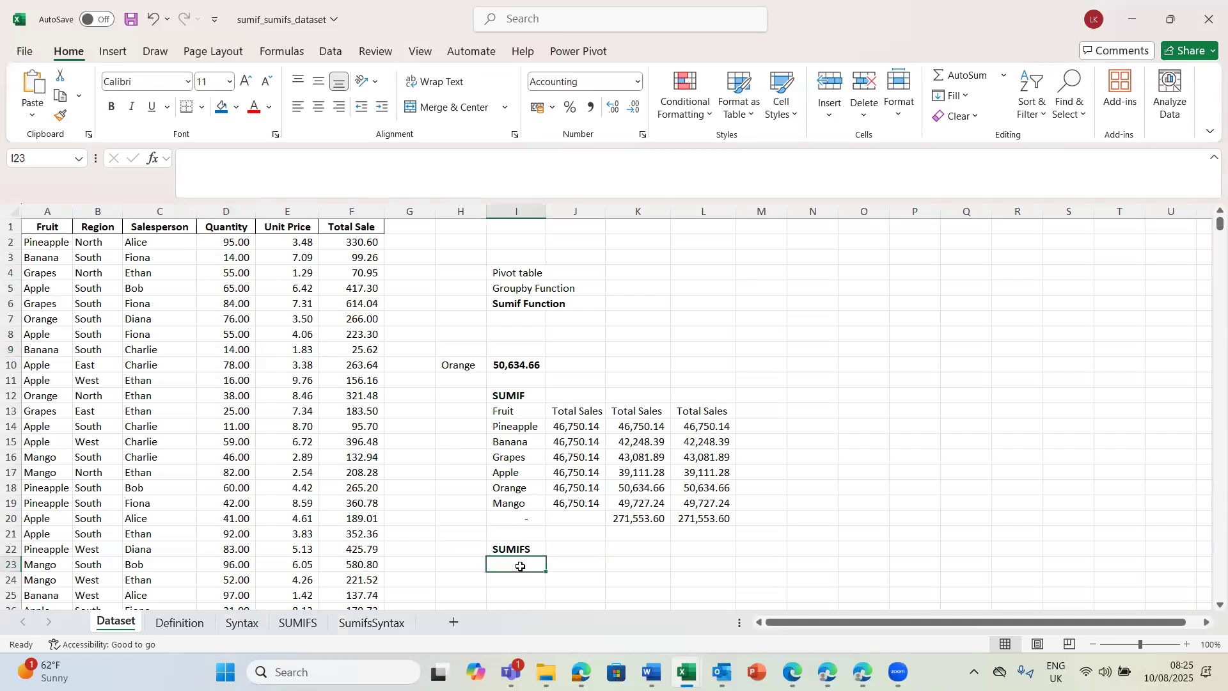
left_click(171, 469)
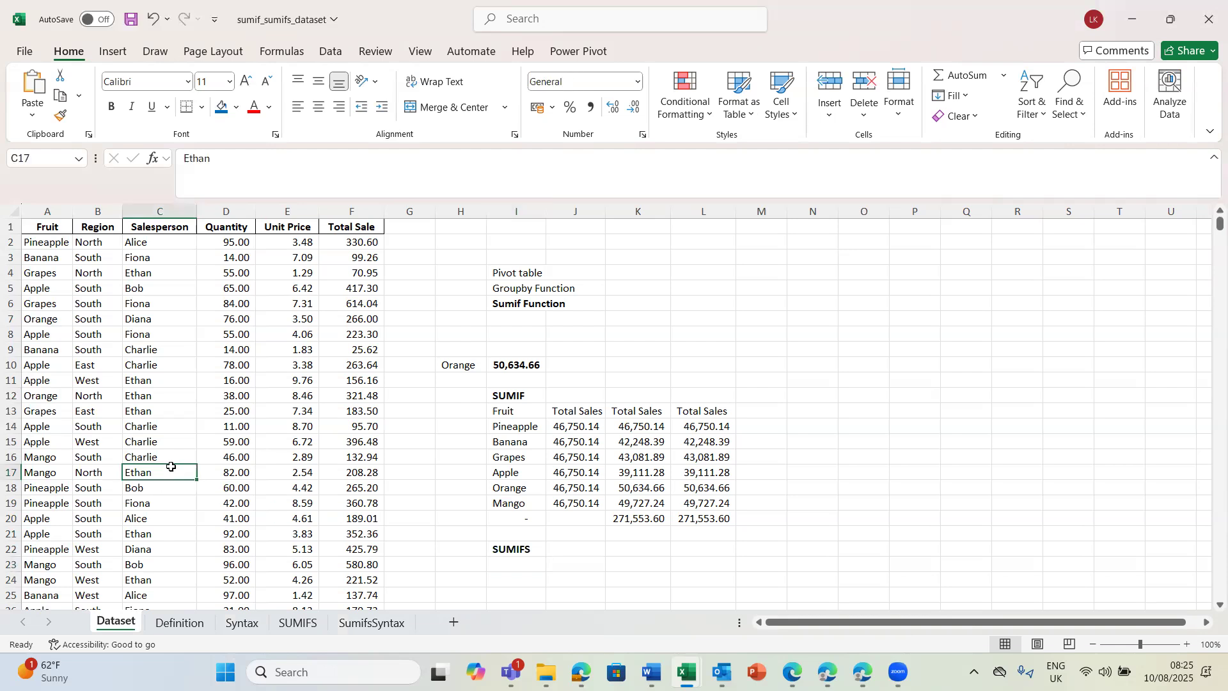
Convert the sales data range $A$1:$F$1001 into a table with headers, leaving out the Total row.
key("ctrl+t")
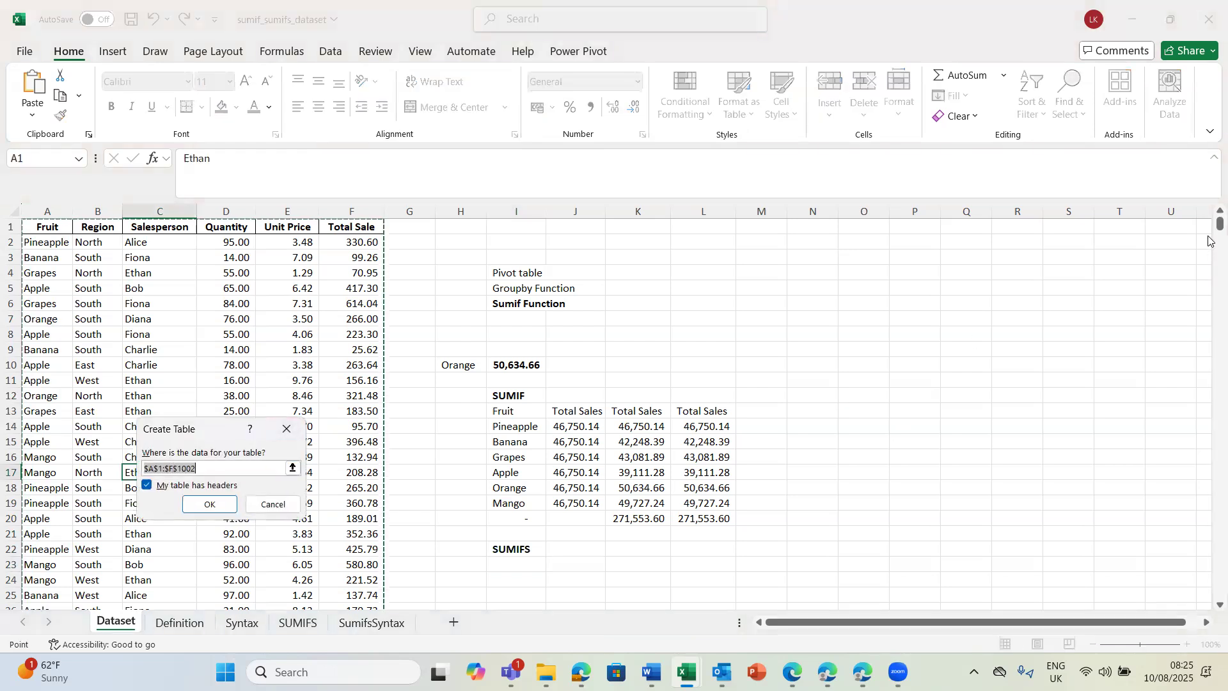
left_click_drag(1209, 233, 1209, 629)
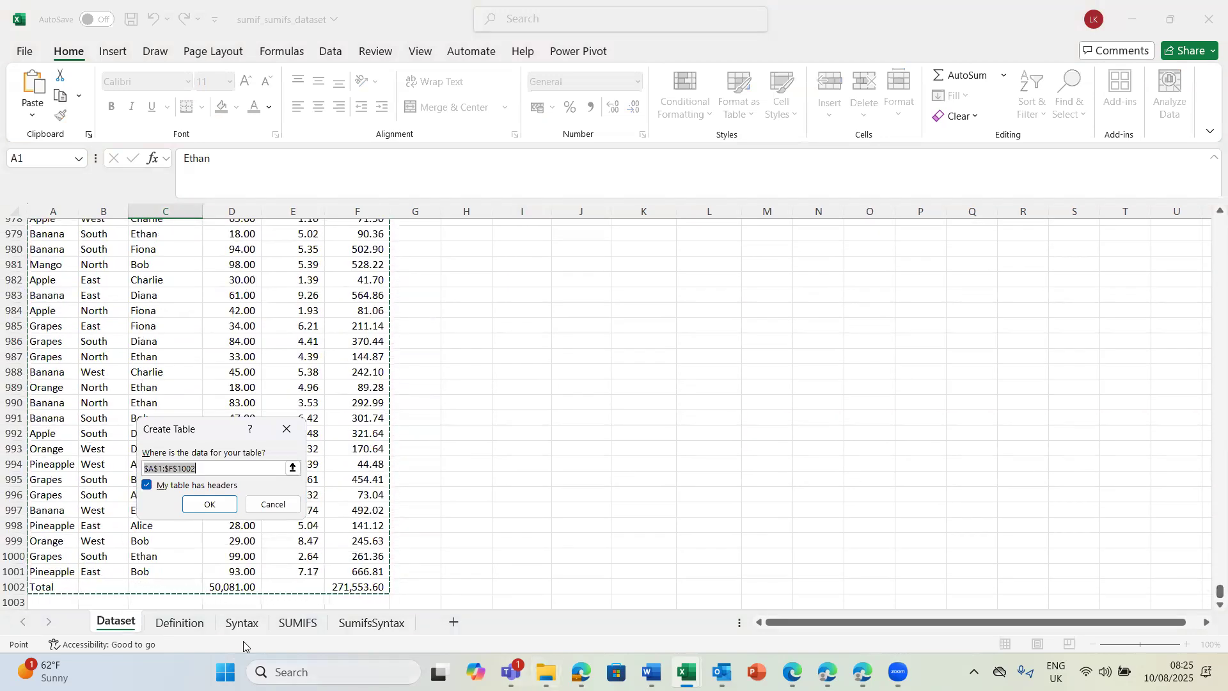
key("shift+Up")
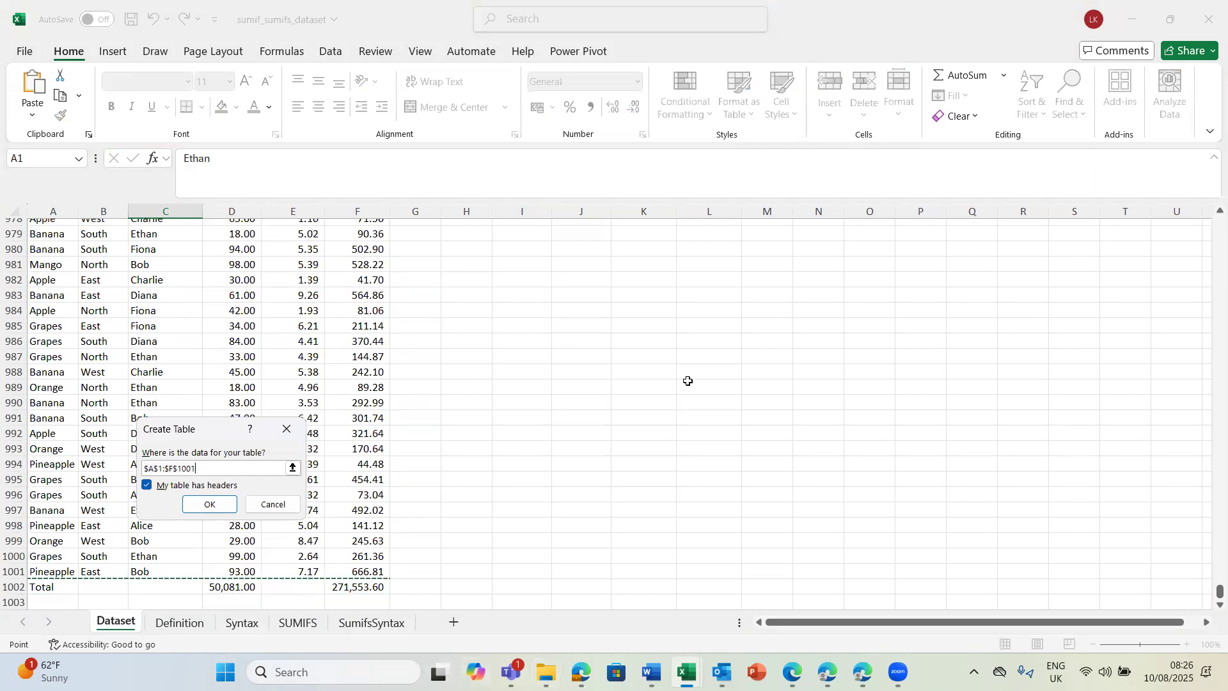
left_click(211, 504)
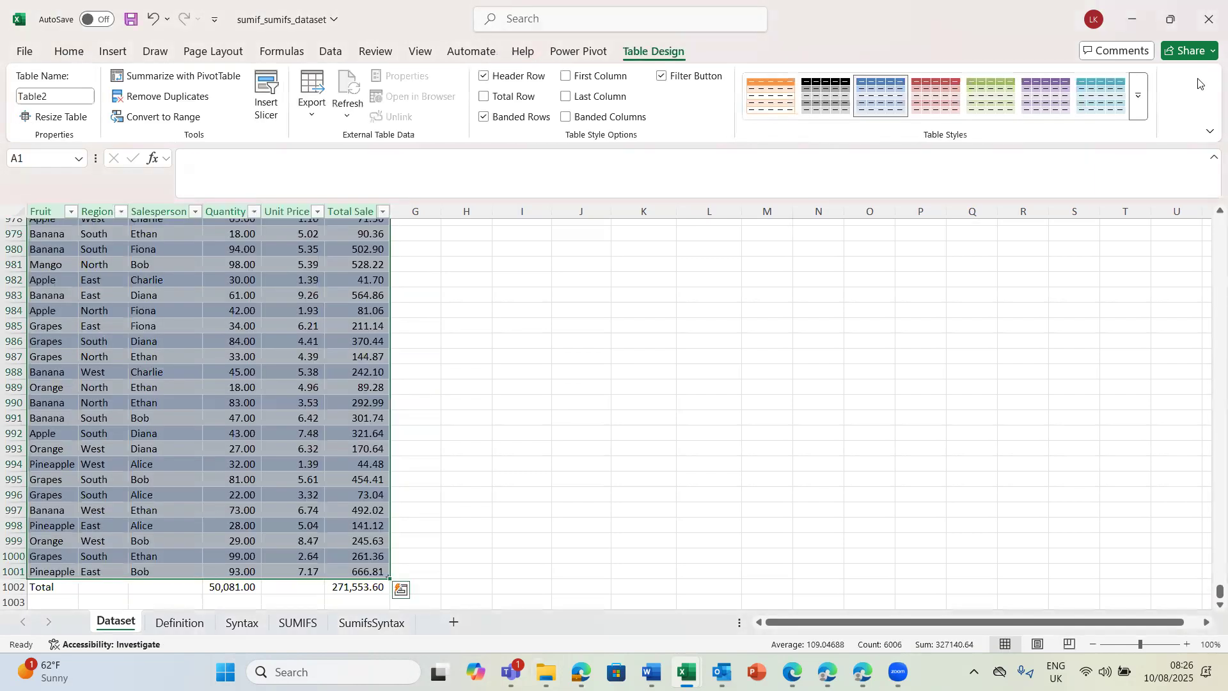
Clear the table style from the new sales table and return to its header row.
left_click(1138, 96)
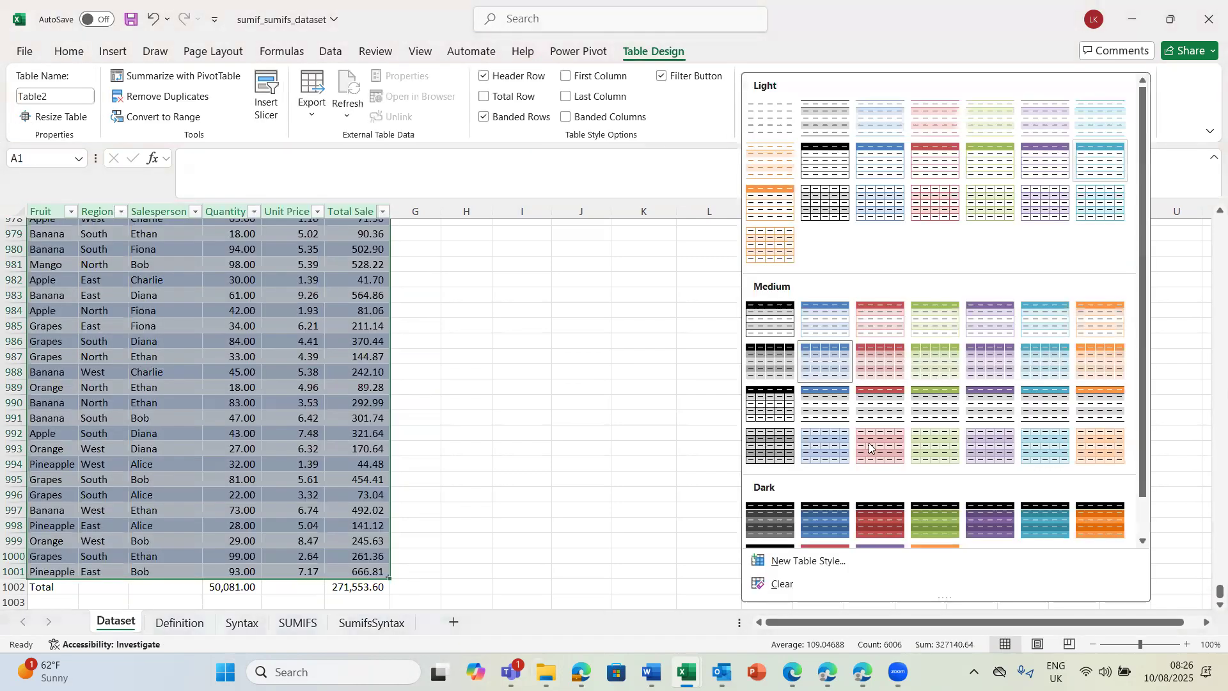
left_click(779, 586)
left_click(383, 341)
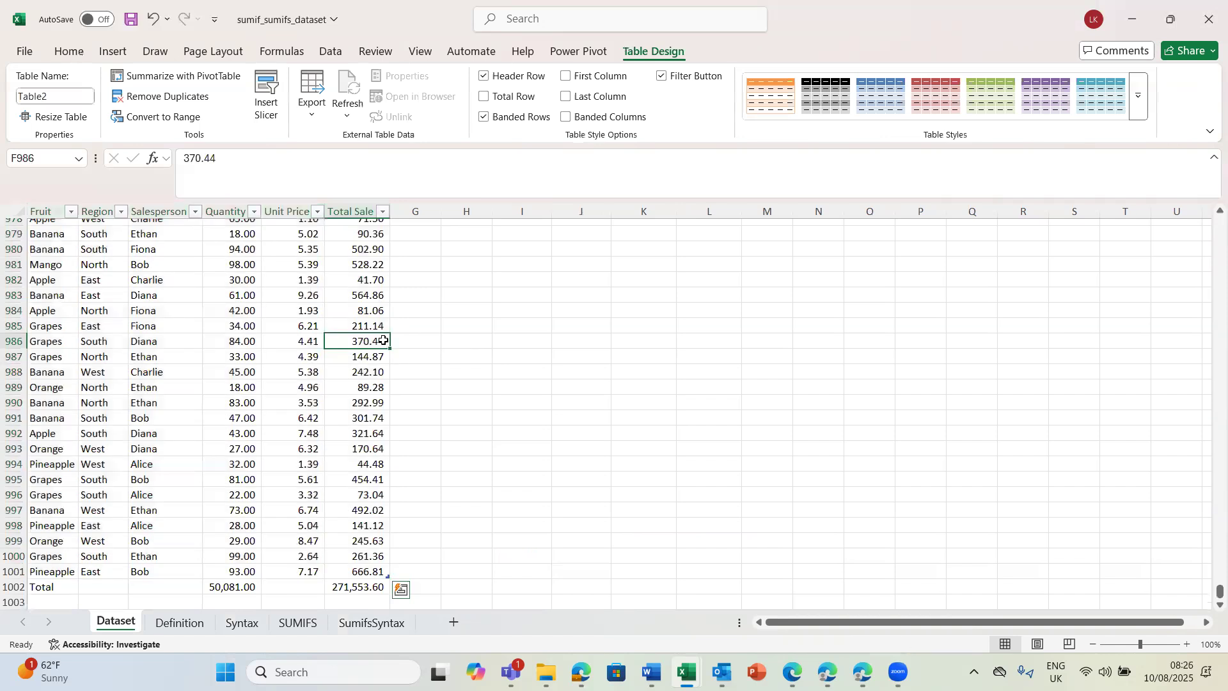
key("ctrl+Up")
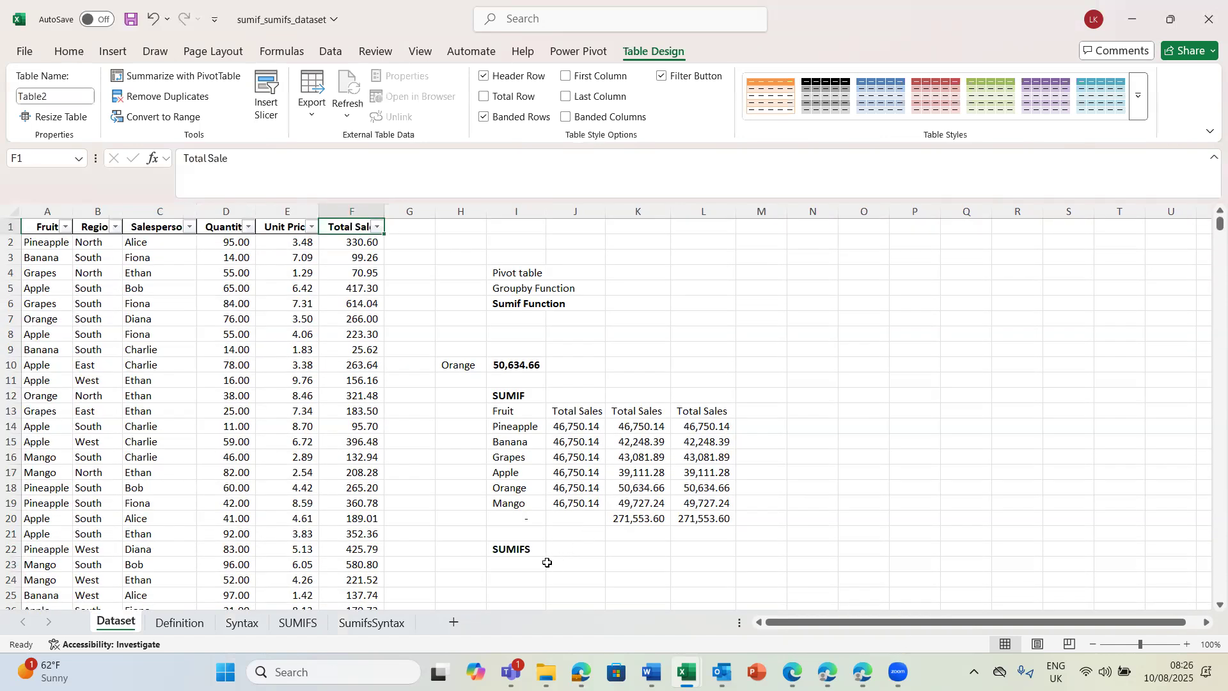
left_click(534, 566)
key("Down")
key("Down")
key("Down")
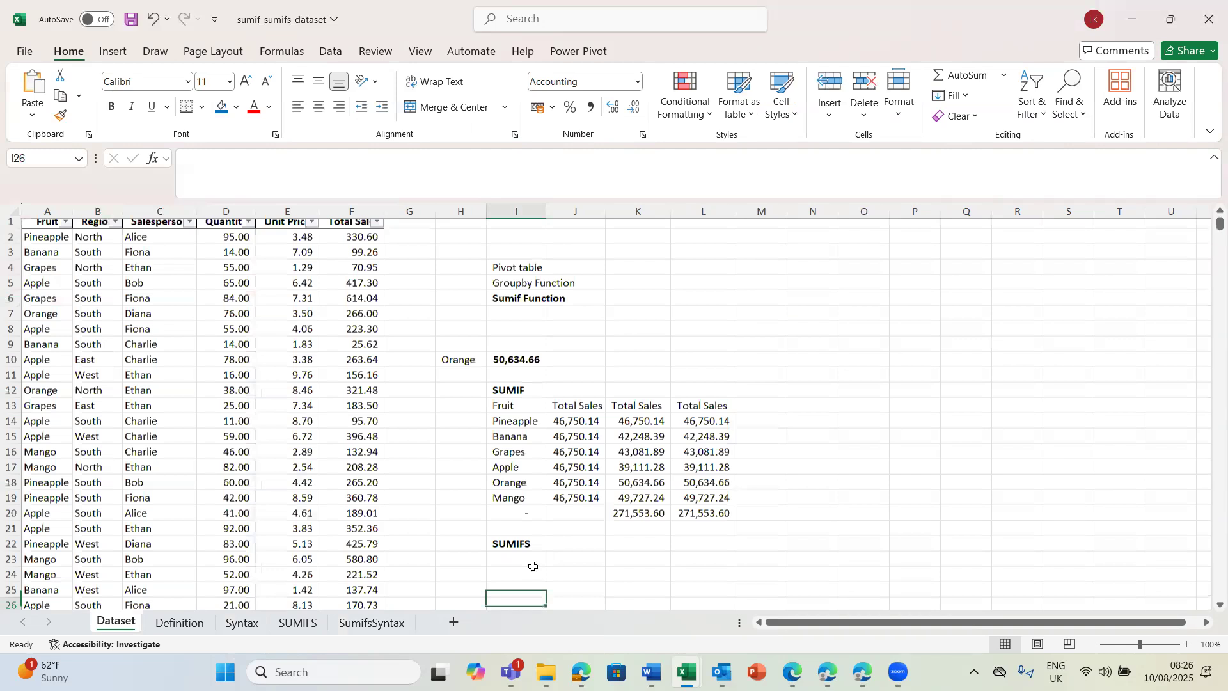
key("Up")
key("Up")
key("Up")
key("Up")
key("Up")
key("Up")
key("Up")
key("Up")
key("Up")
key("Up")
key("Up")
key("Up")
key("Up")
key("Up")
key("Up")
key("Up")
key("Up")
key("Up")
key("Up")
key("Up")
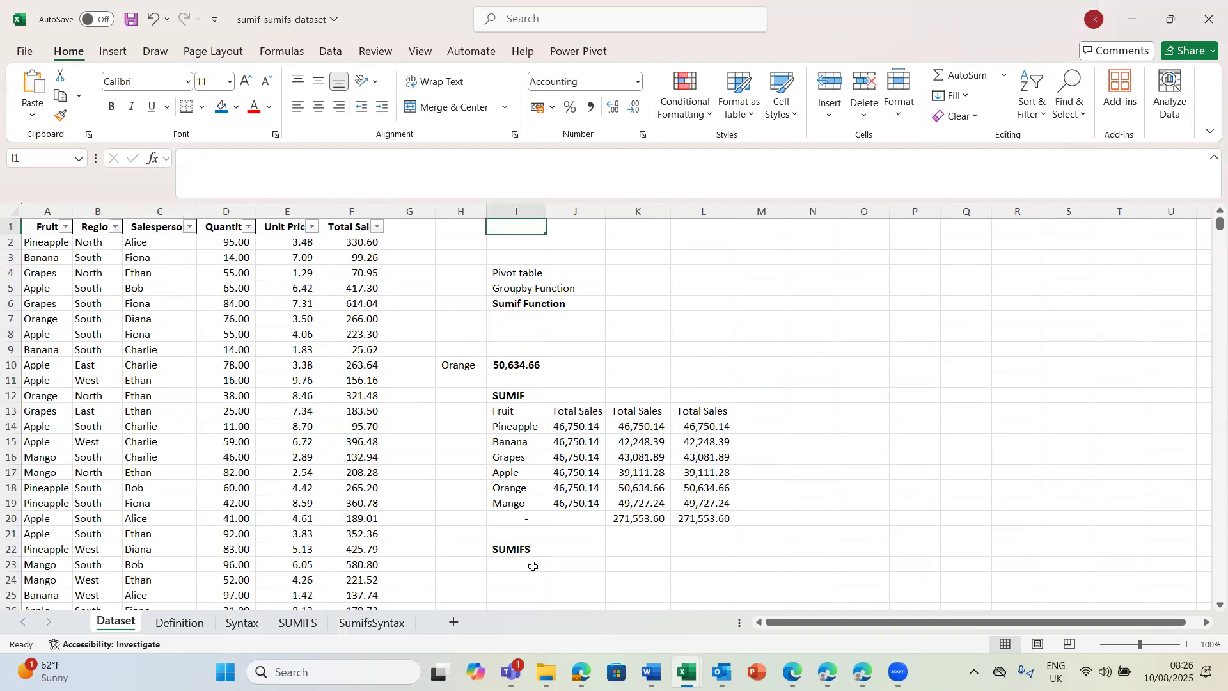
Enter the fruit criterion Banana in cell I24 with the reference =A3.
left_click(511, 581)
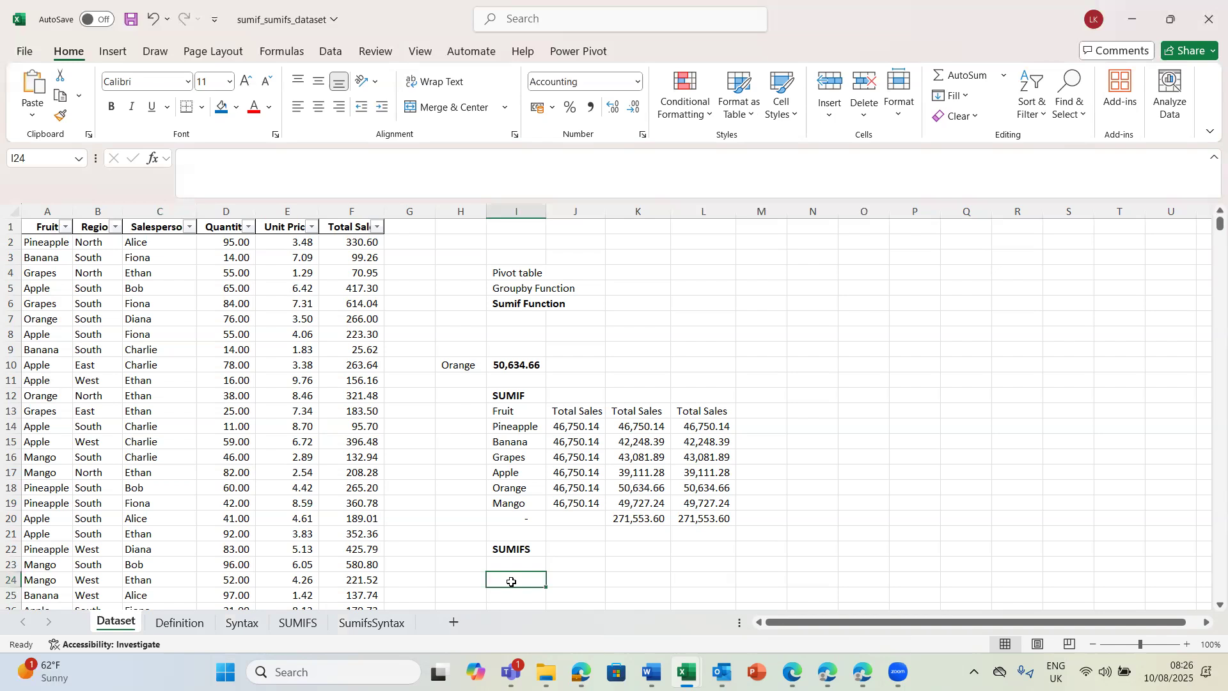
type("=")
left_click(47, 260)
key("Return")
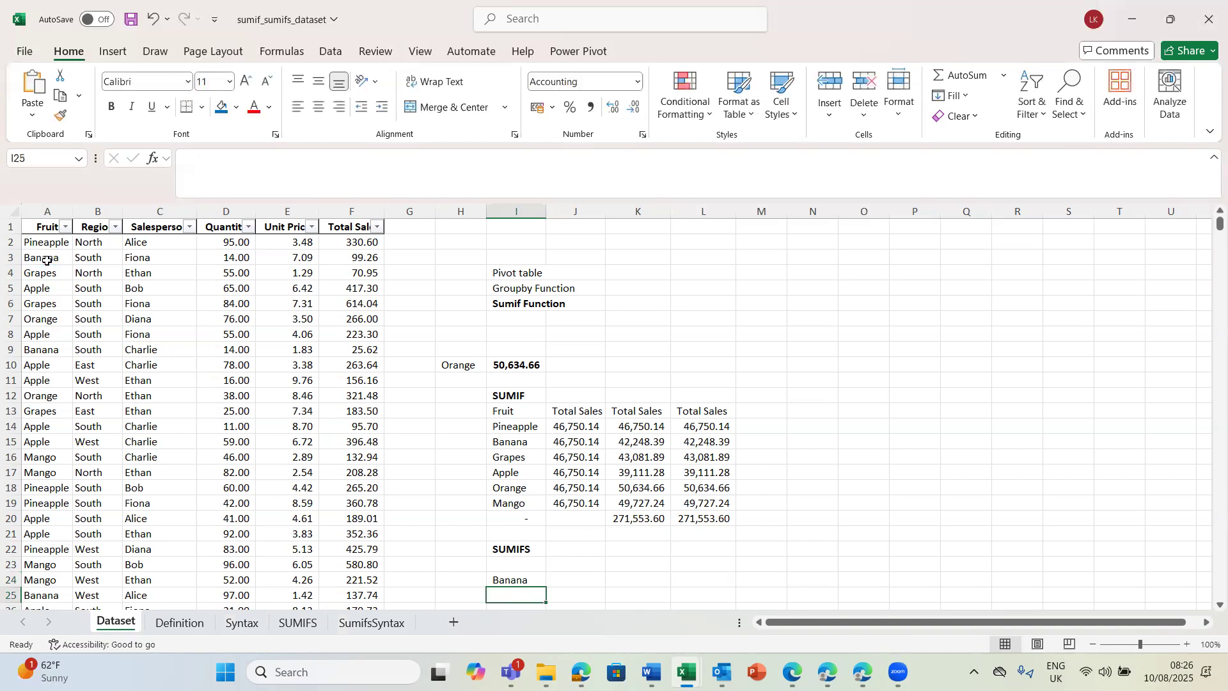
Enter the region criterion North in cell J24 with the reference =B4.
left_click(558, 580)
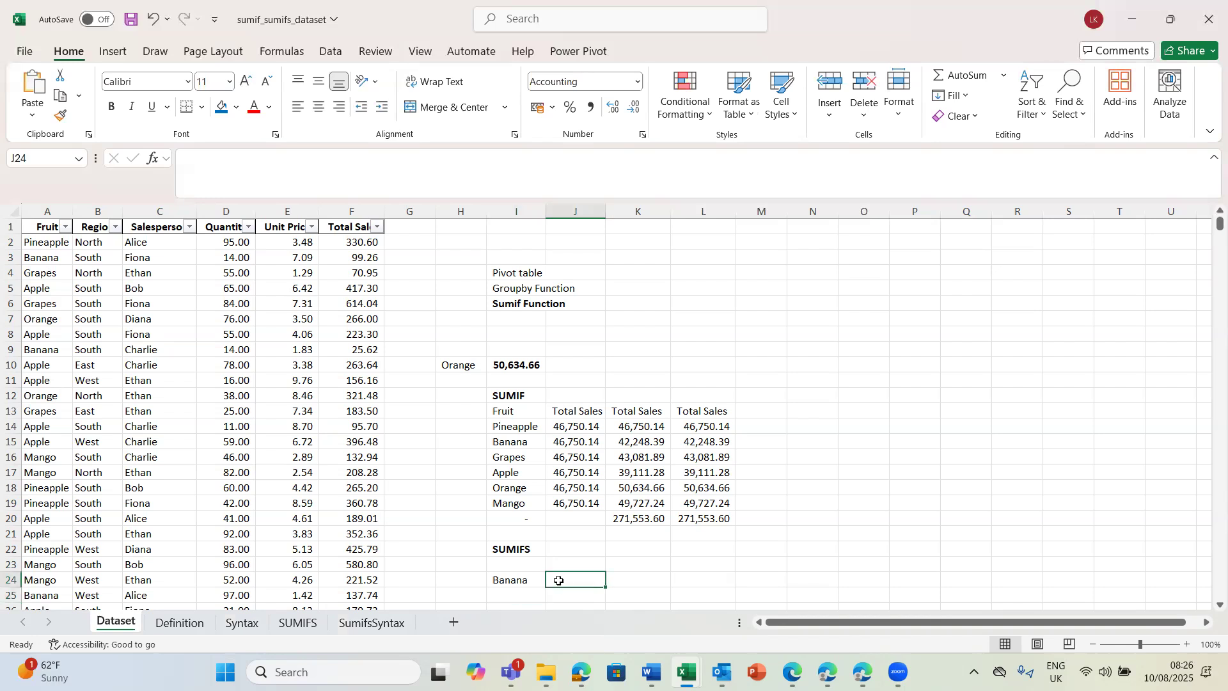
type("=")
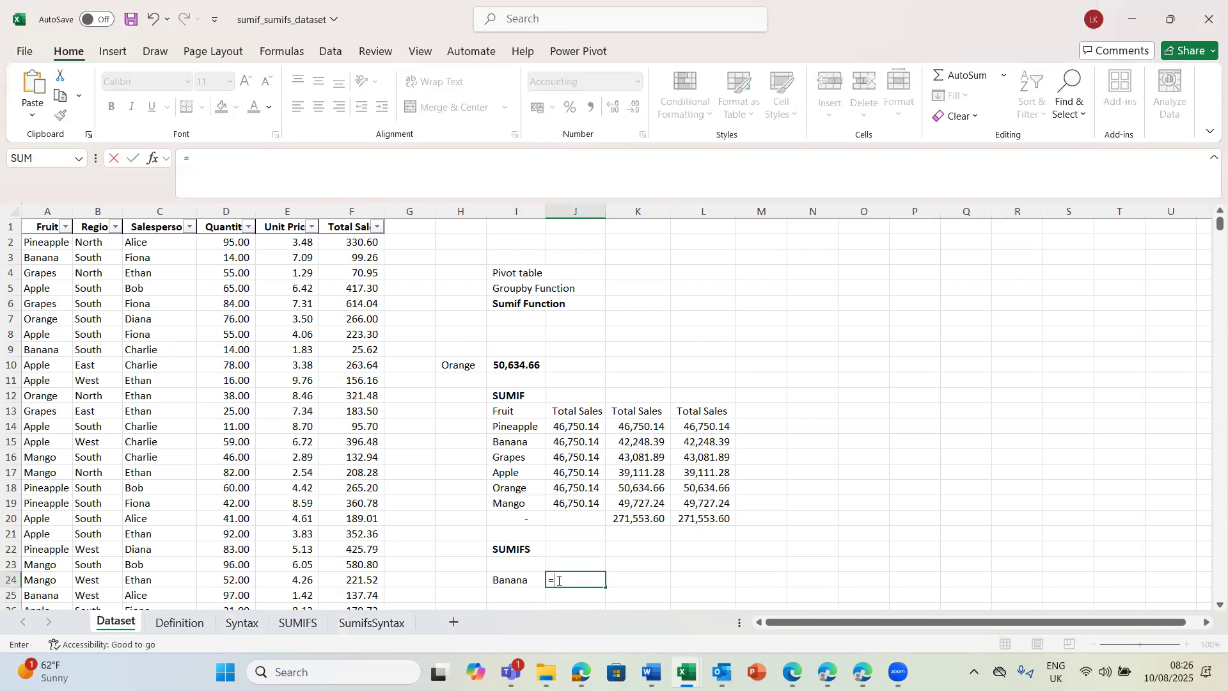
left_click(90, 273)
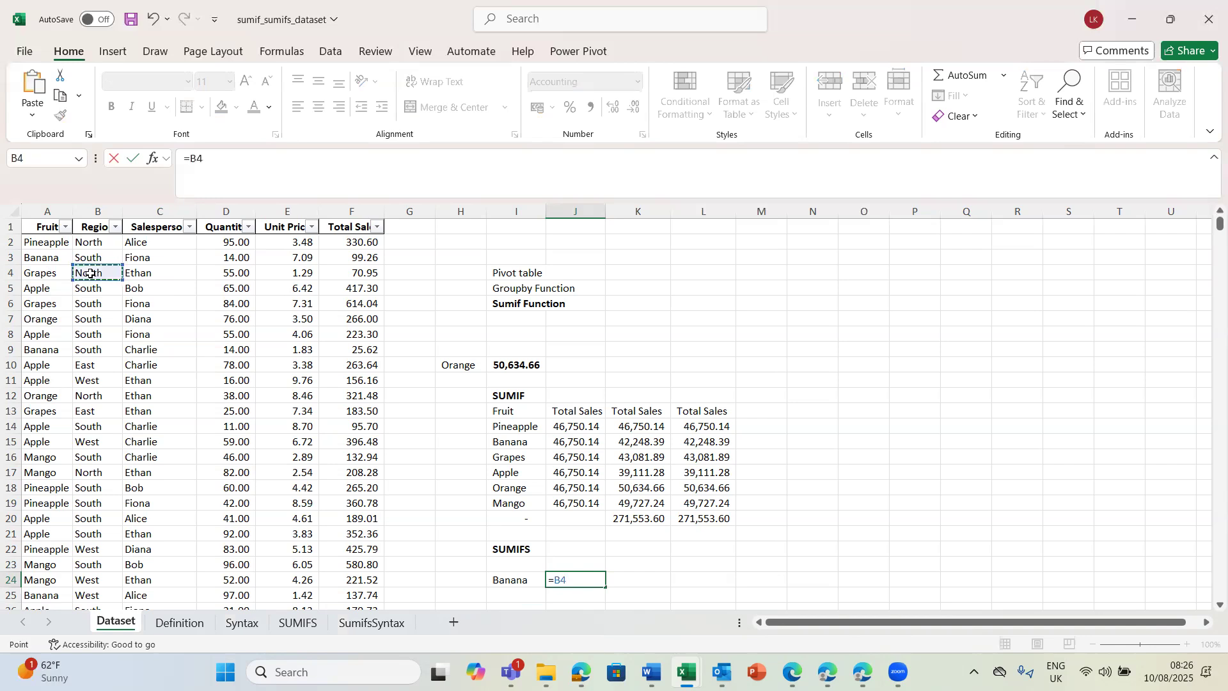
key("Tab")
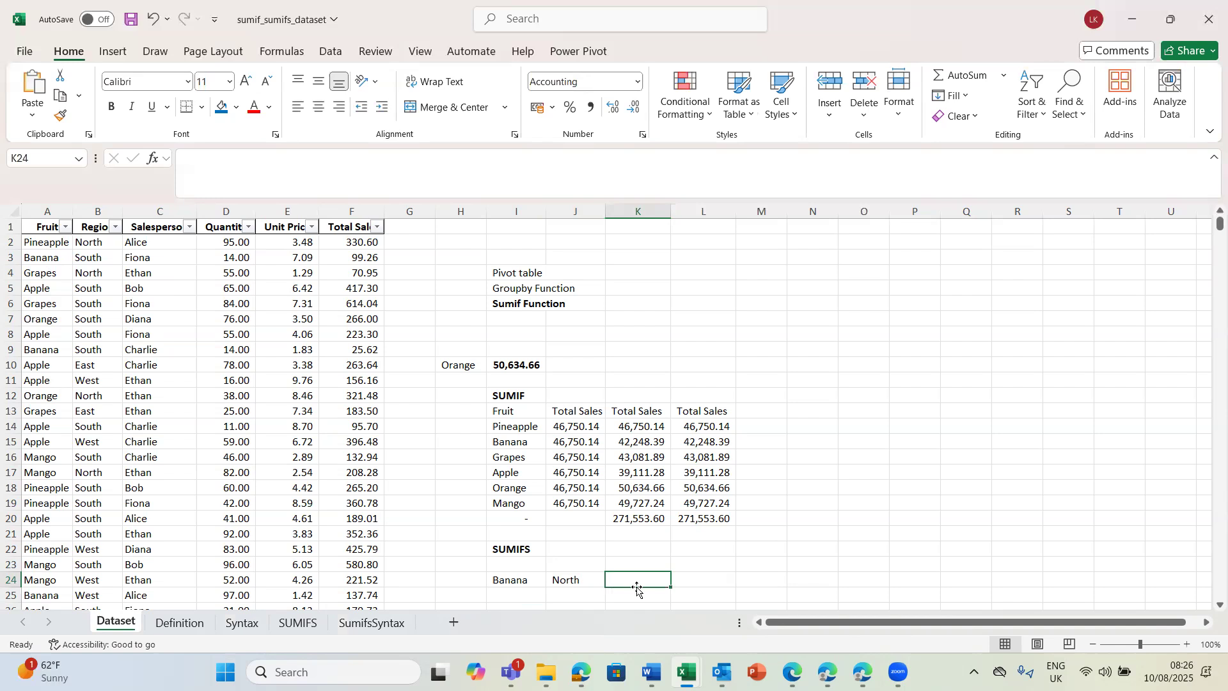
Add a Total Sales heading in cell K23, above the result cell for the Banana and North criteria.
left_click(513, 579)
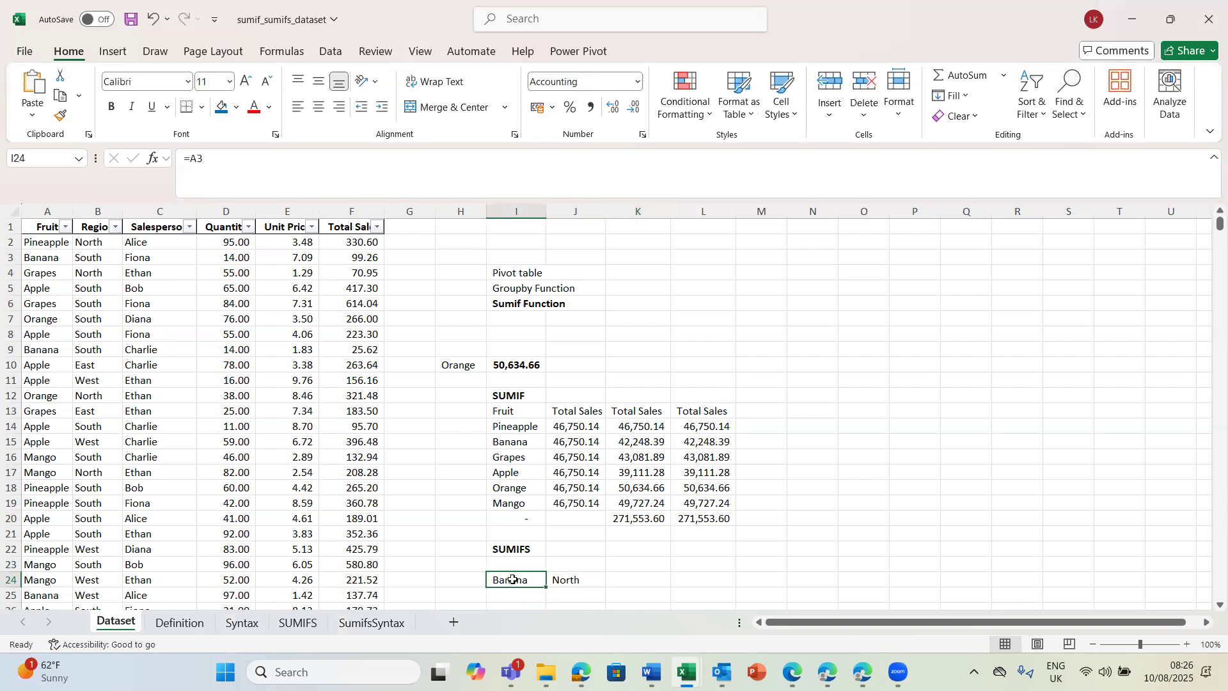
left_click(634, 564)
type("Totalls")
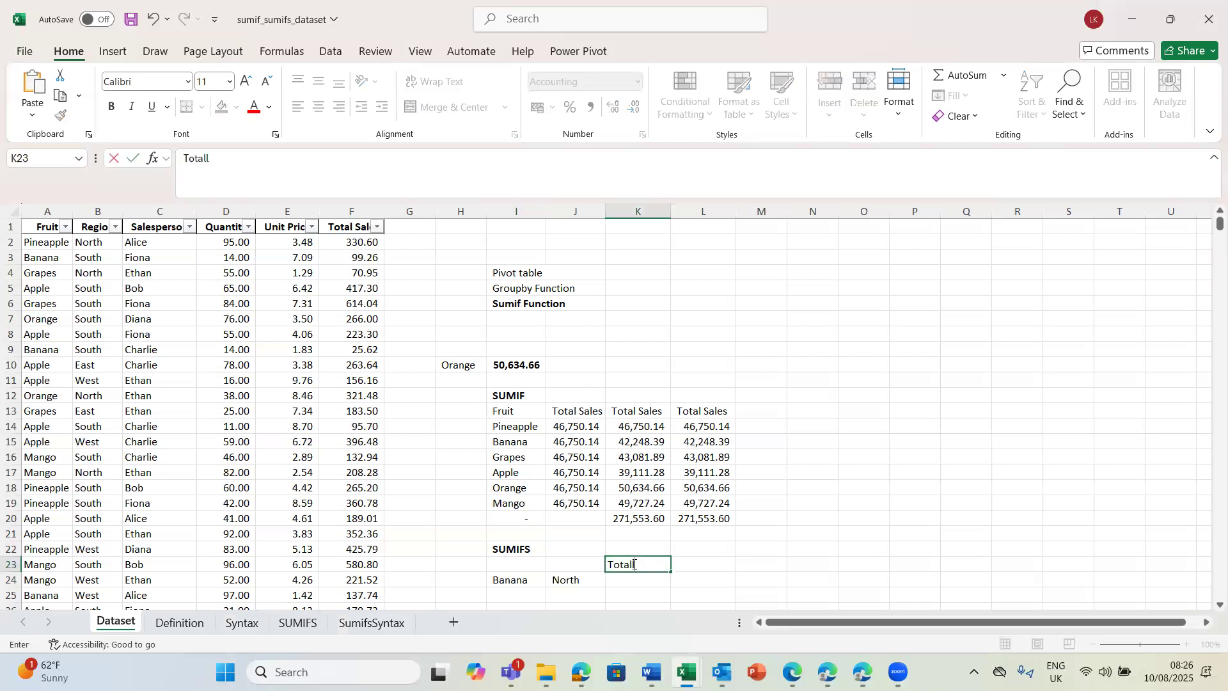
key("BackSpace")
key("BackSpace")
type("sales")
key("BackSpace")
key("BackSpace")
key("BackSpace")
key("BackSpace")
key("BackSpace")
type("Sales")
key("Return")
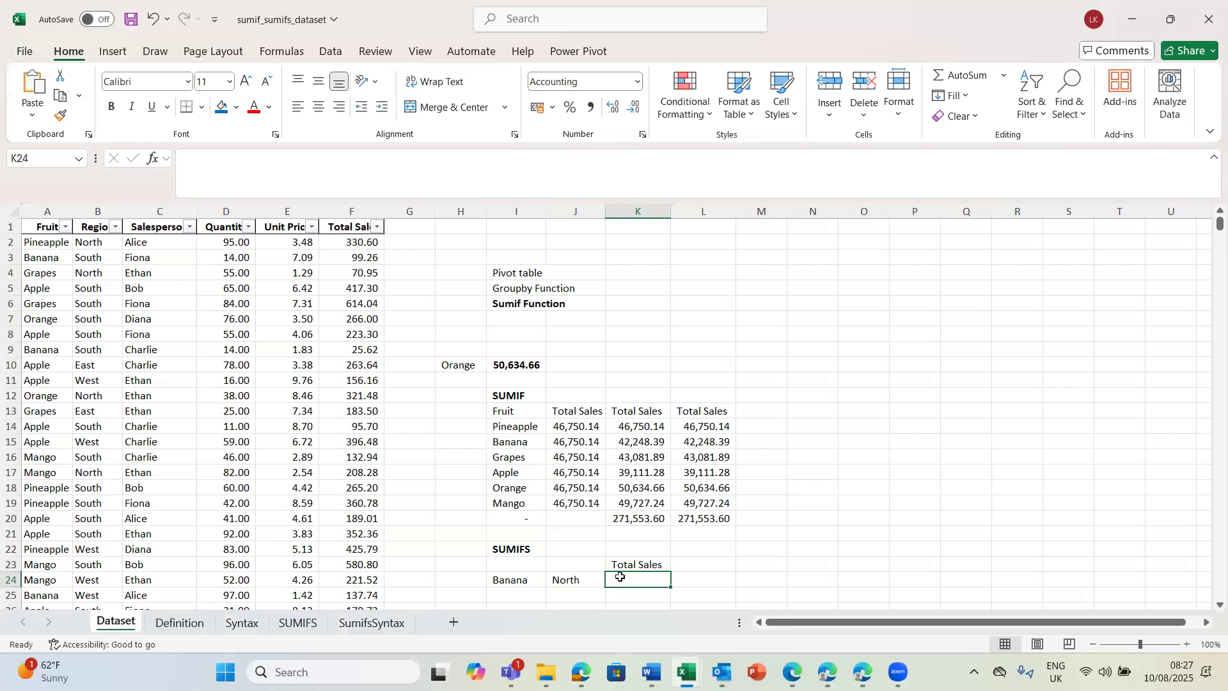
Begin a SUMIFS formula in K24 with the table's Total Sale column as the sum range.
type("=")
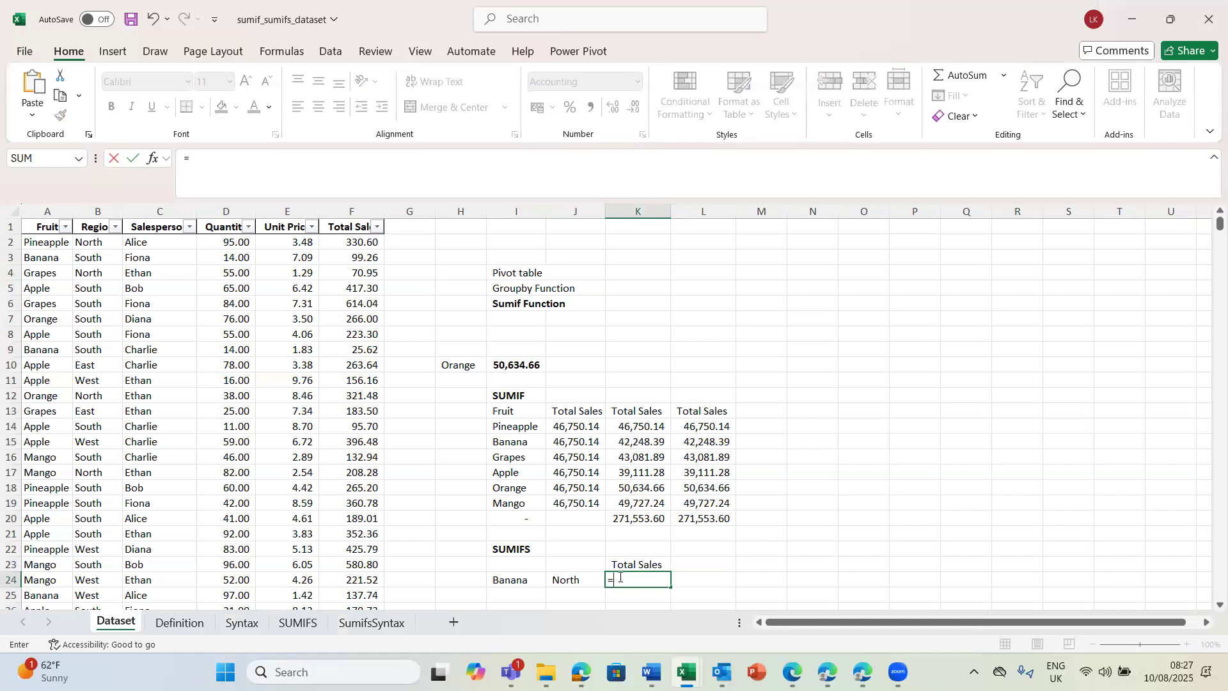
type("sumi")
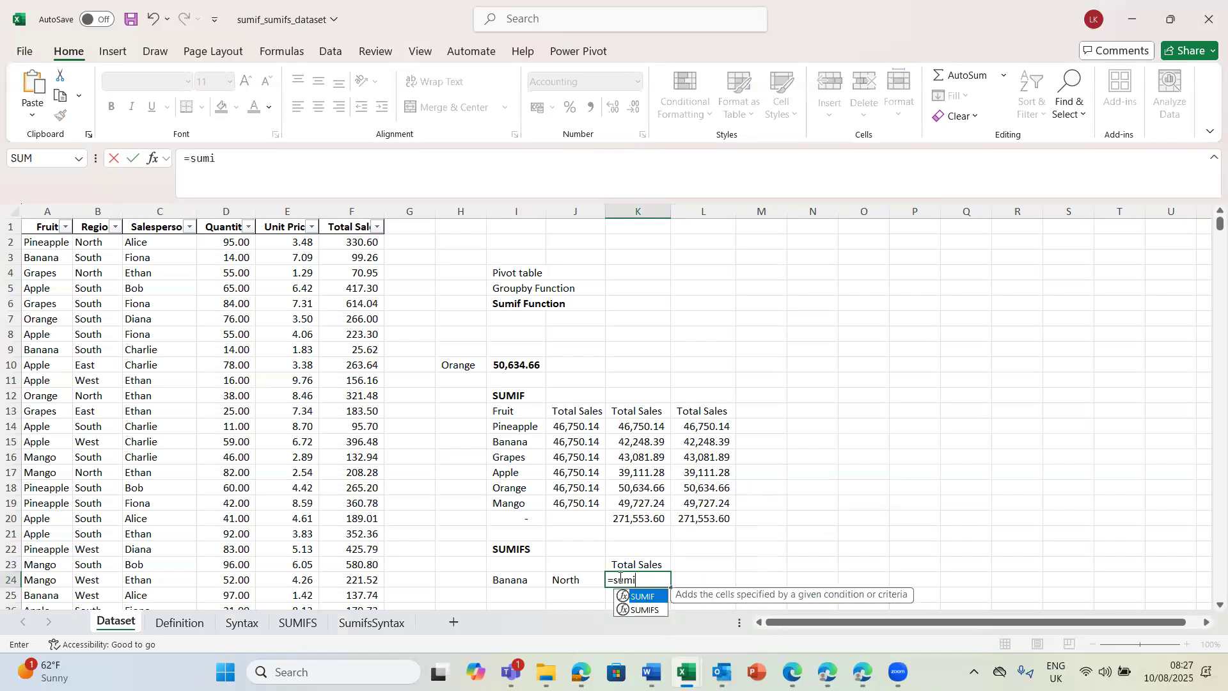
key("Down")
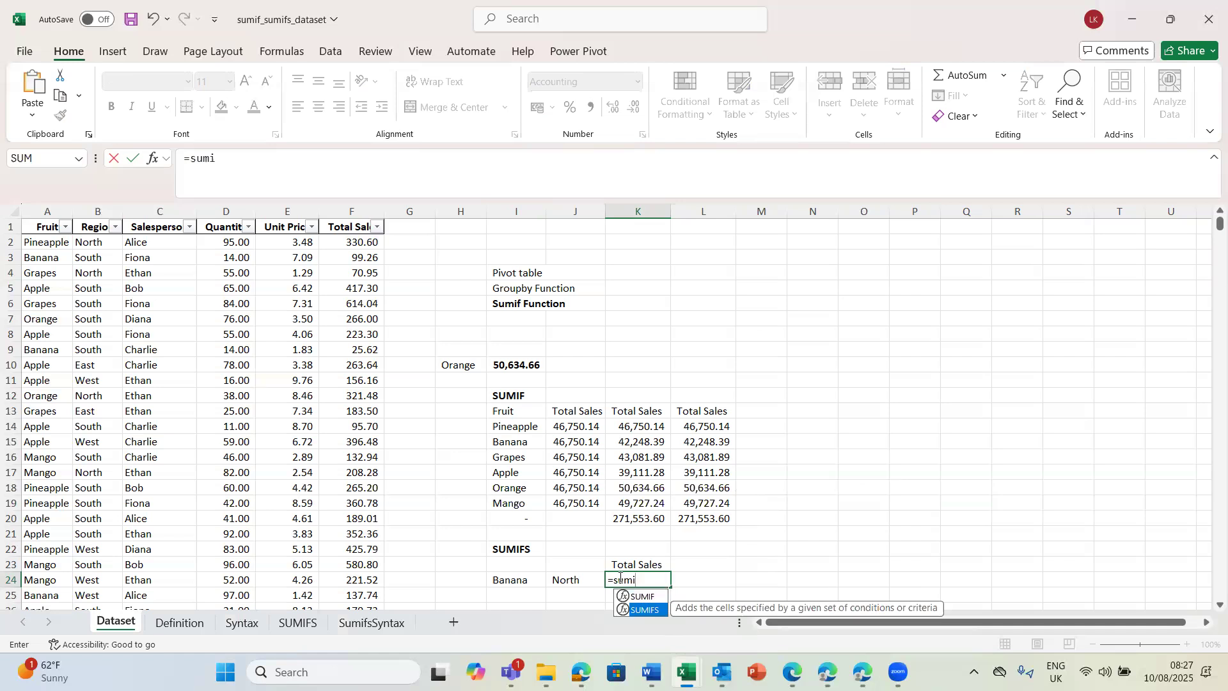
key("Tab")
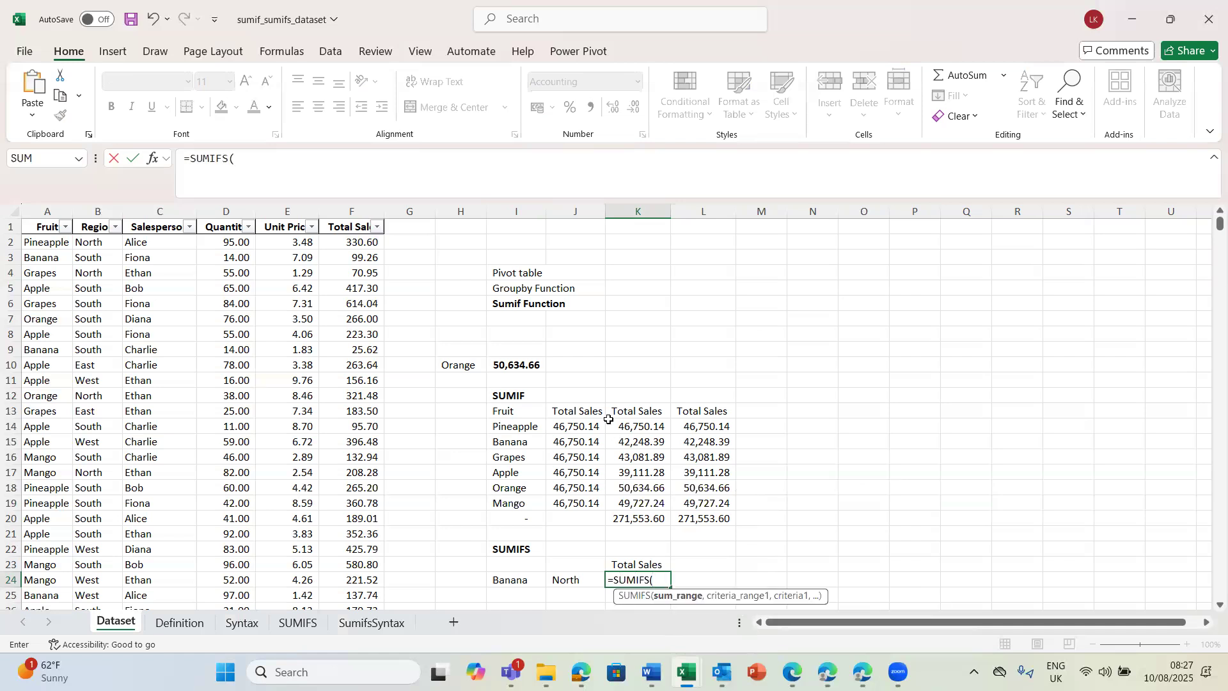
left_click(357, 218)
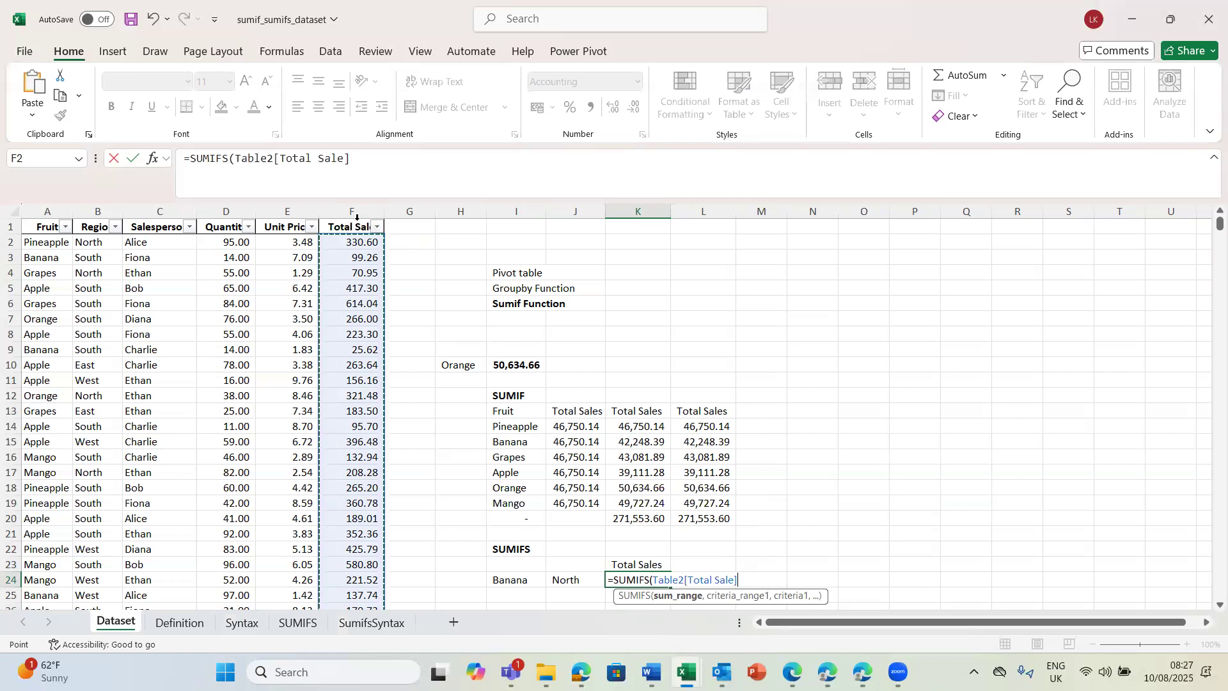
type(",")
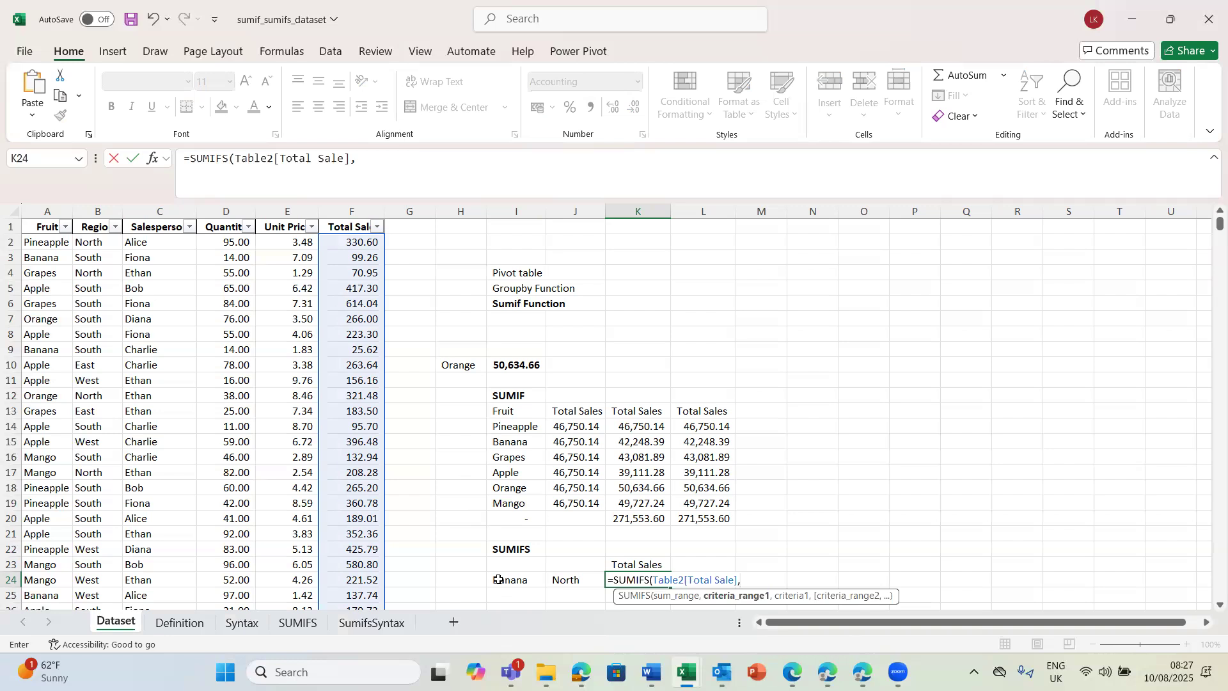
Complete the K24 formula with the Fruit column and I24 as its only condition, and compare it with Banana's SUMIF total in L15.
left_click(41, 218)
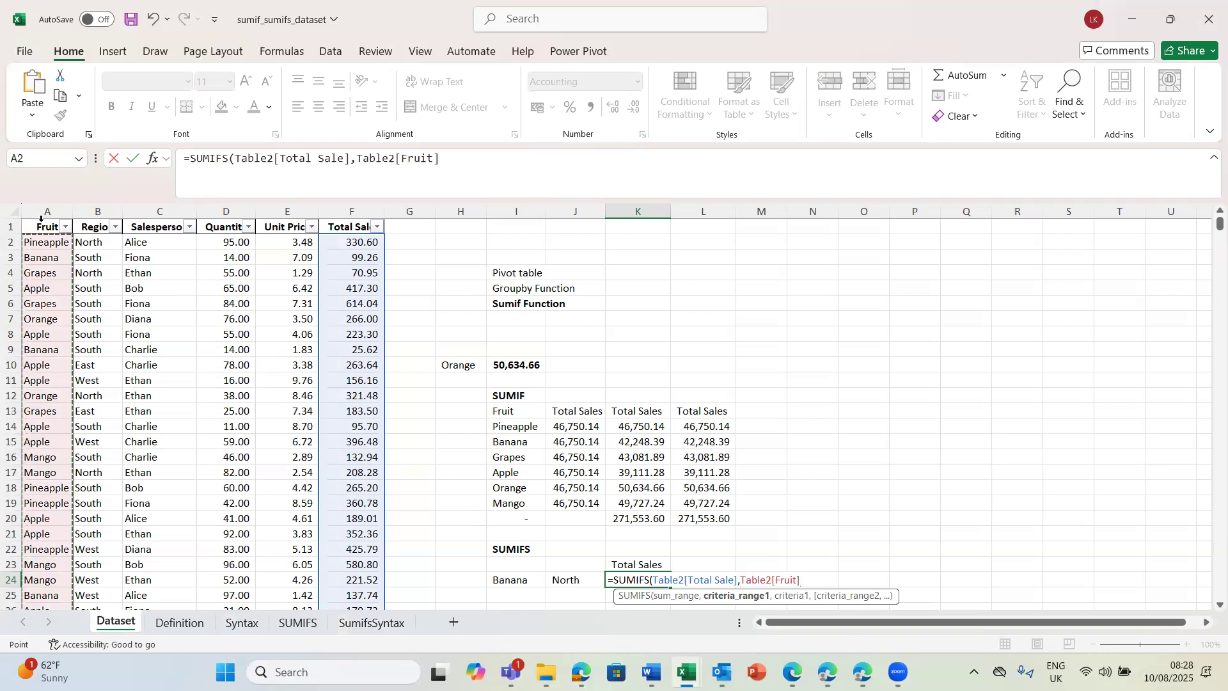
type(",")
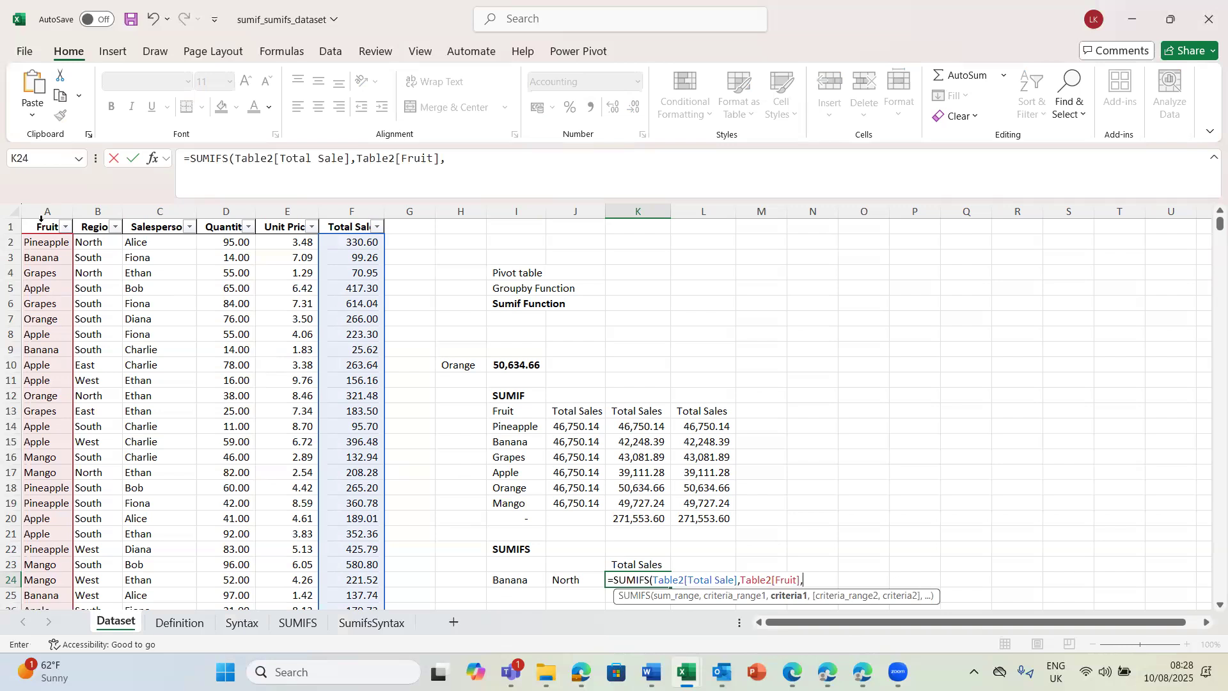
left_click(509, 580)
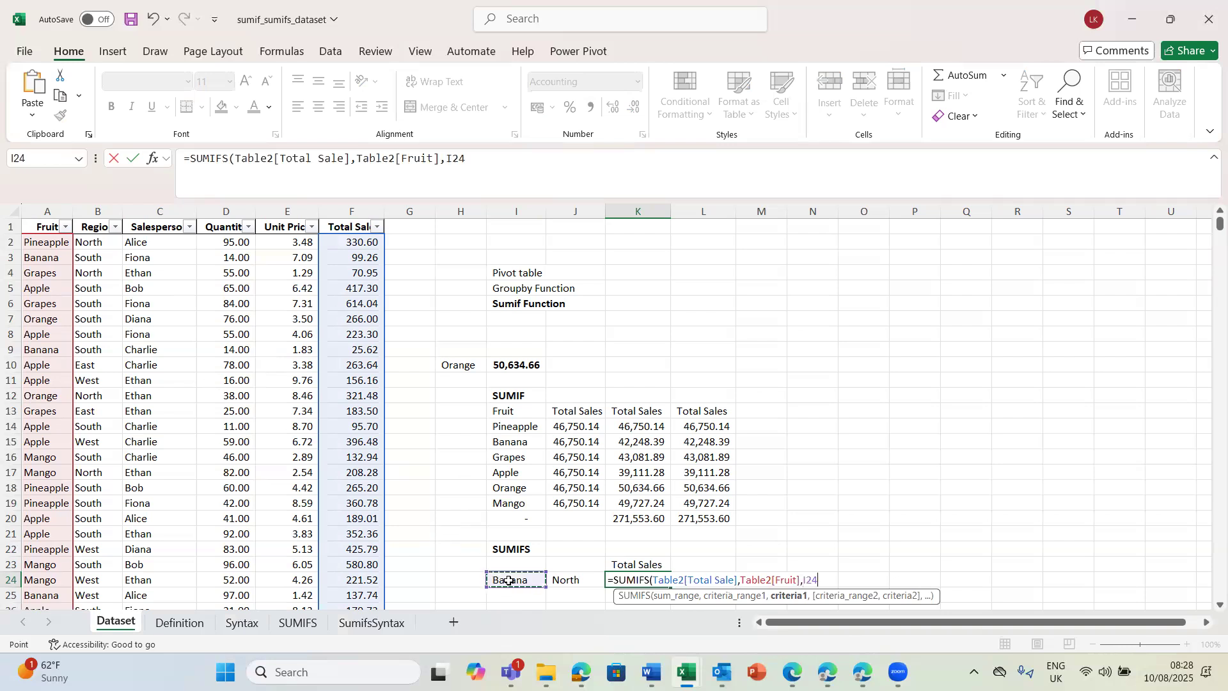
type(",")
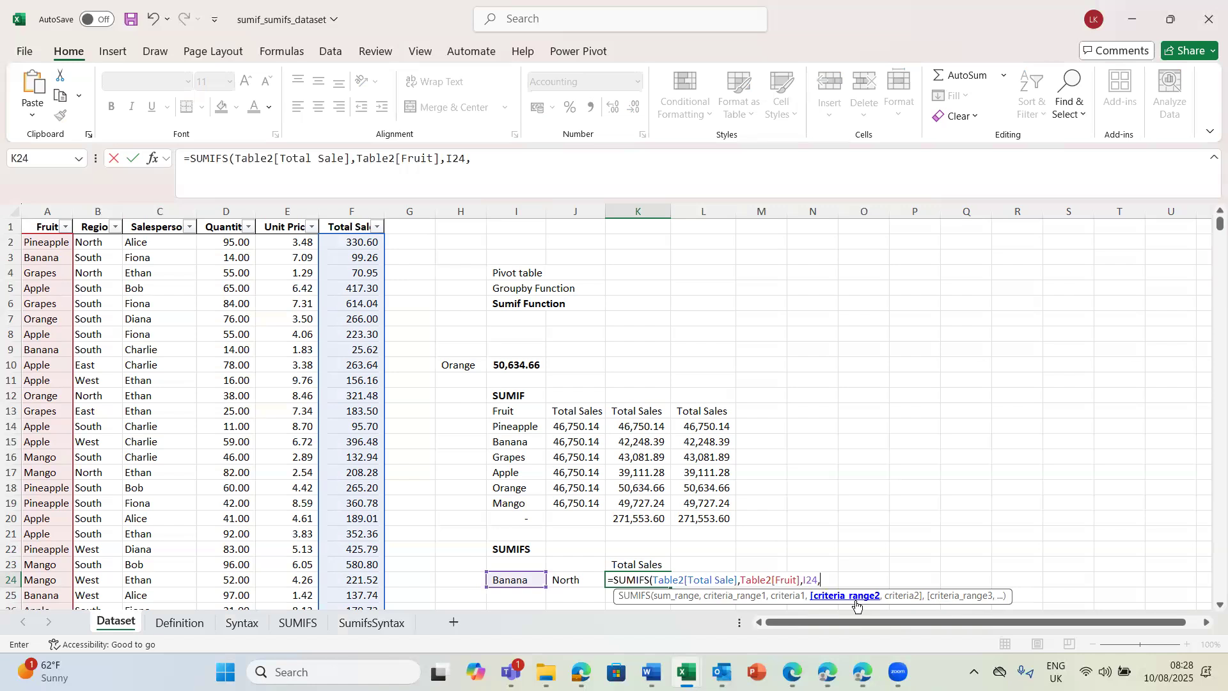
key("BackSpace")
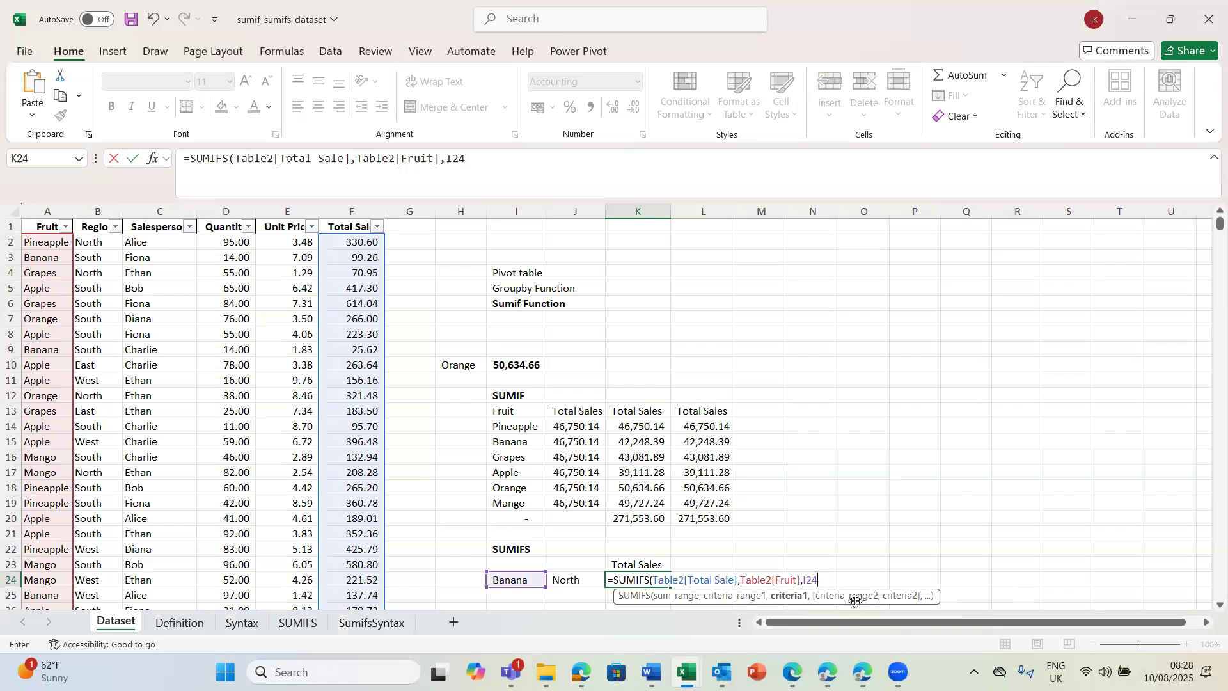
key("Return")
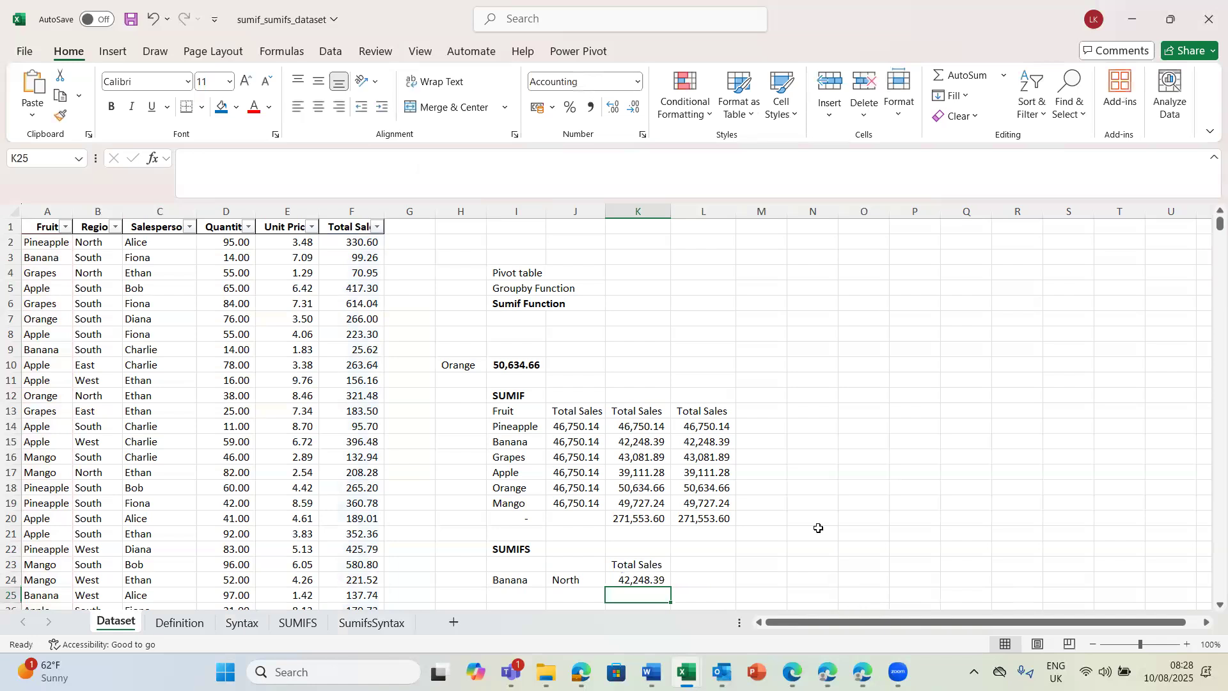
left_click(695, 440)
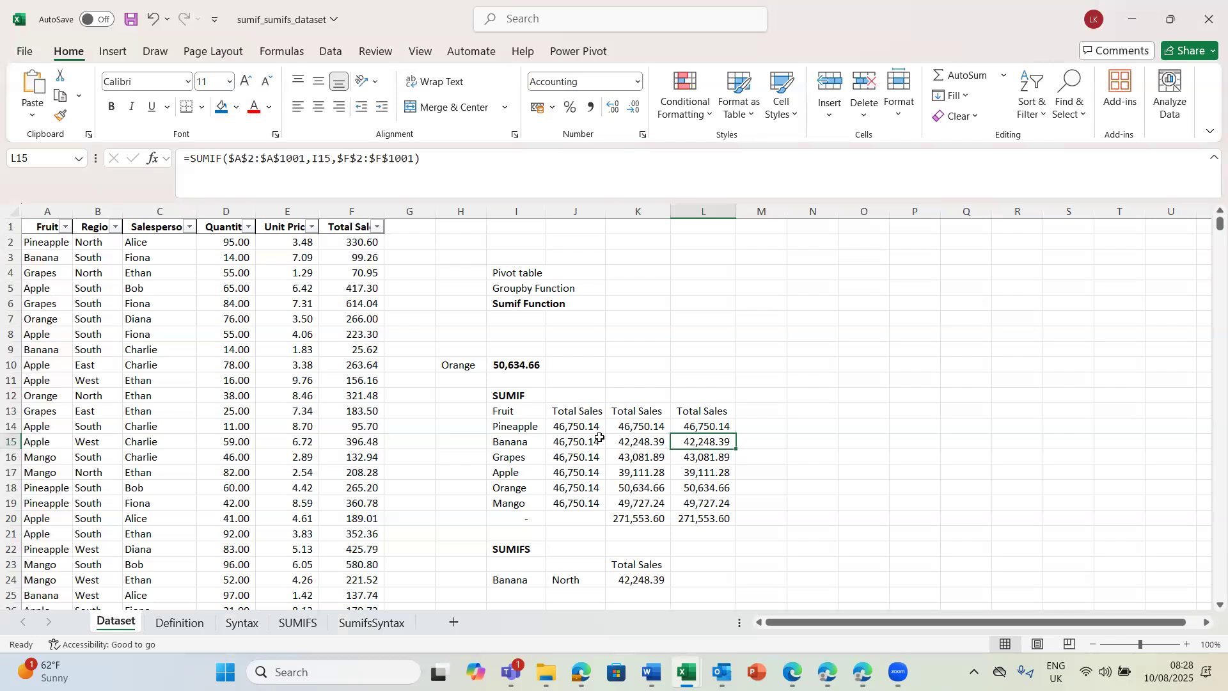
Extend the K24 SUMIFS formula with the table's Region column as the second criteria range and J24 as its criterion.
double_click(645, 580)
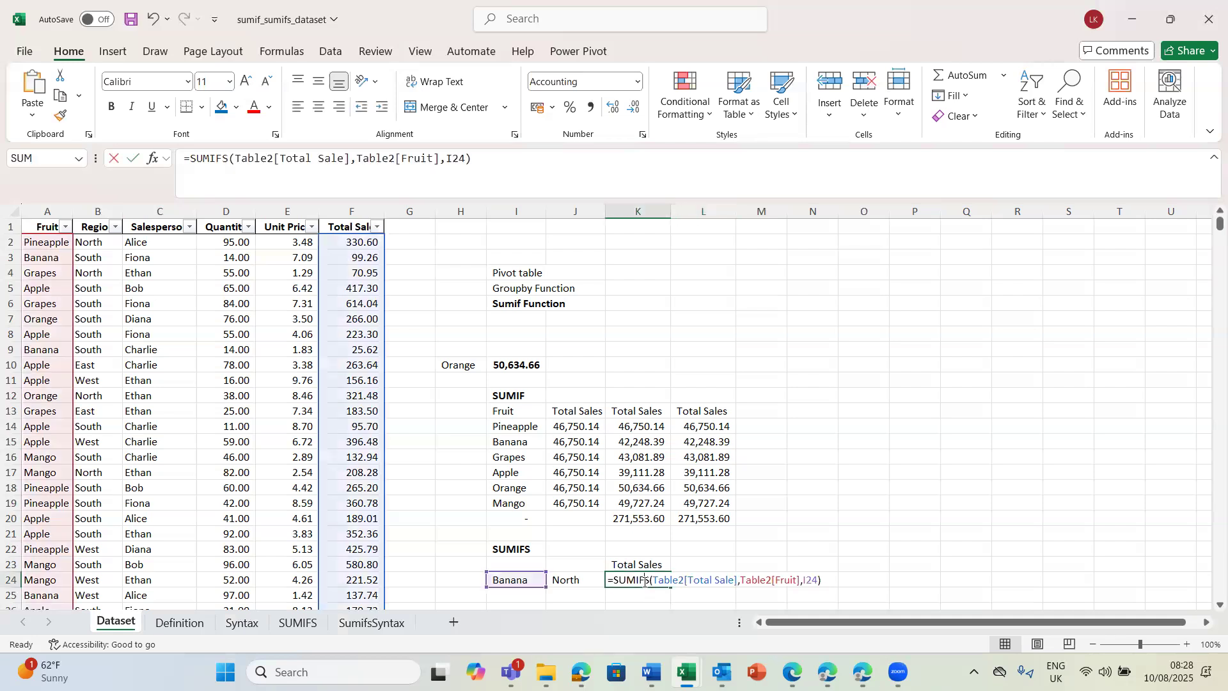
left_click(818, 580)
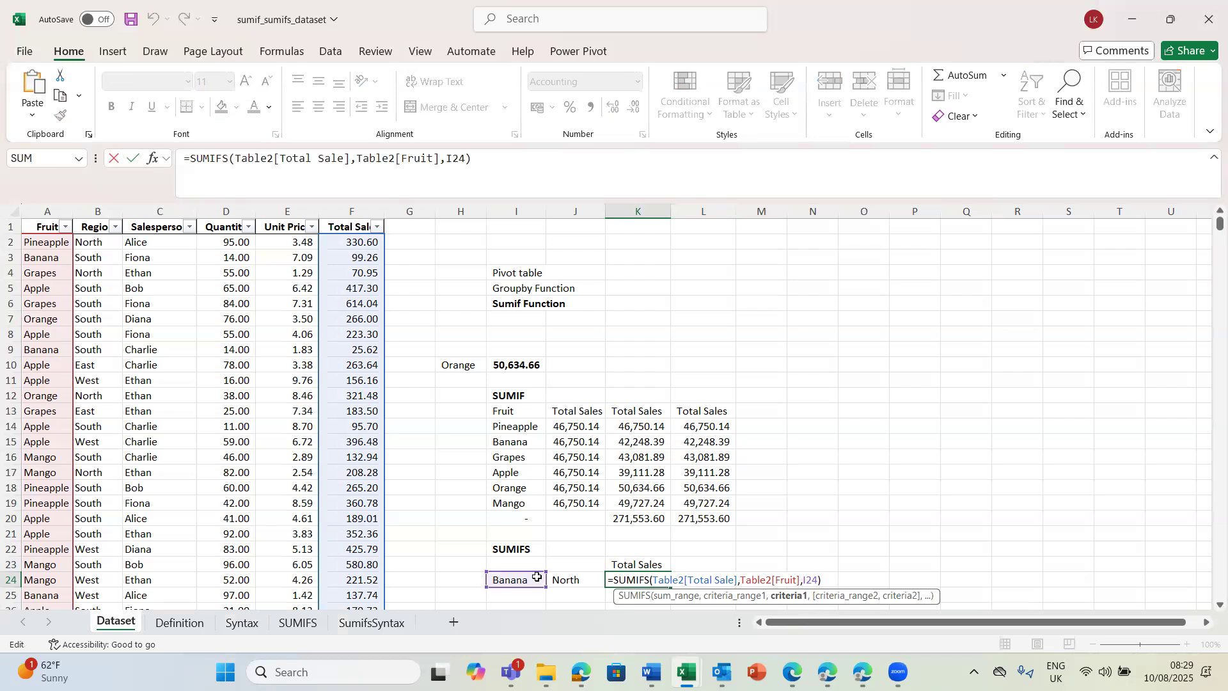
type(",")
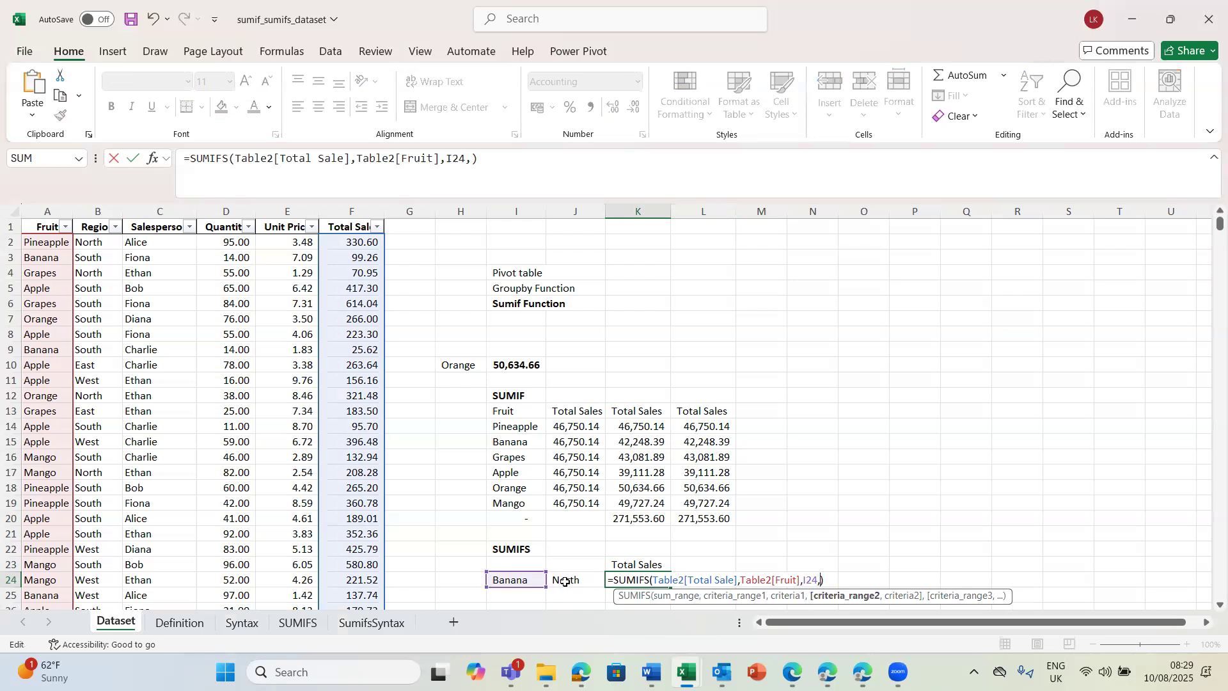
left_click(101, 219)
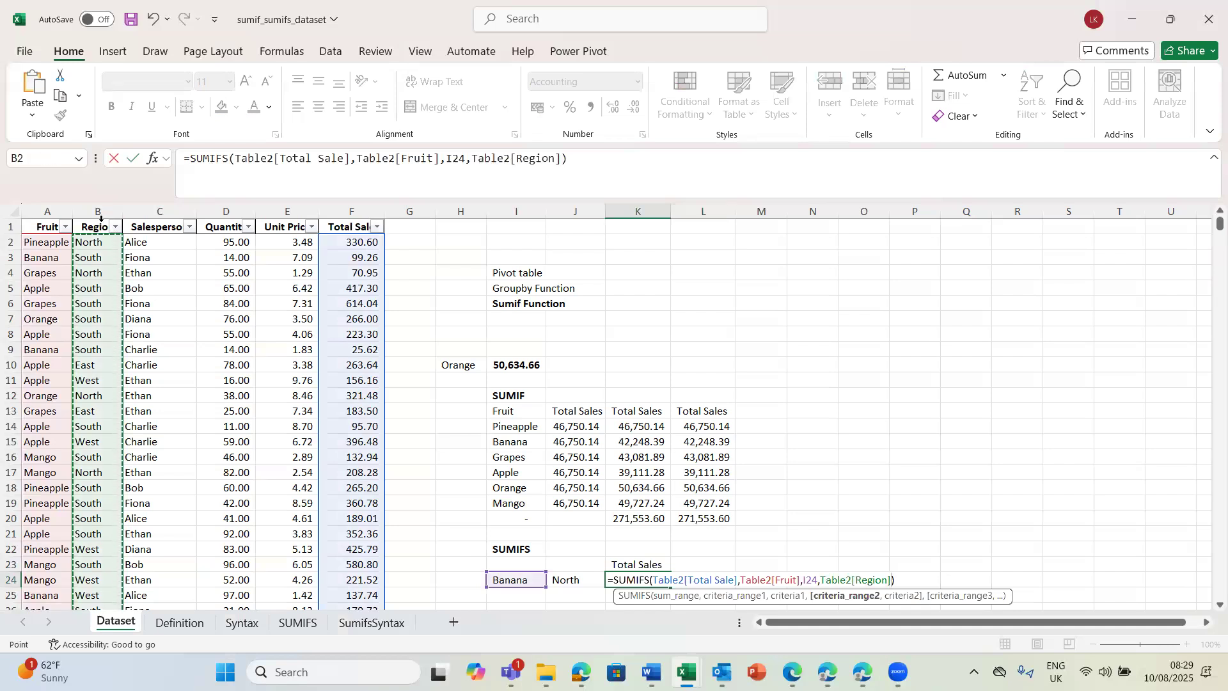
type(",")
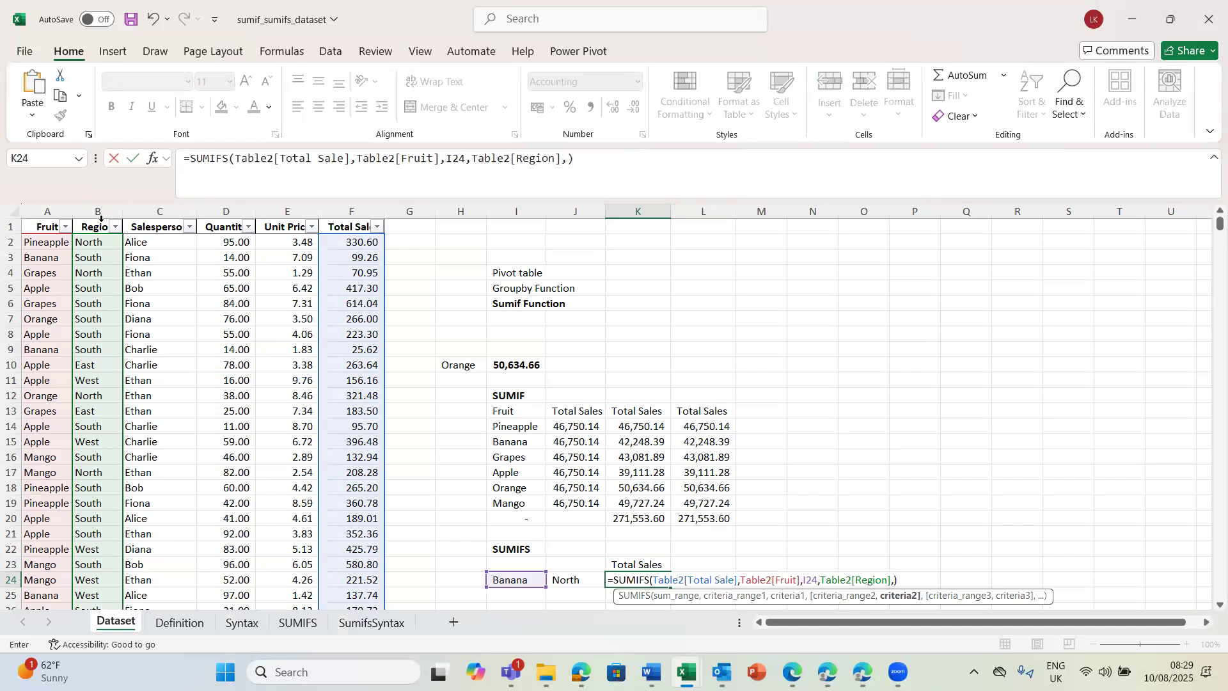
left_click(568, 579)
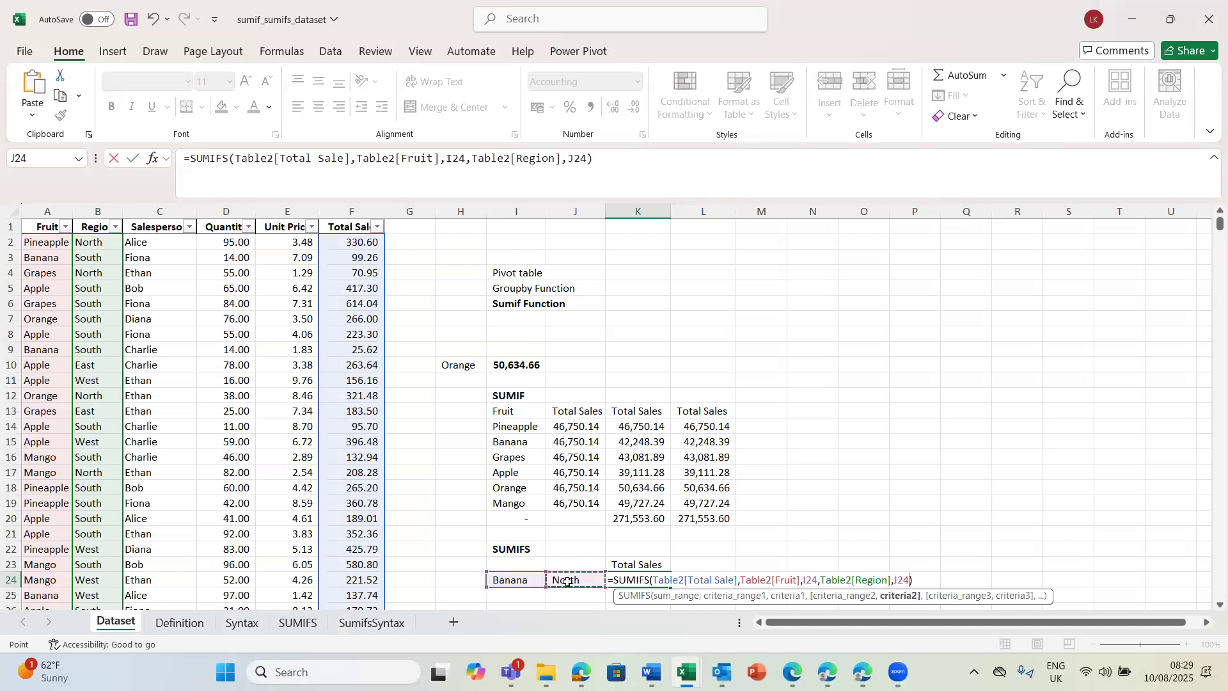
key("Return")
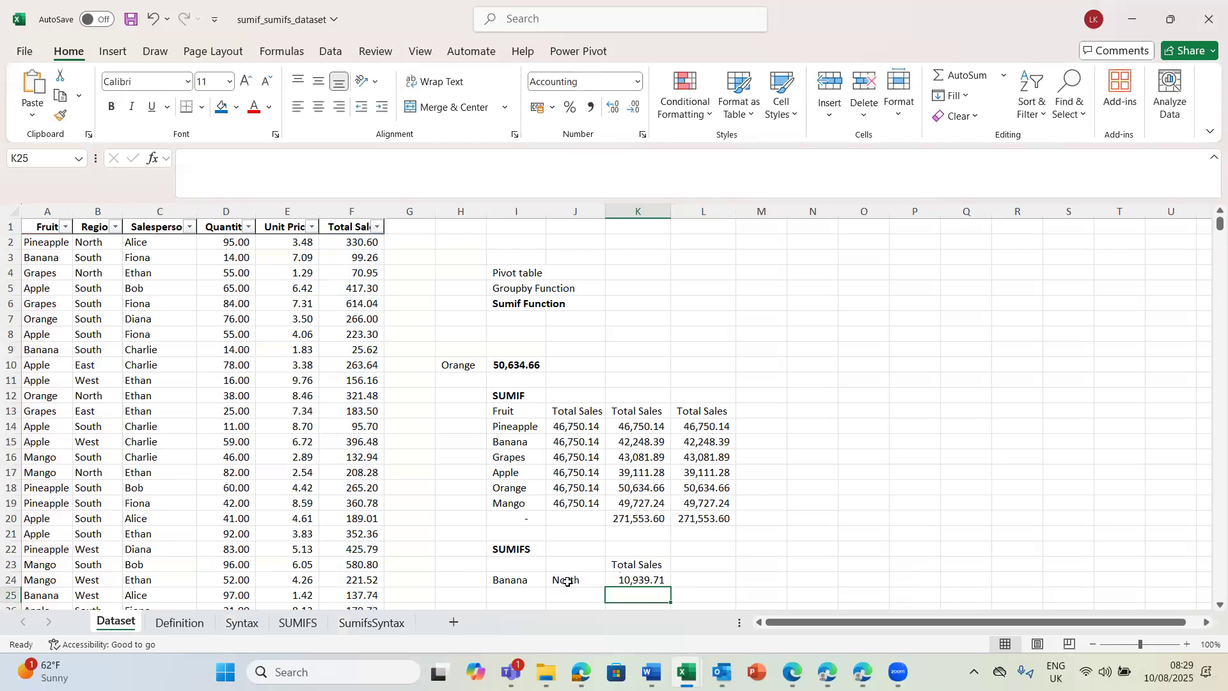
Check the fruit and region criteria in I24 and J24, and make the SUMIFS result in K24 bold.
left_click(510, 582)
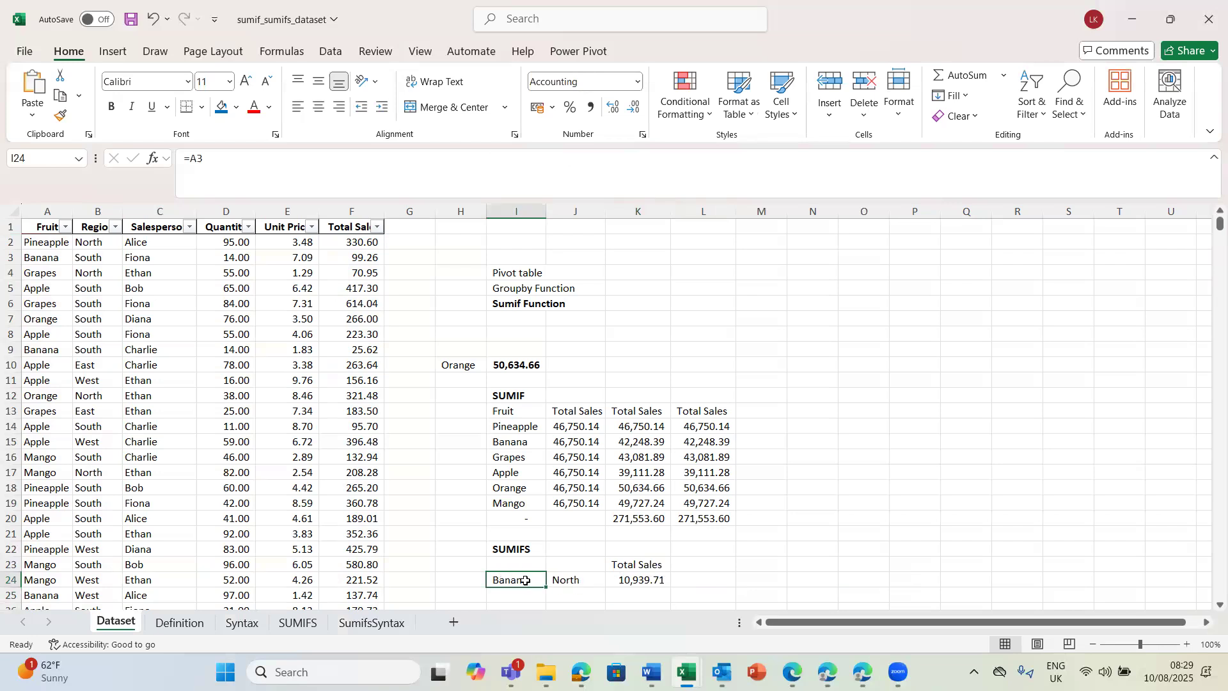
left_click(579, 582)
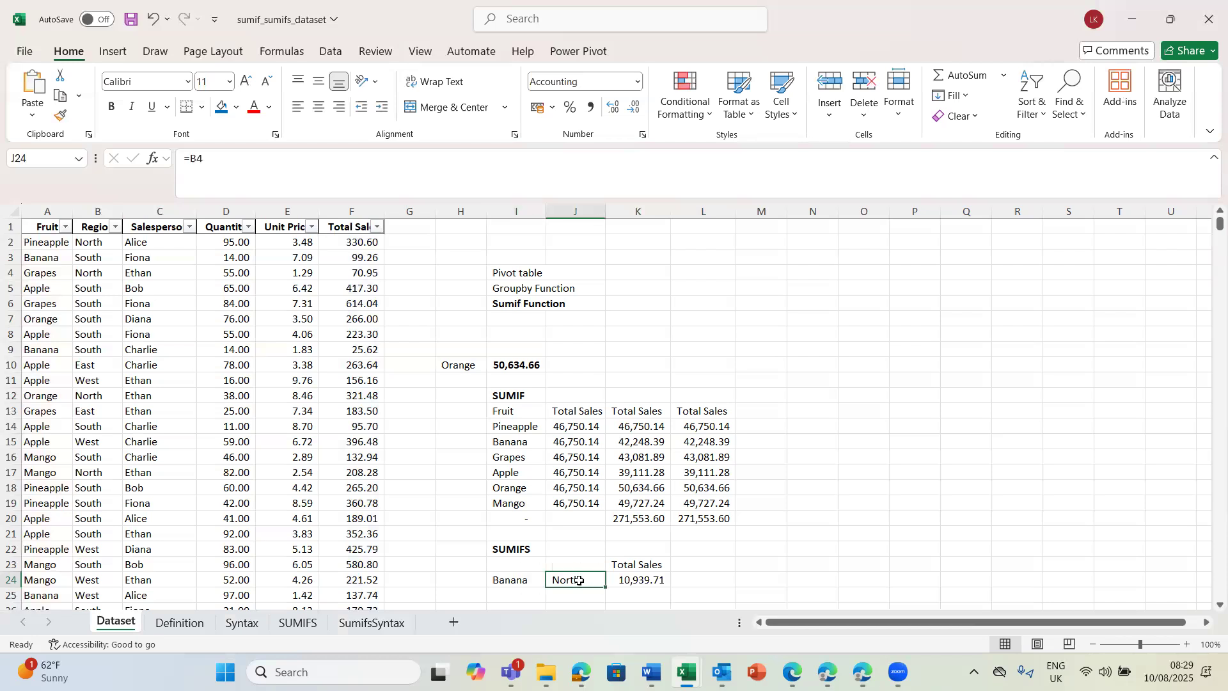
left_click(632, 580)
key("ctrl+b")
left_click(729, 576)
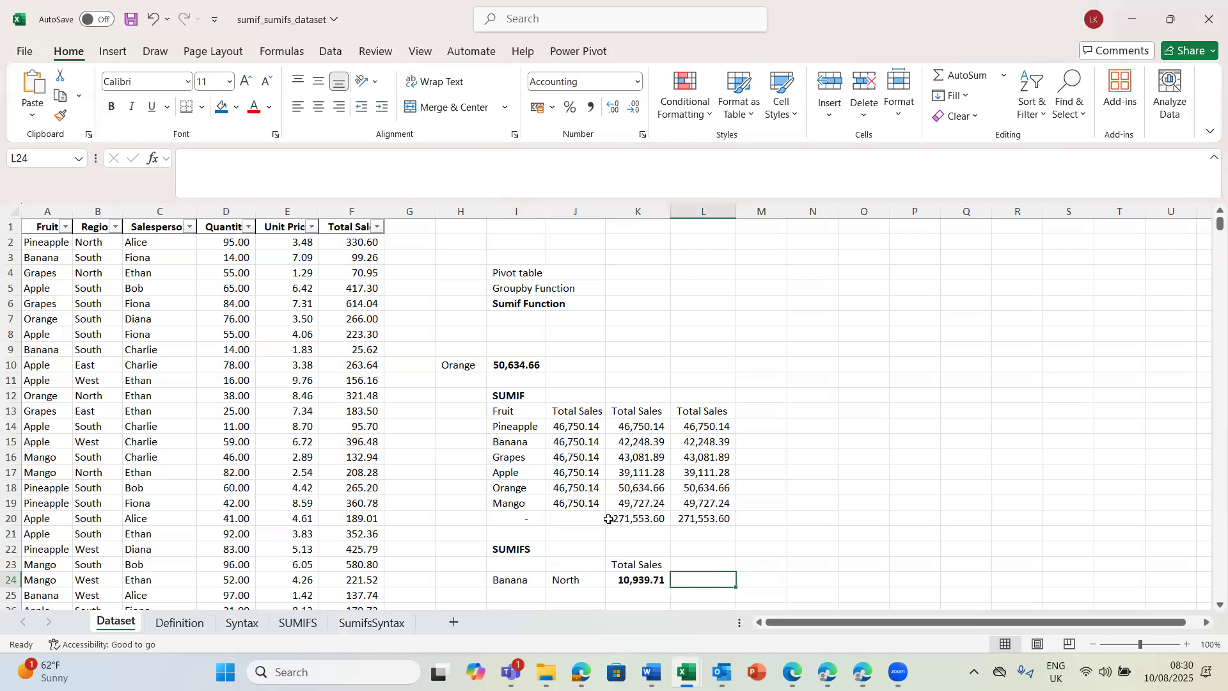
Copy the SUMIFS result from K24 and paste it as a value only into cell I1.
left_click(506, 225)
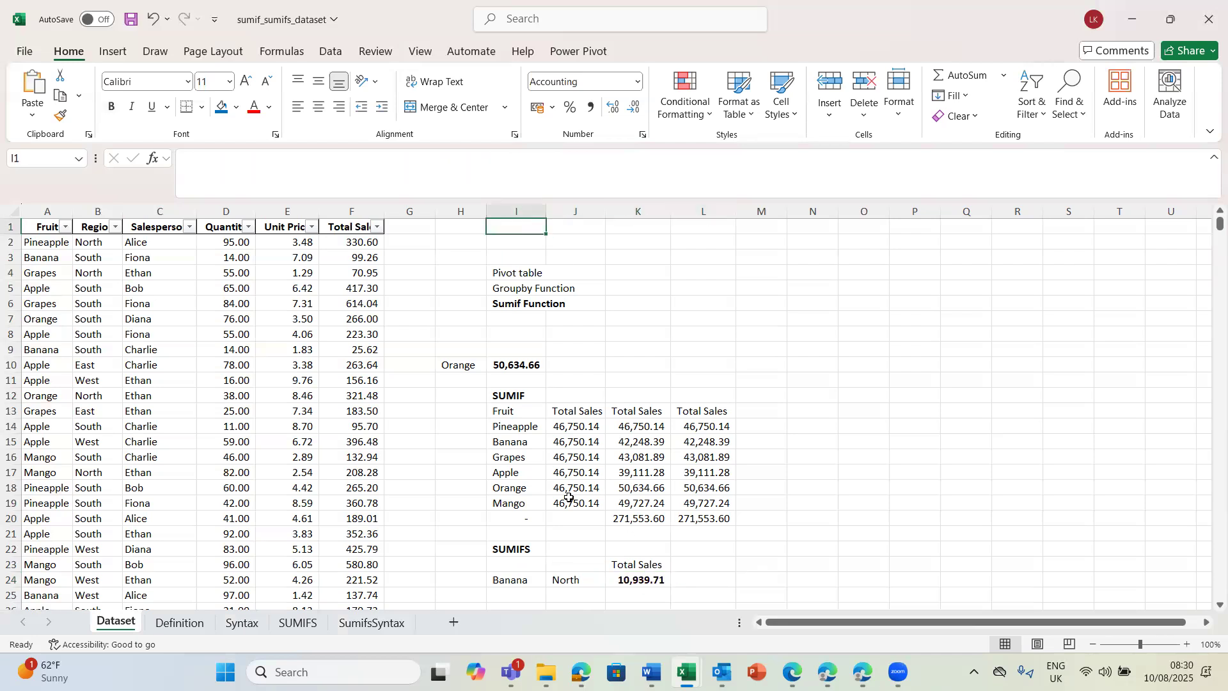
left_click(632, 575)
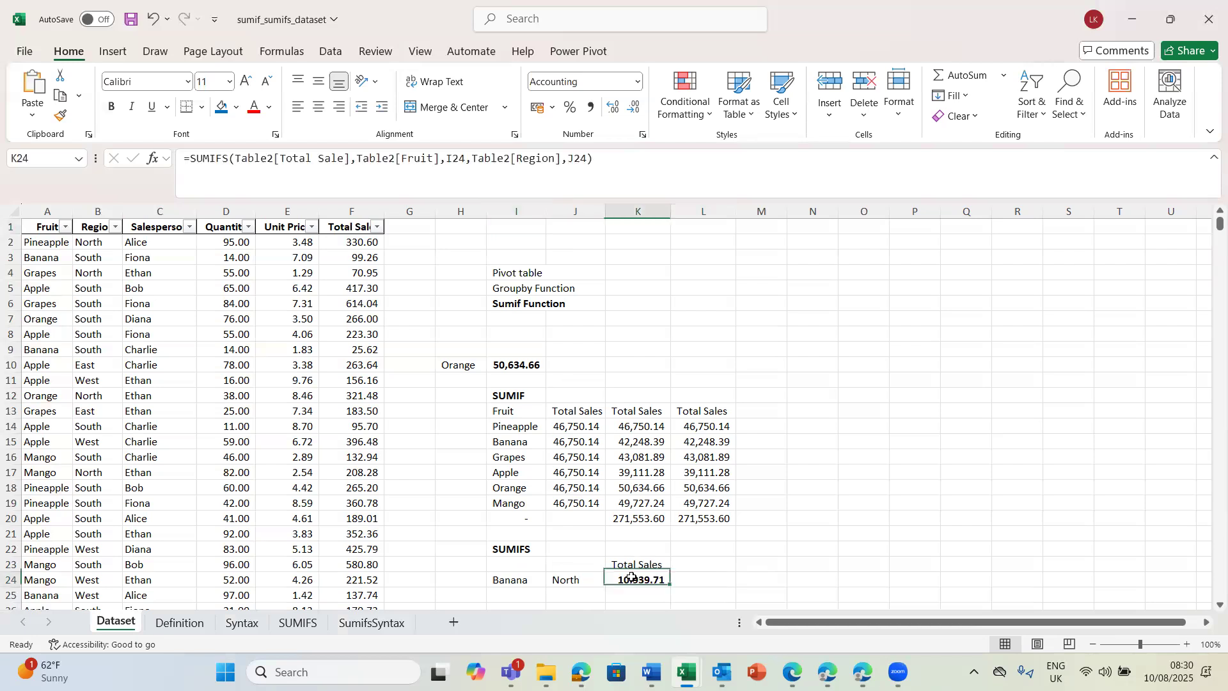
key("ctrl+c")
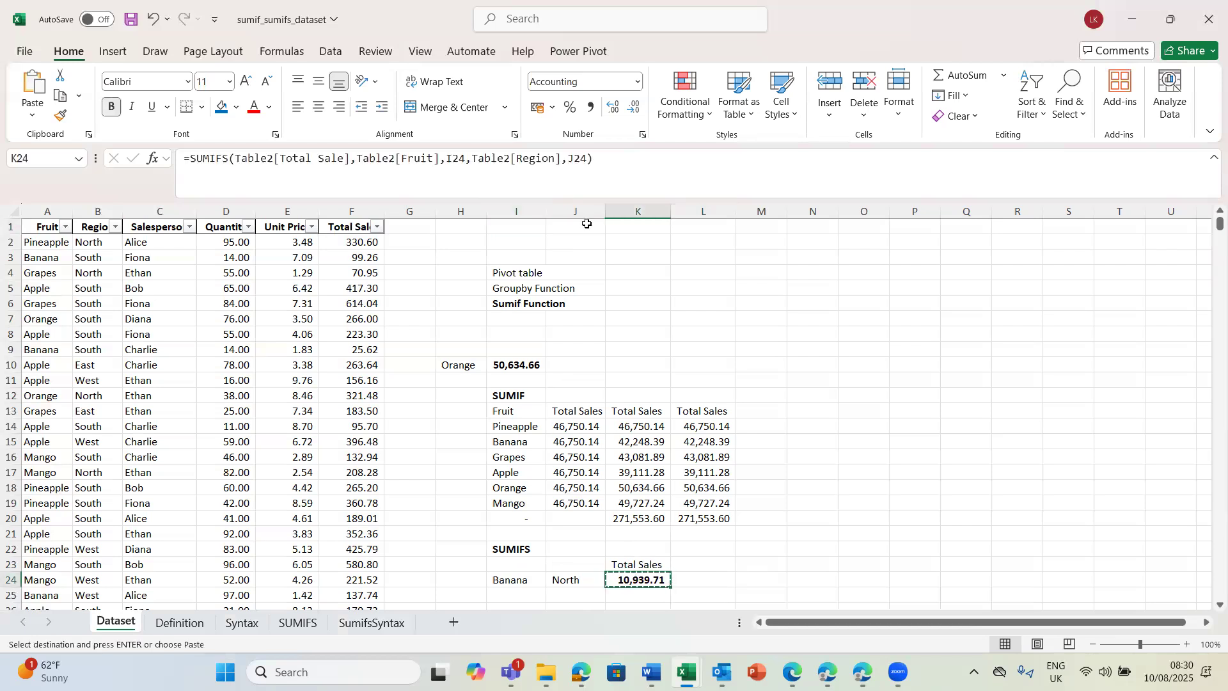
left_click(509, 231)
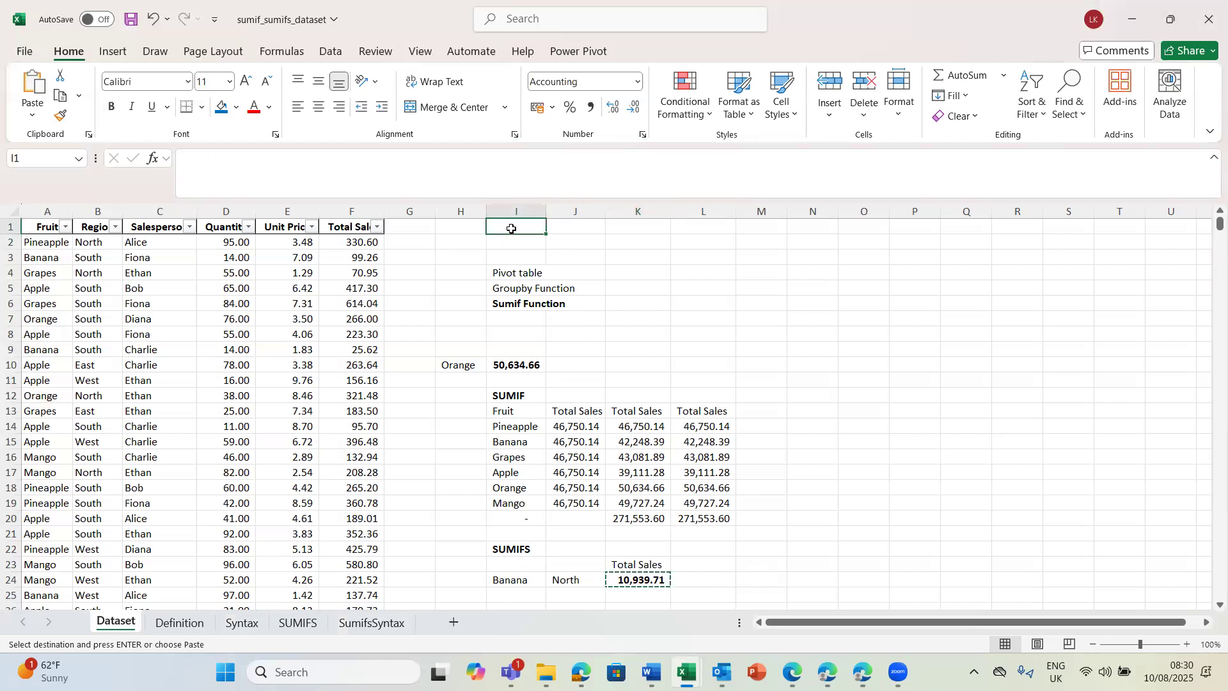
key("ctrl+shift+v")
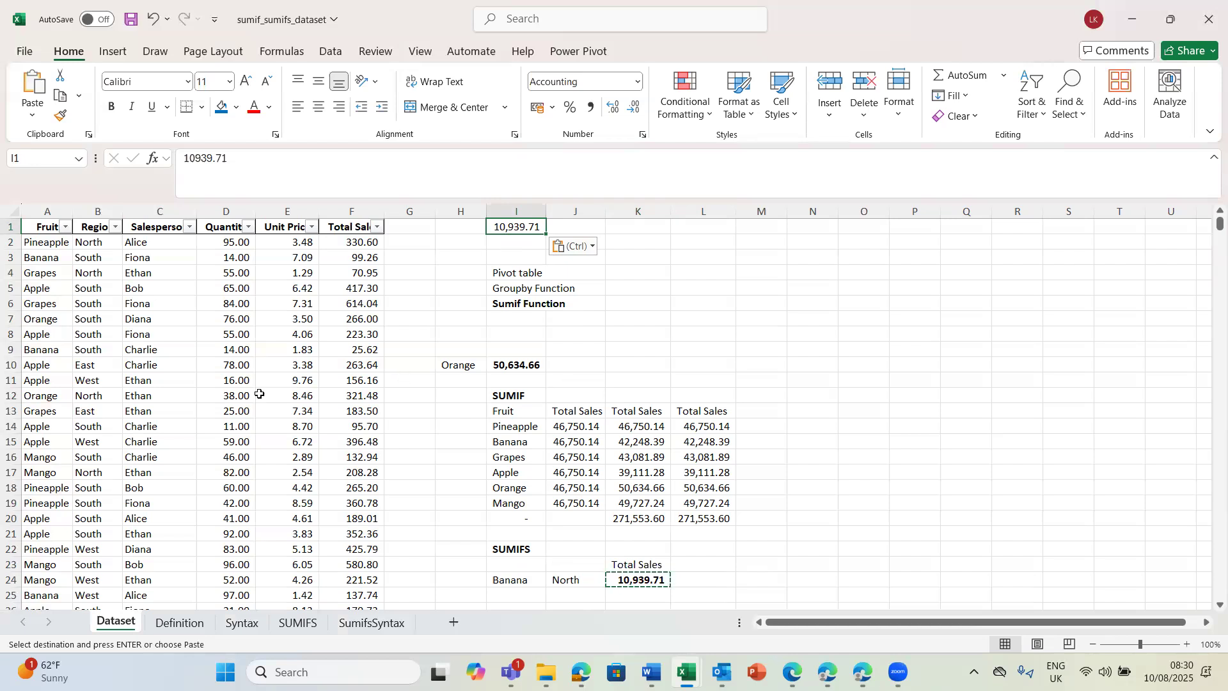
Filter the table's Fruit column to show only Banana.
left_click(66, 228)
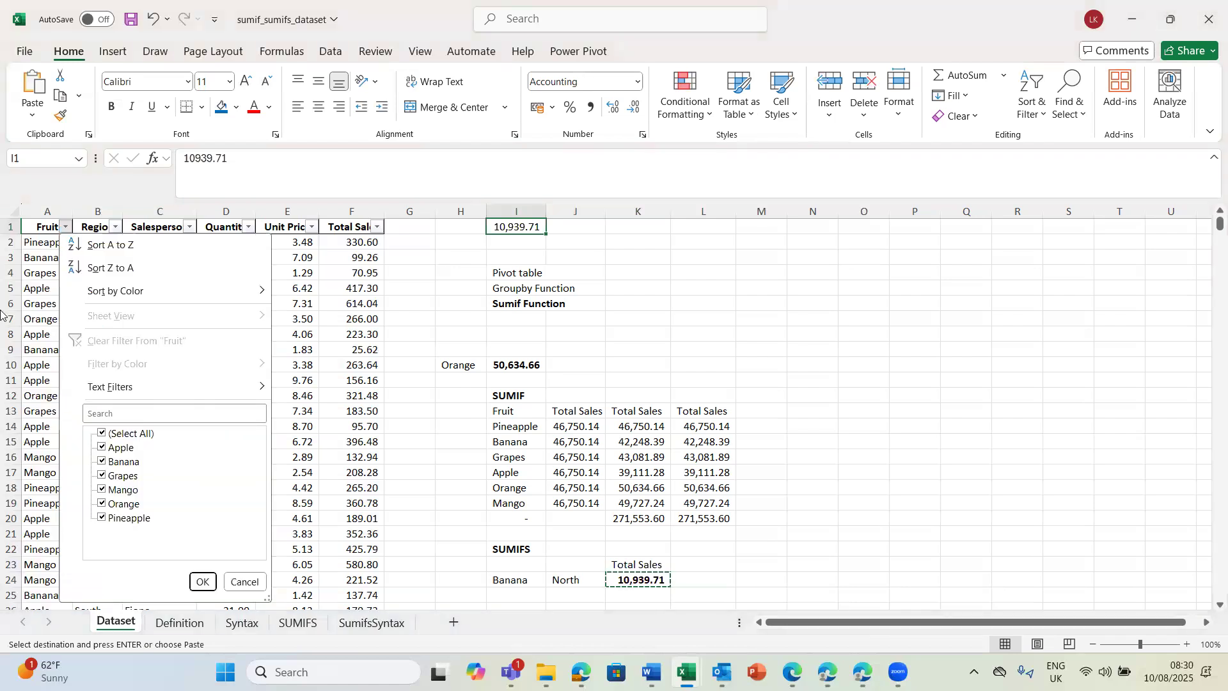
left_click(102, 434)
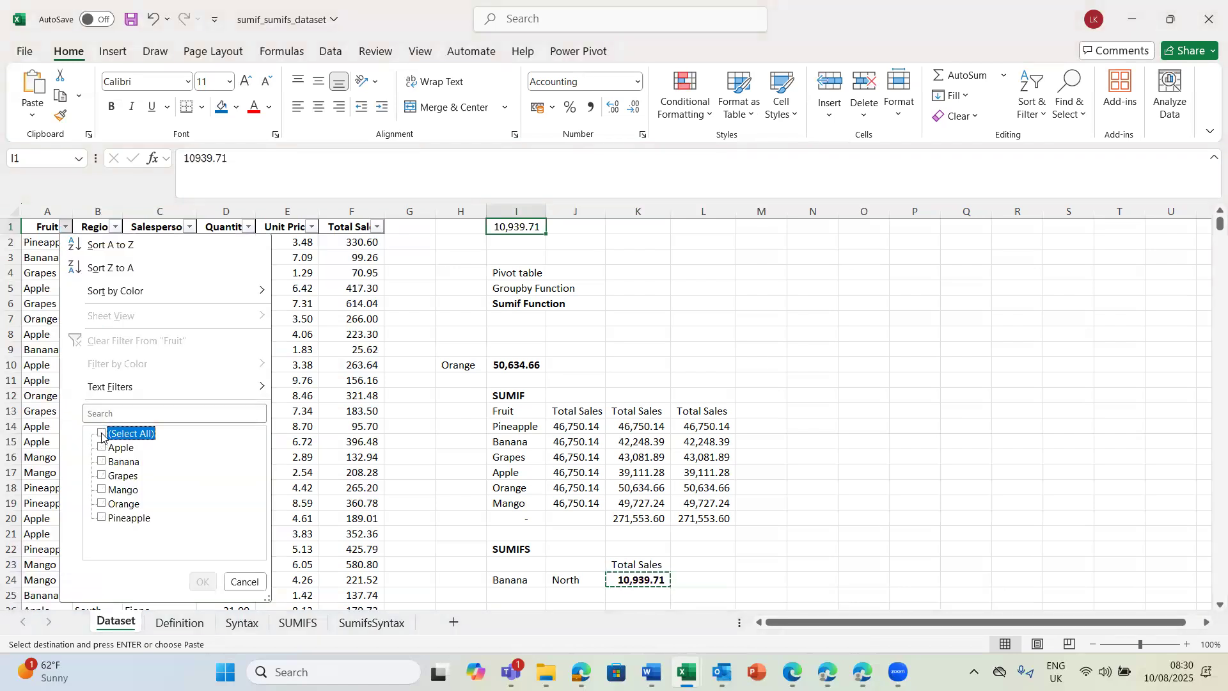
left_click(119, 410)
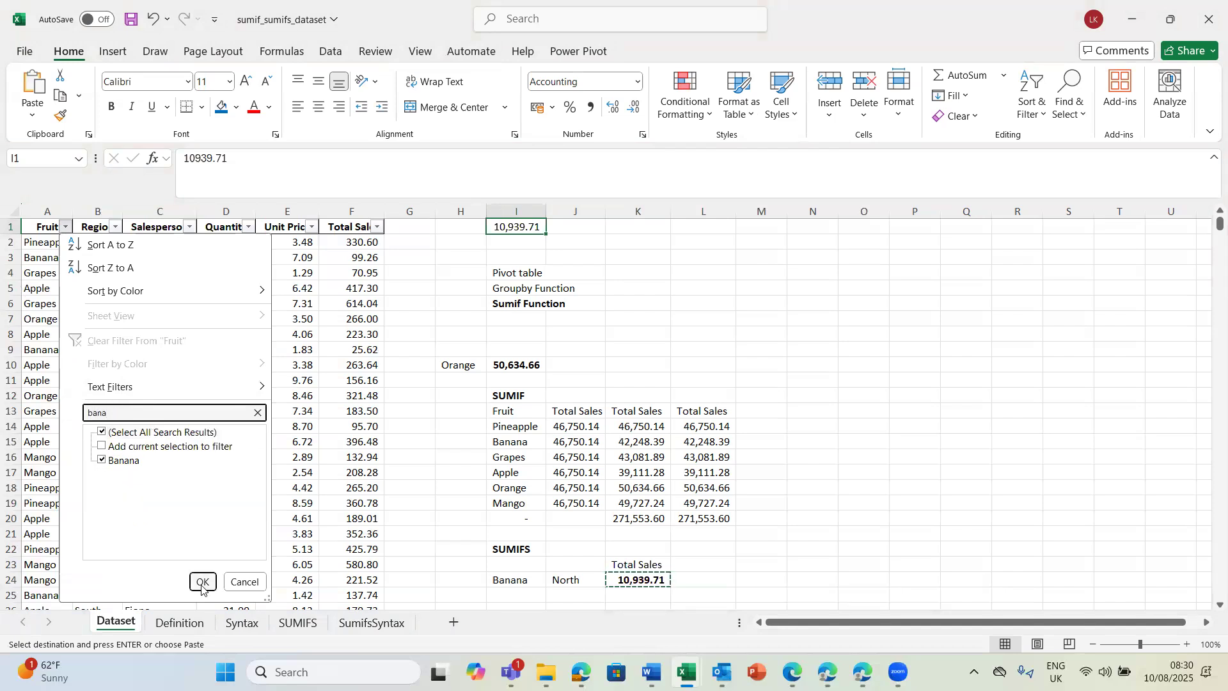
left_click(202, 582)
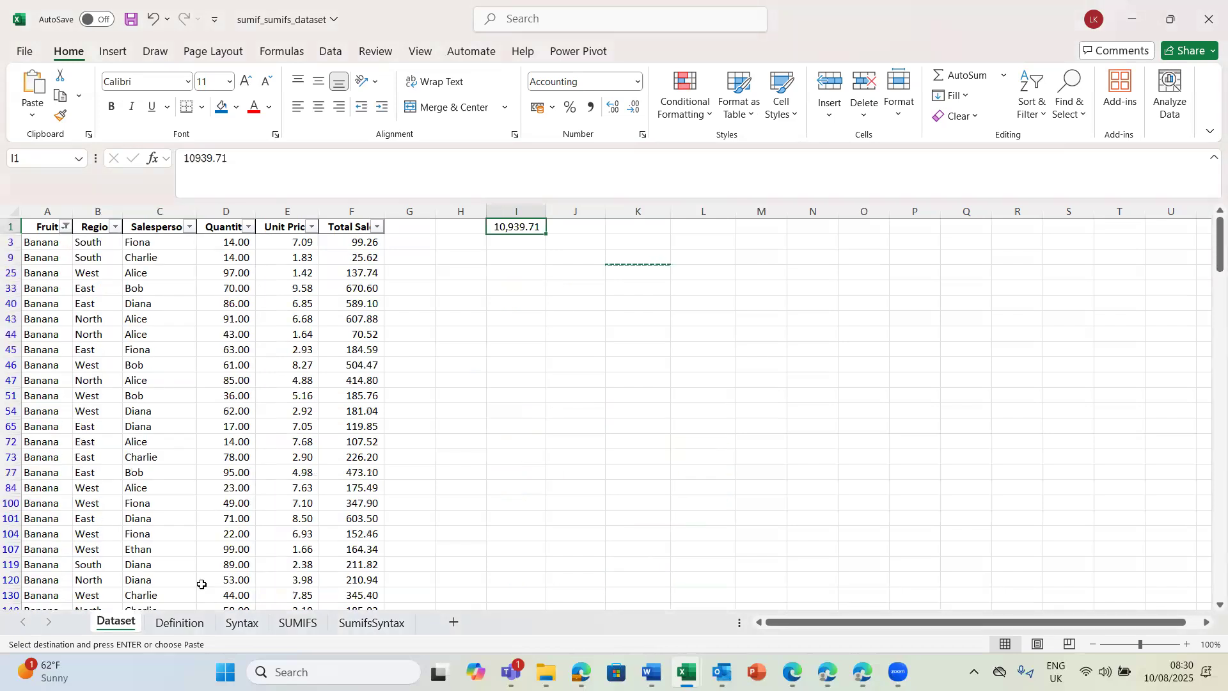
Filter the table's Region column to show only North.
left_click(115, 226)
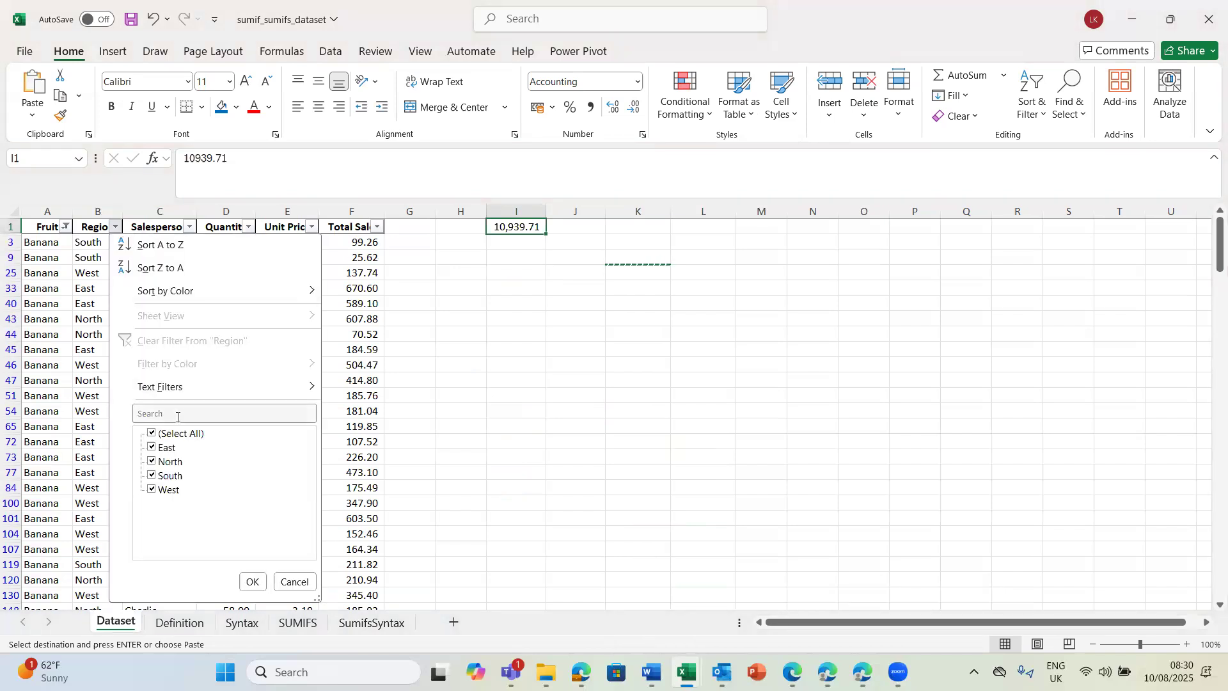
left_click(161, 434)
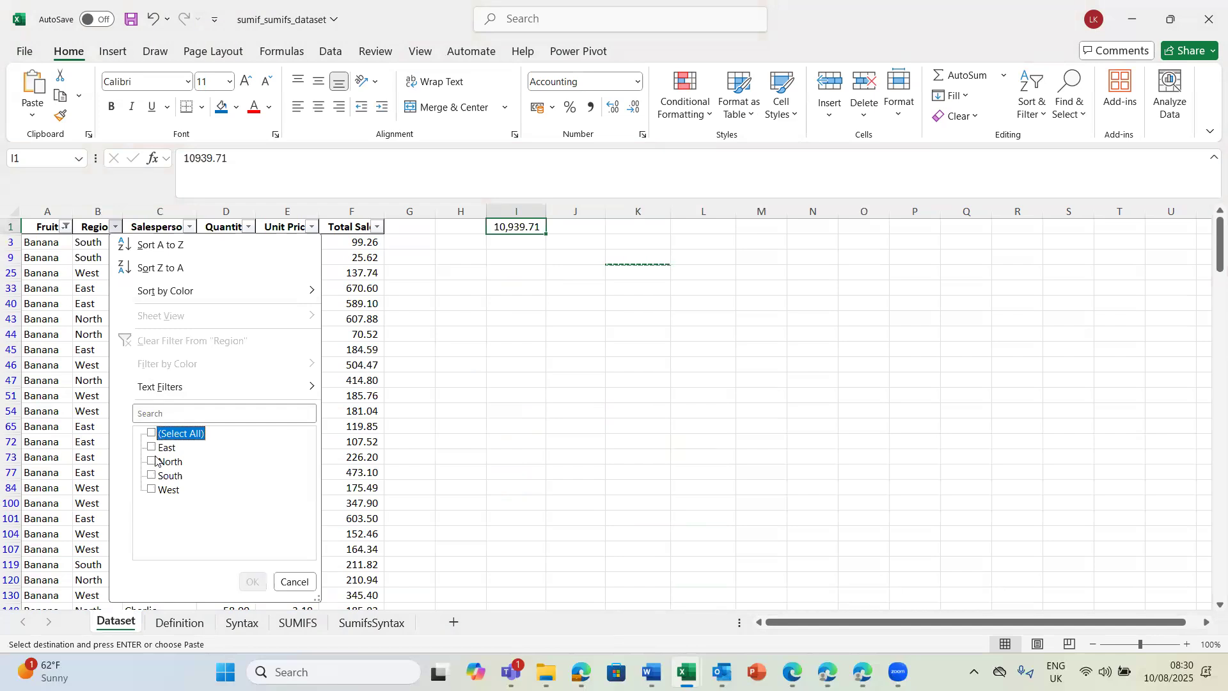
left_click(153, 462)
left_click(252, 578)
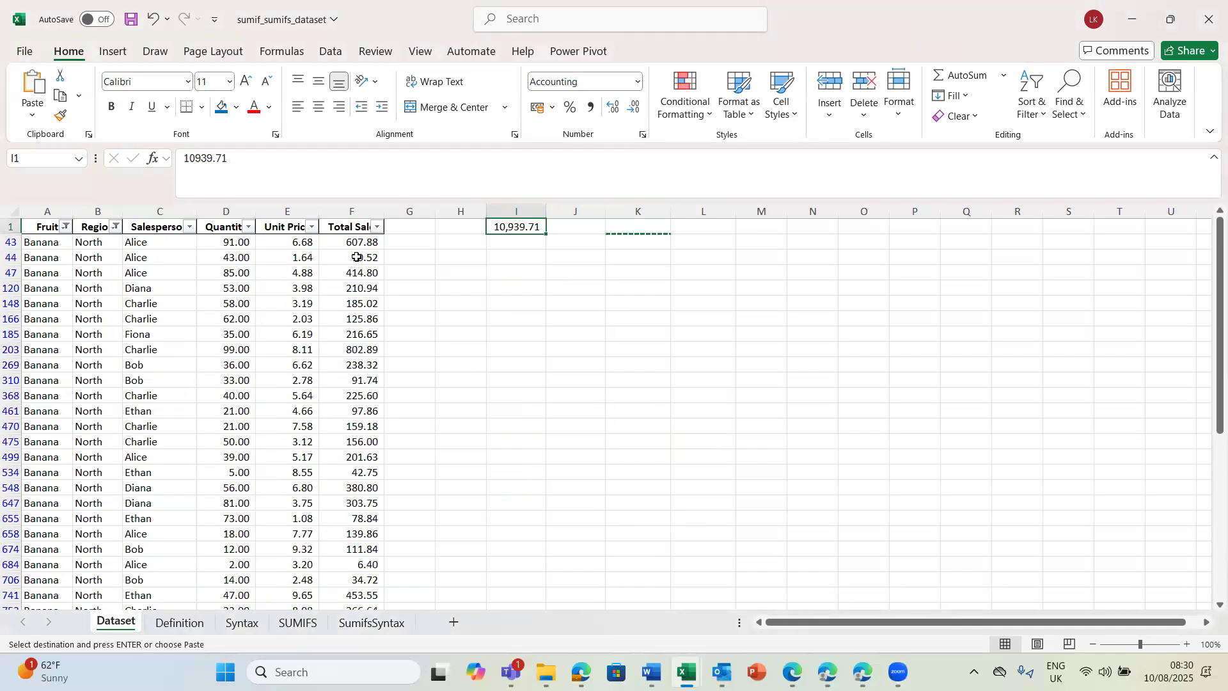
Select all the filtered Total Sale values from F43 down to row 990 and compare their sum with the value in I1.
left_click(357, 248)
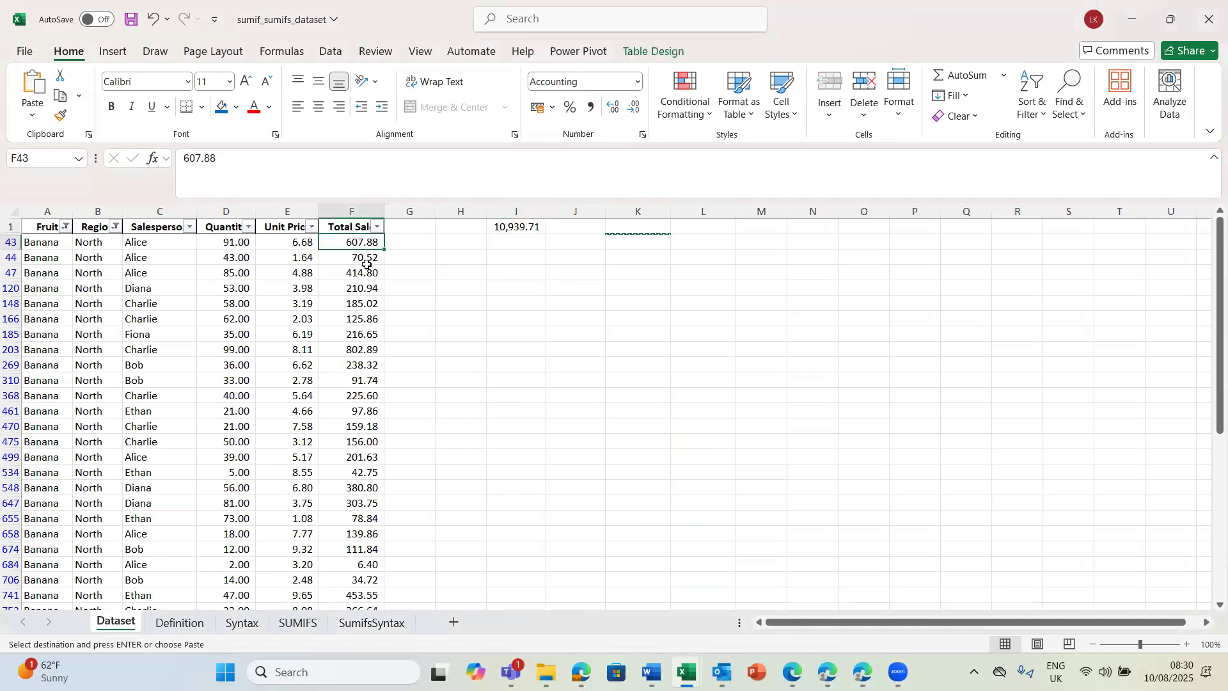
left_click(360, 271)
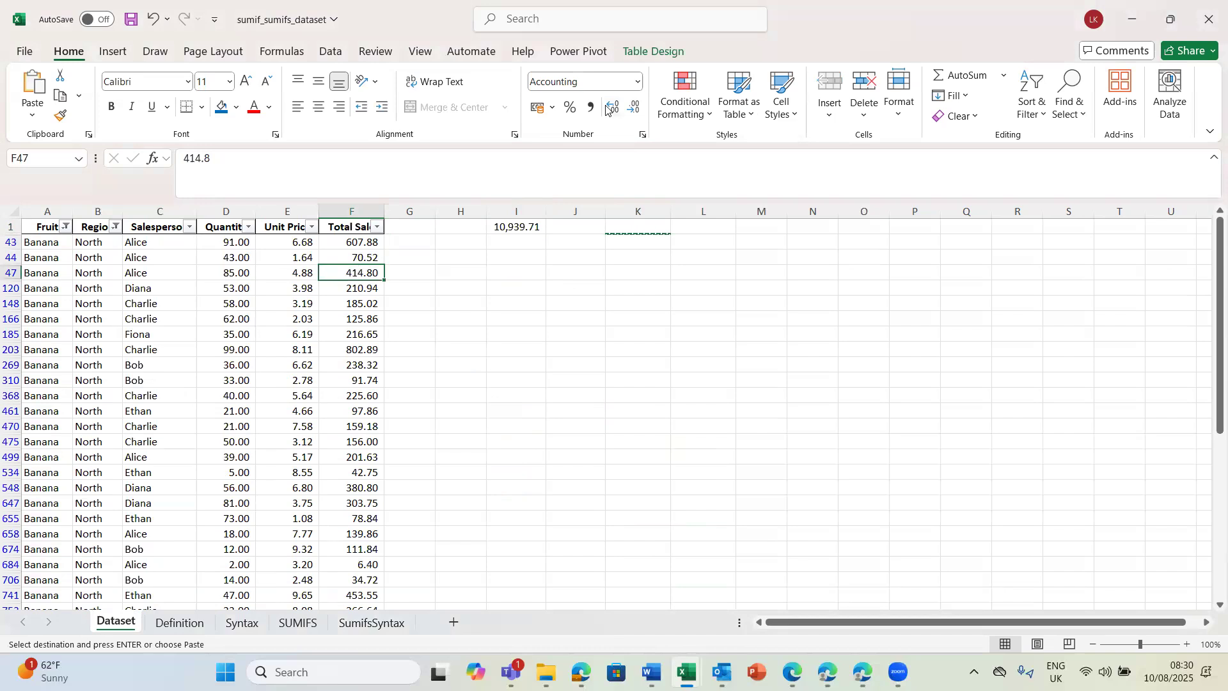
left_click(360, 242)
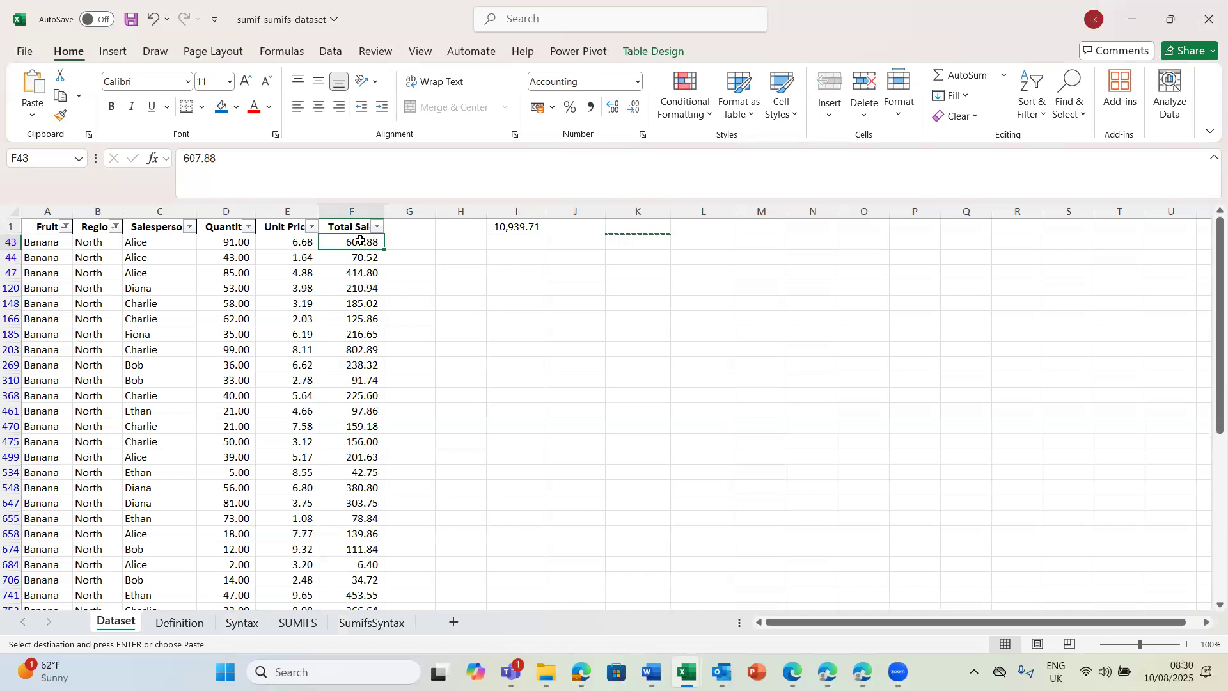
key("shift+Down")
key("shift+Down")
key("shift+Down")
key("shift+Down")
key("shift+Down")
key("shift+Down")
key("shift+Down")
key("shift+Down")
key("shift+Down")
key("shift+Down")
key("shift+Down")
key("shift+Down")
key("shift+Down")
key("shift+Down")
key("shift+Down")
key("shift+Down")
key("shift+Down")
key("shift+Down")
key("shift+Down")
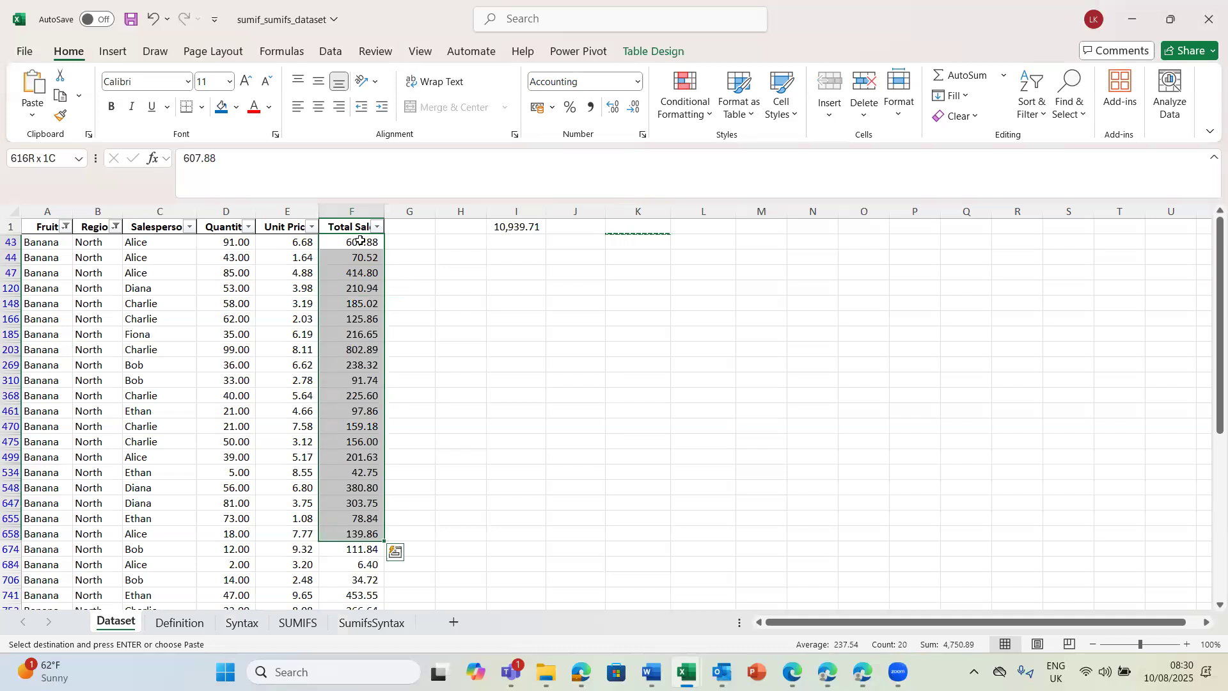
key("shift+Down")
key("shift+Down")
key("shift+Down")
key("shift+Down")
key("shift+Down")
key("shift+Down")
key("shift+Down")
key("shift+Down")
key("shift+Down")
key("shift+Down")
key("shift+Down")
key("shift+Down")
key("shift+Down")
key("shift+Down")
key("shift+Down")
key("shift+Down")
key("shift+Down")
key("shift+Down")
key("shift+Down")
key("shift+Down")
scroll(360, 240, "down", 1)
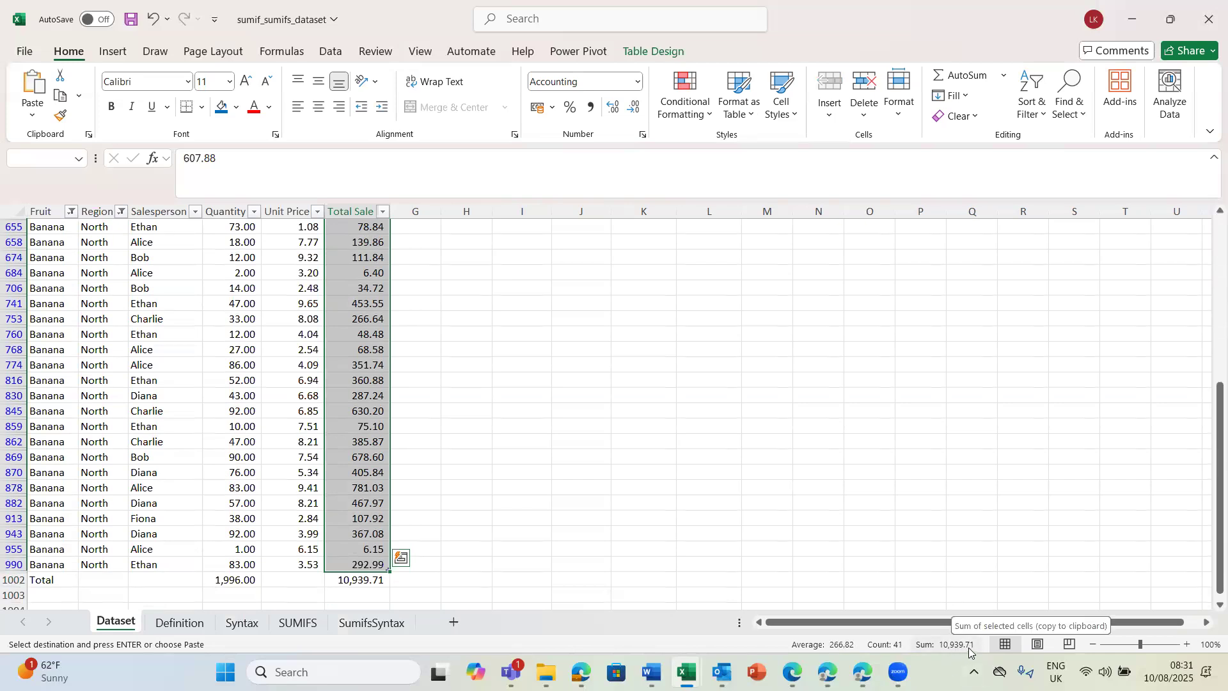
left_click(1210, 238)
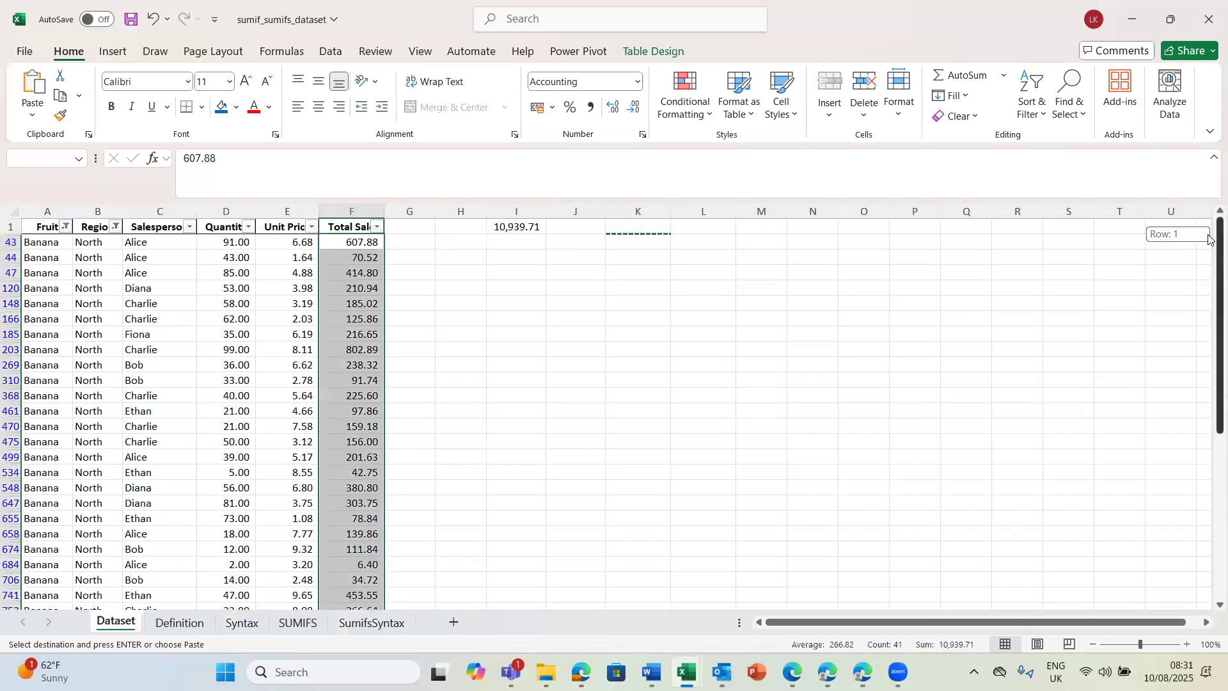
left_click(513, 226)
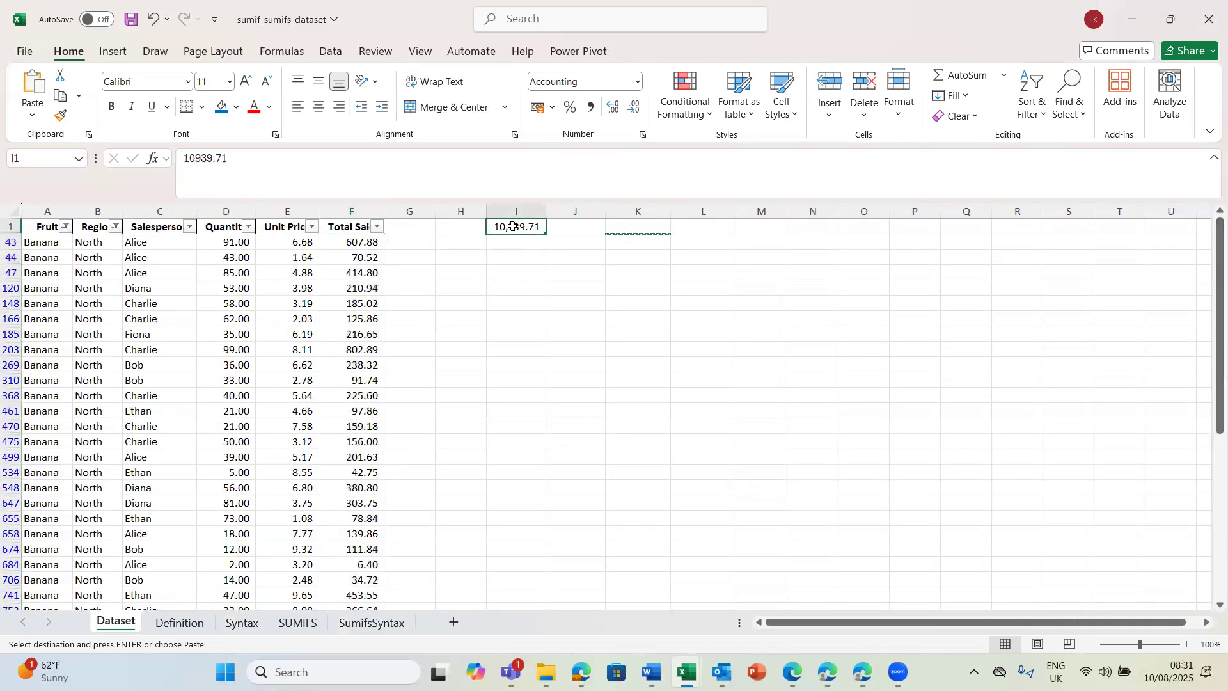
Clear the filters from the Fruit and Region columns.
left_click(66, 226)
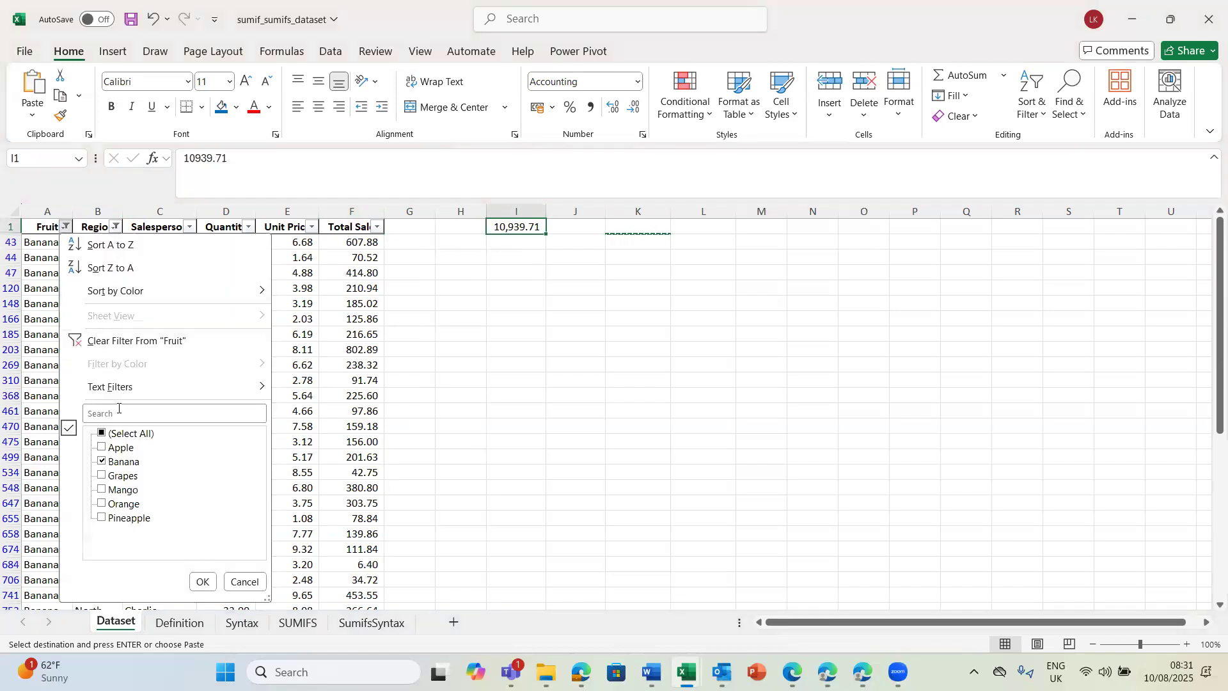
left_click(108, 341)
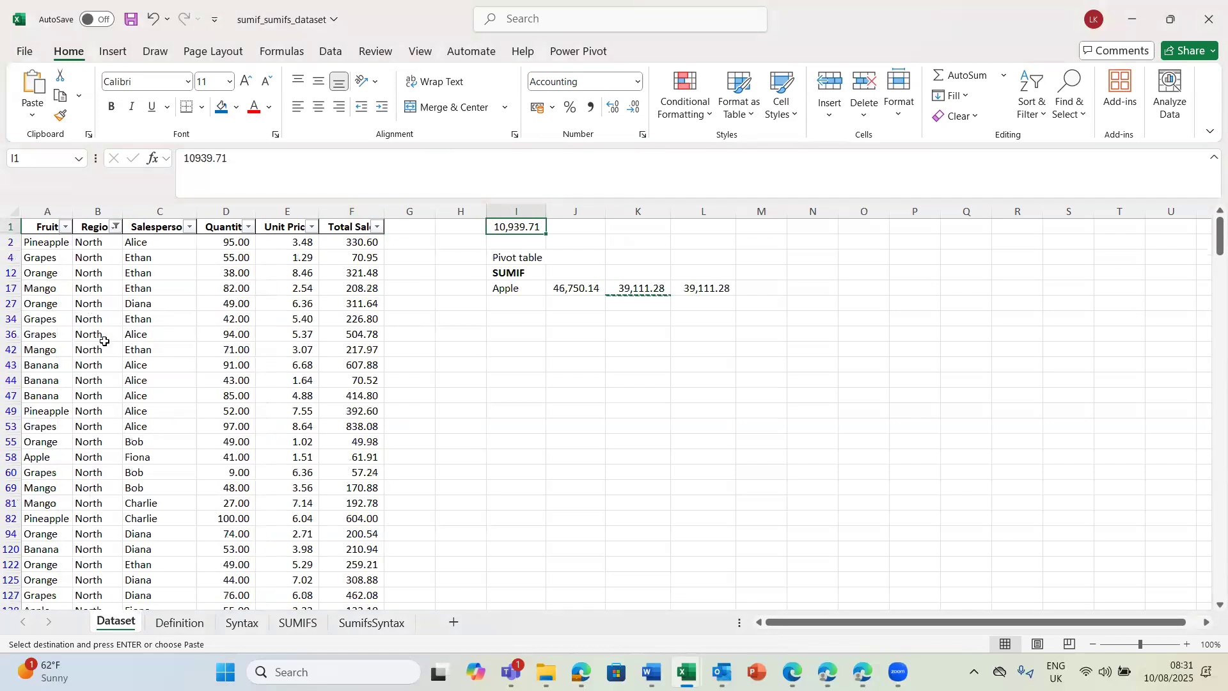
left_click(117, 227)
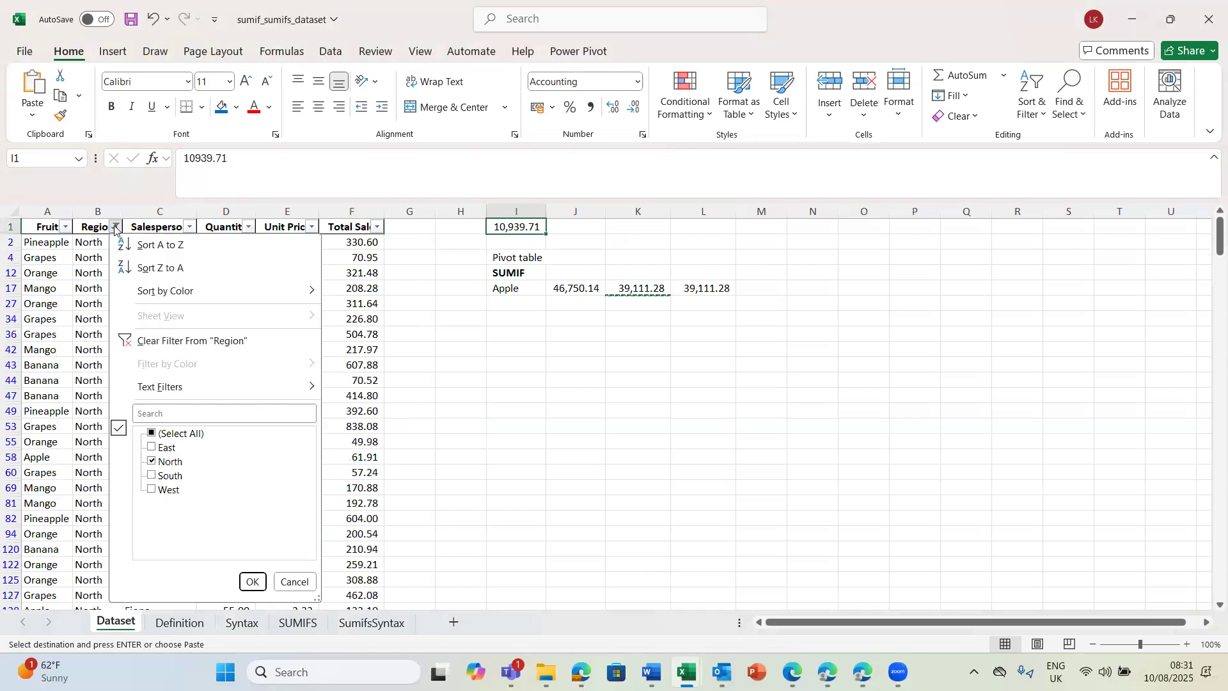
left_click(141, 343)
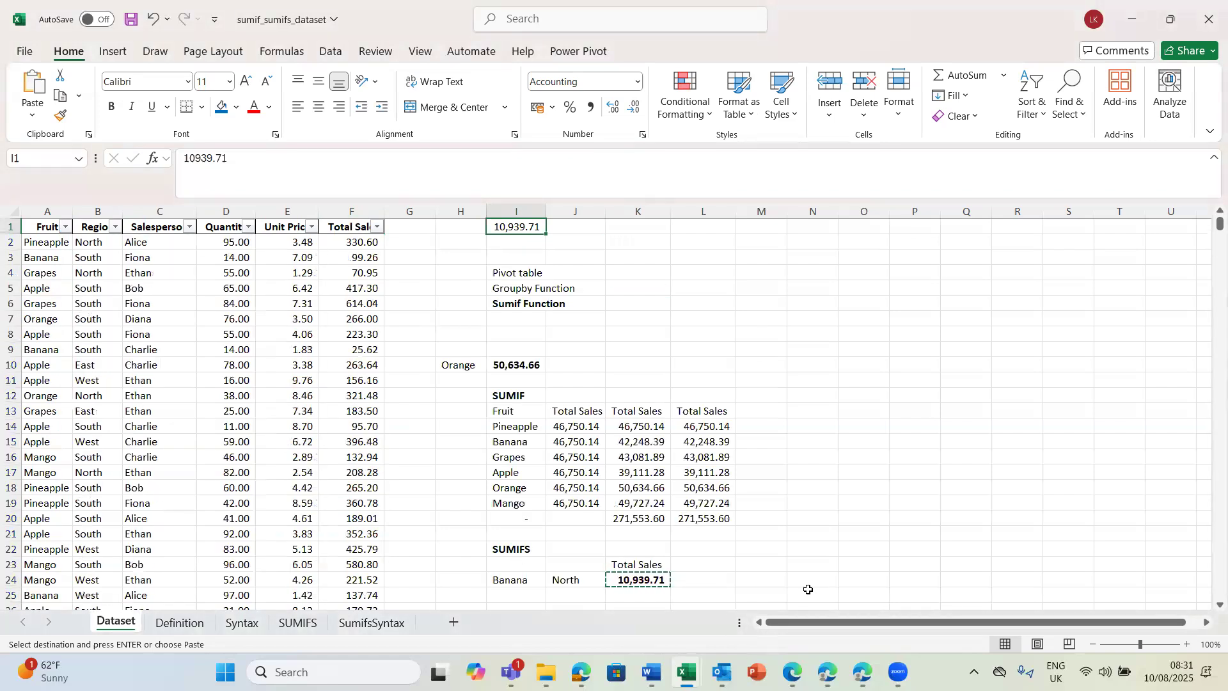
Review the SUMIFS formula in K24 without changing it.
scroll(1207, 613, "down", 2)
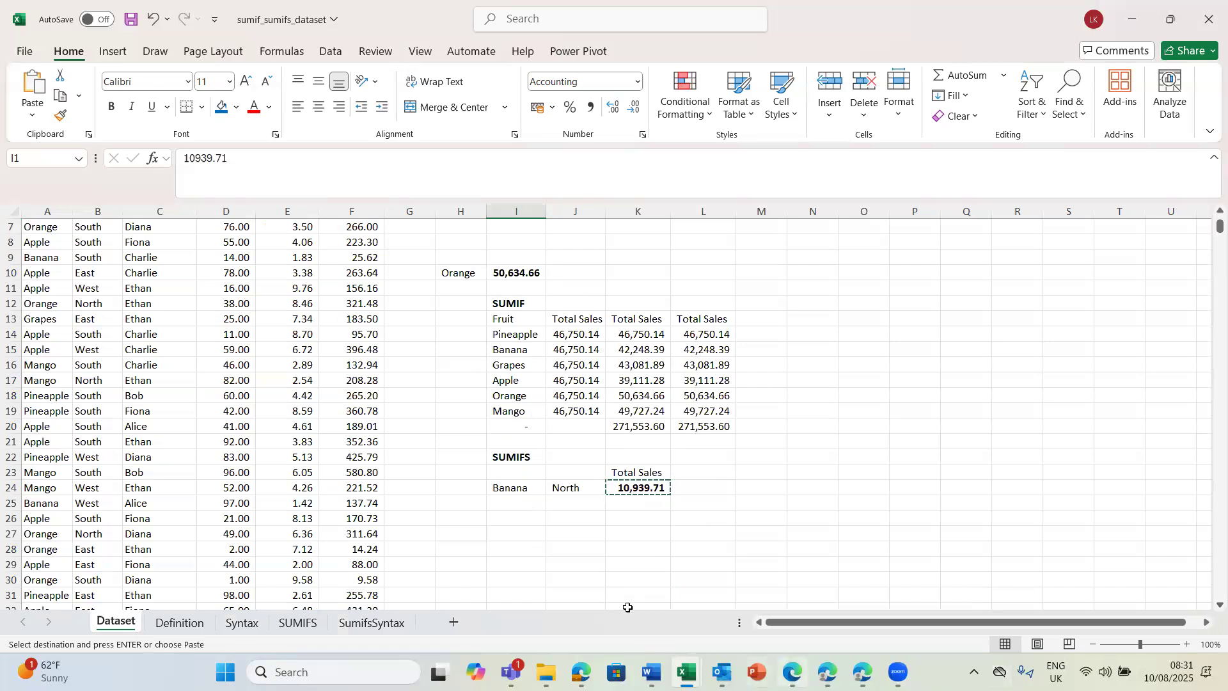
double_click(632, 488)
key("Return")
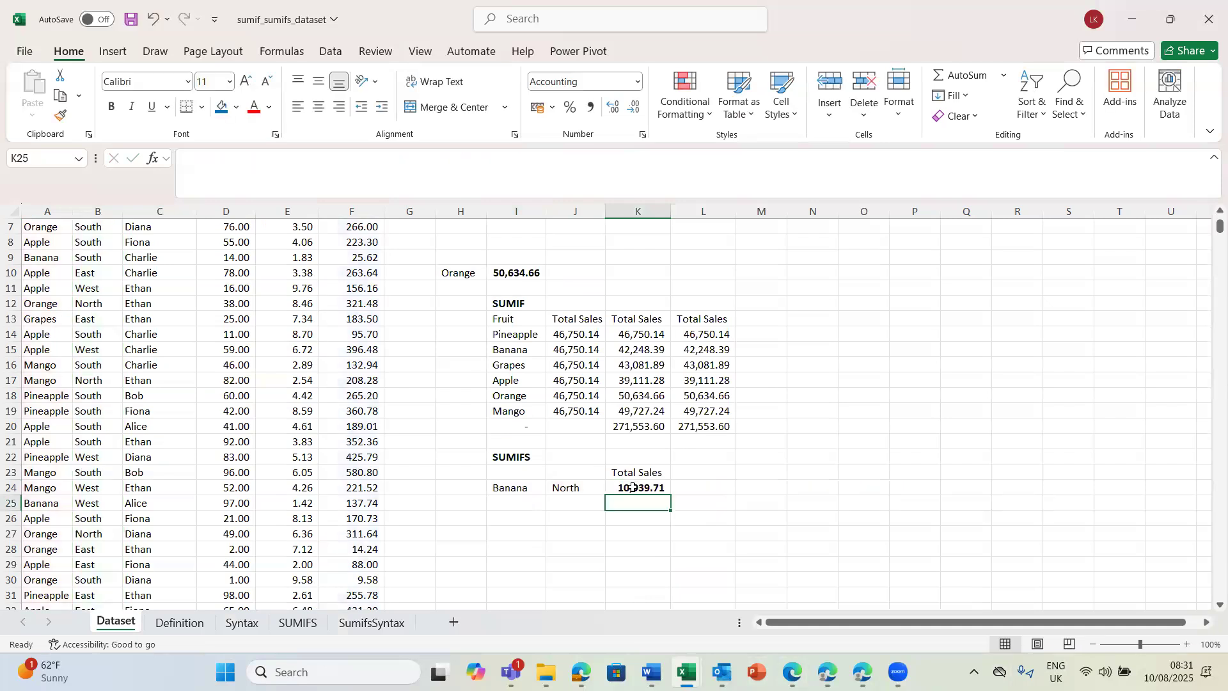
Add a second Total Sales heading in L23 by referencing the heading in K23.
left_click(502, 530)
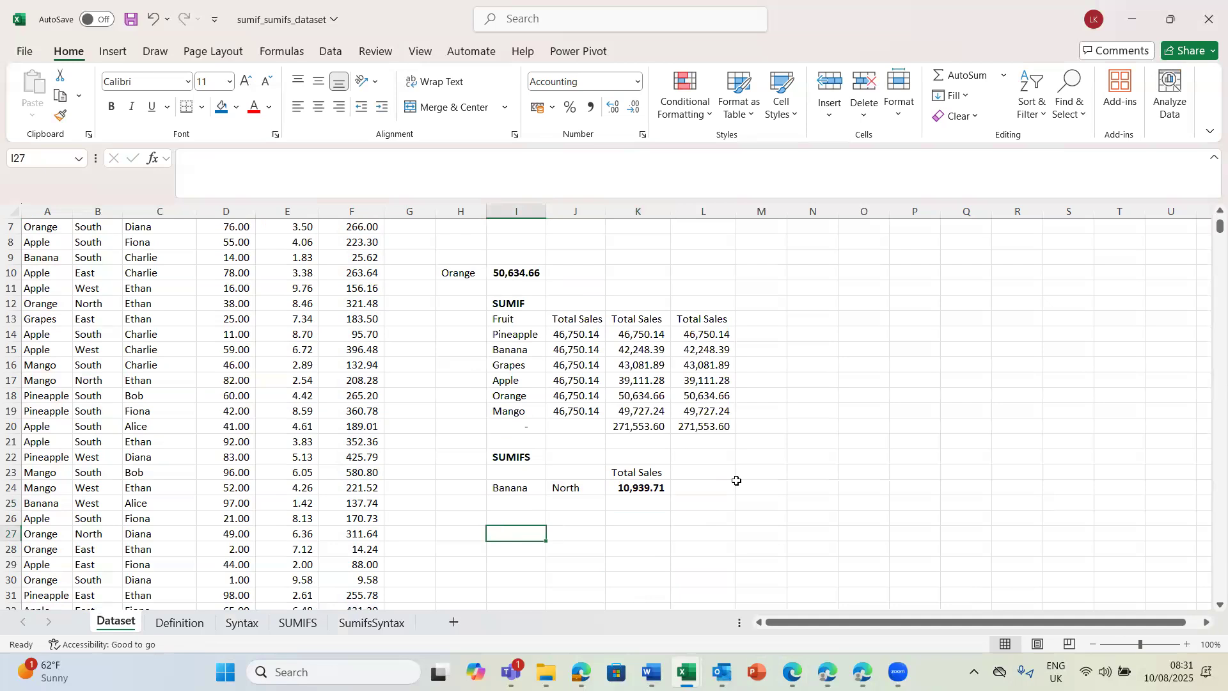
left_click(722, 474)
type("T")
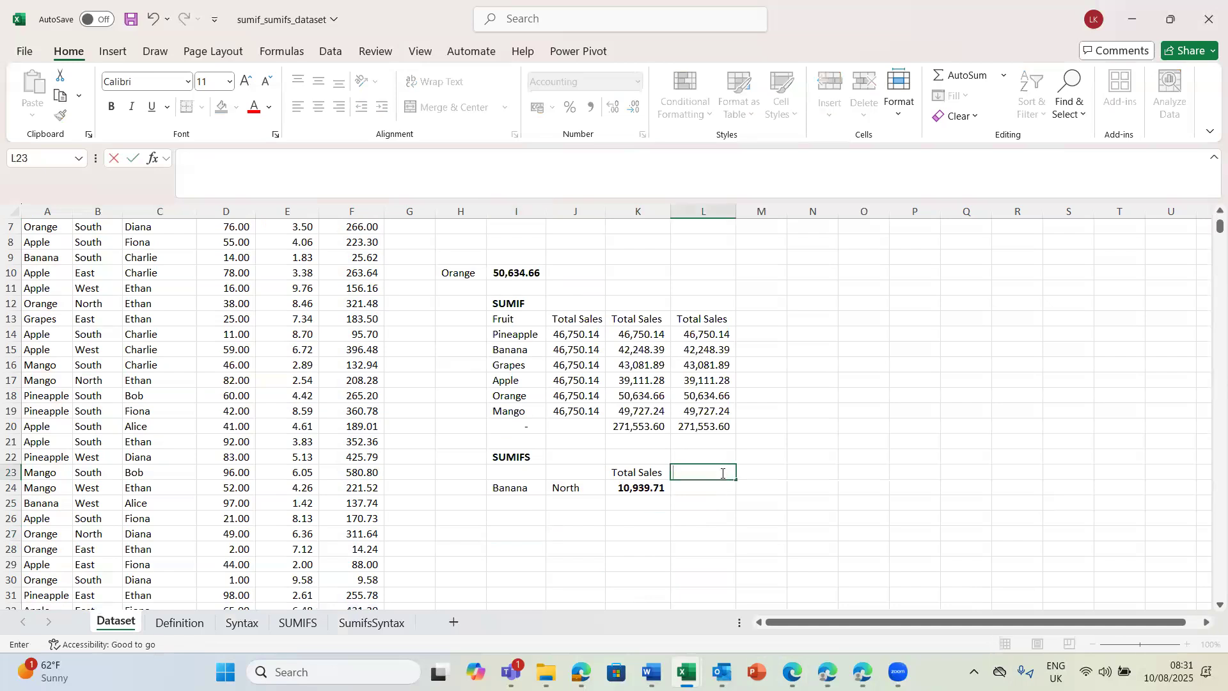
type("=")
left_click(636, 474)
key("Return")
Set up new SUMIFS criteria by linking I26 to Mango in A23 and J26 to South in B18.
left_click(505, 523)
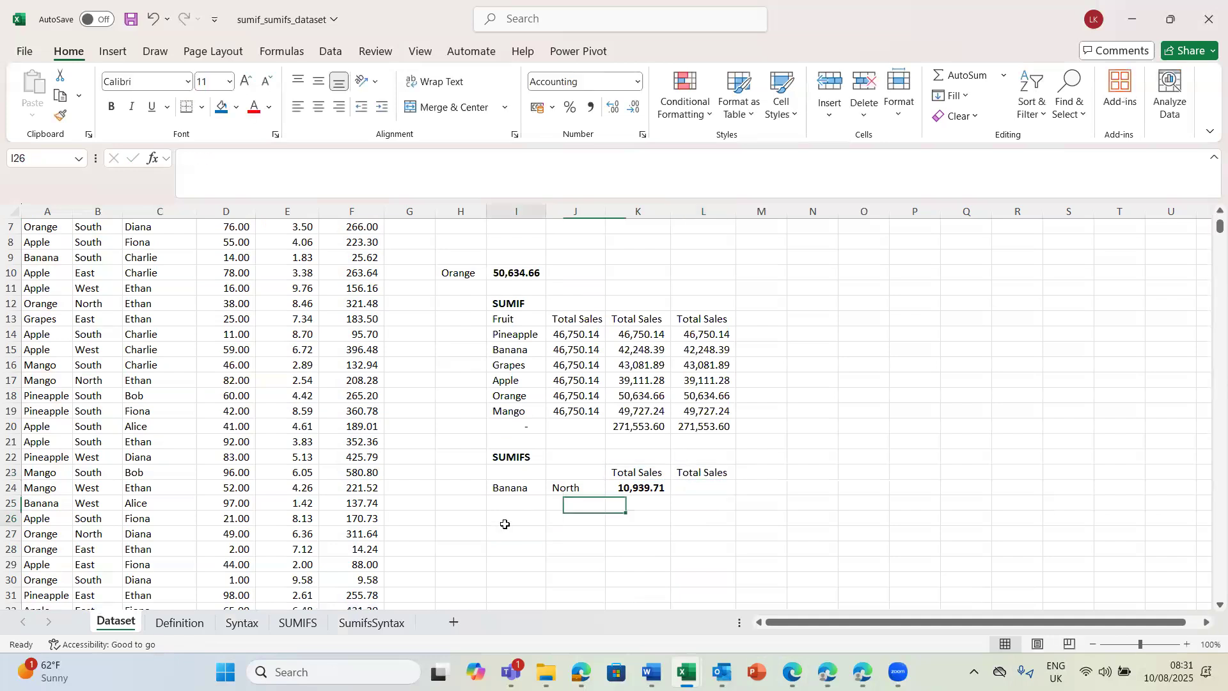
type("=")
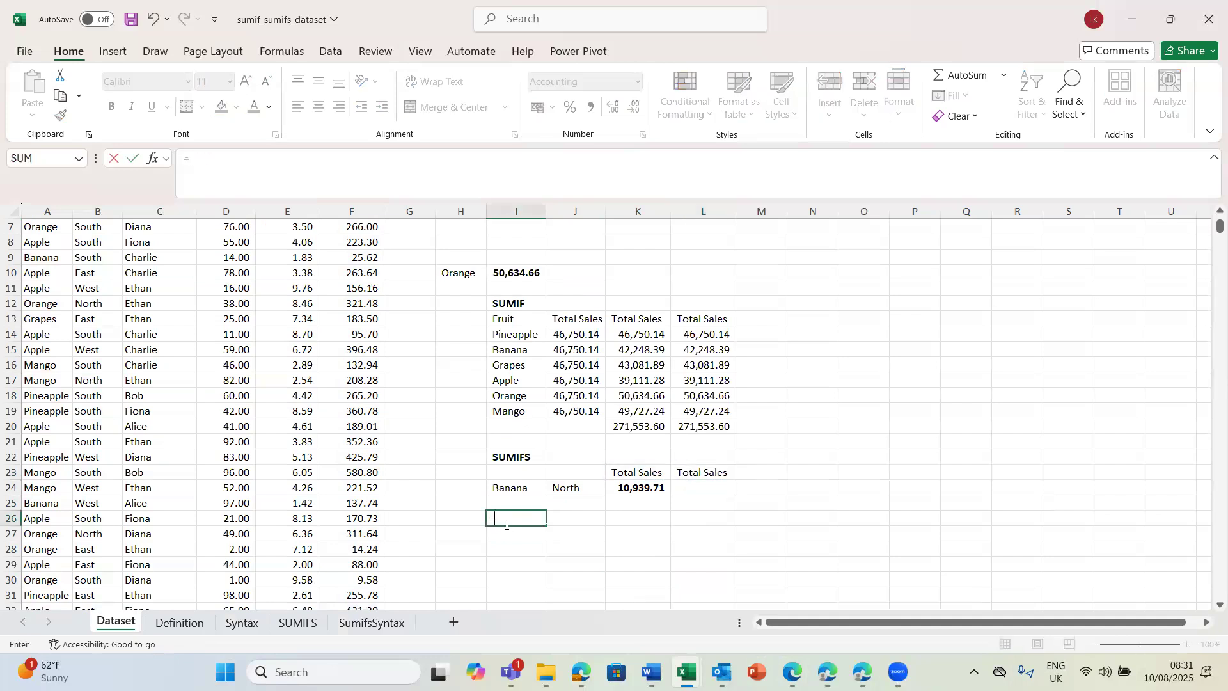
left_click(39, 473)
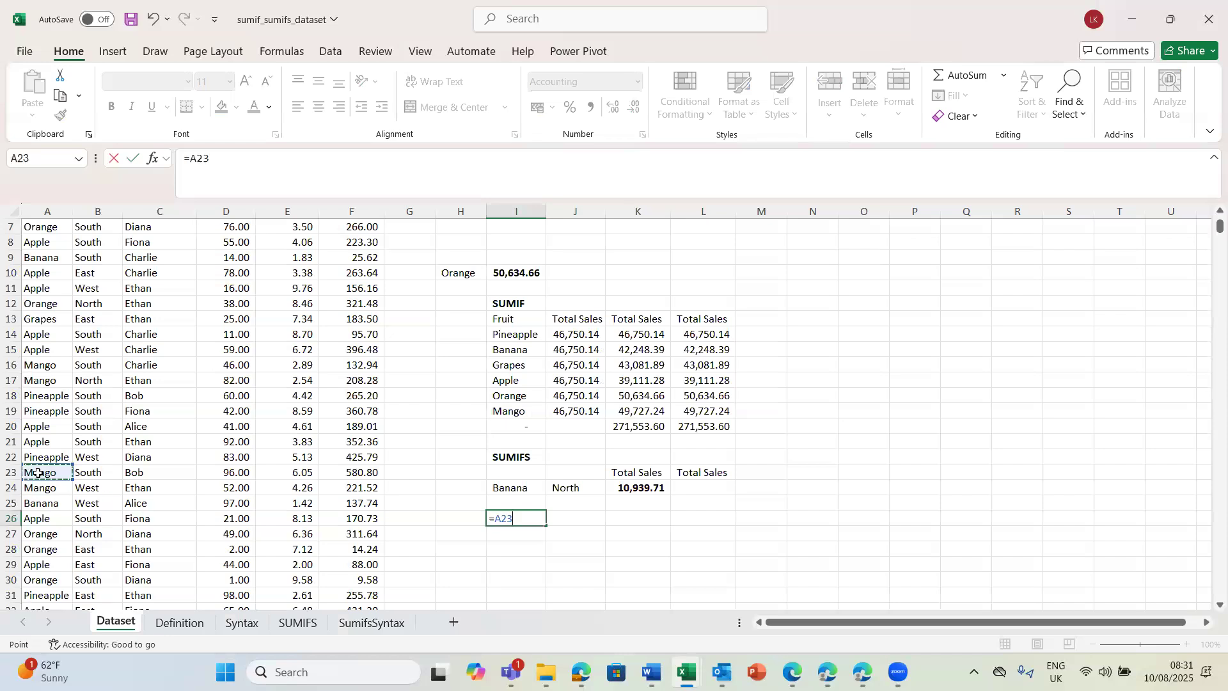
key("Tab")
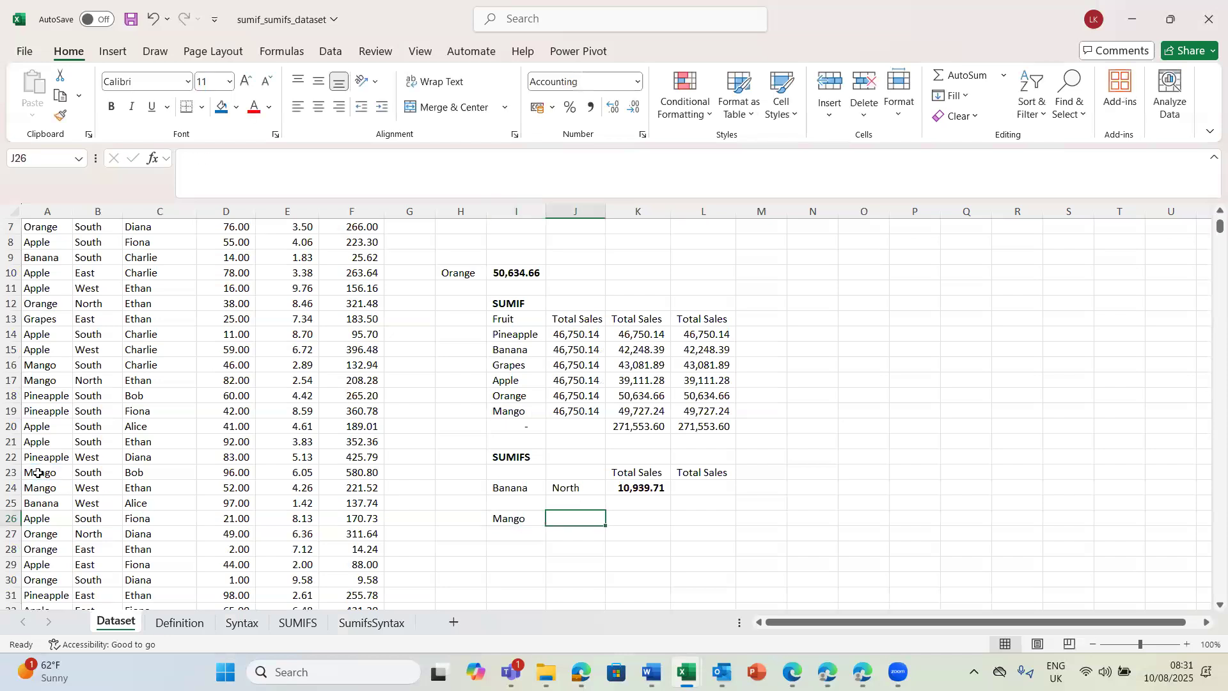
type("=")
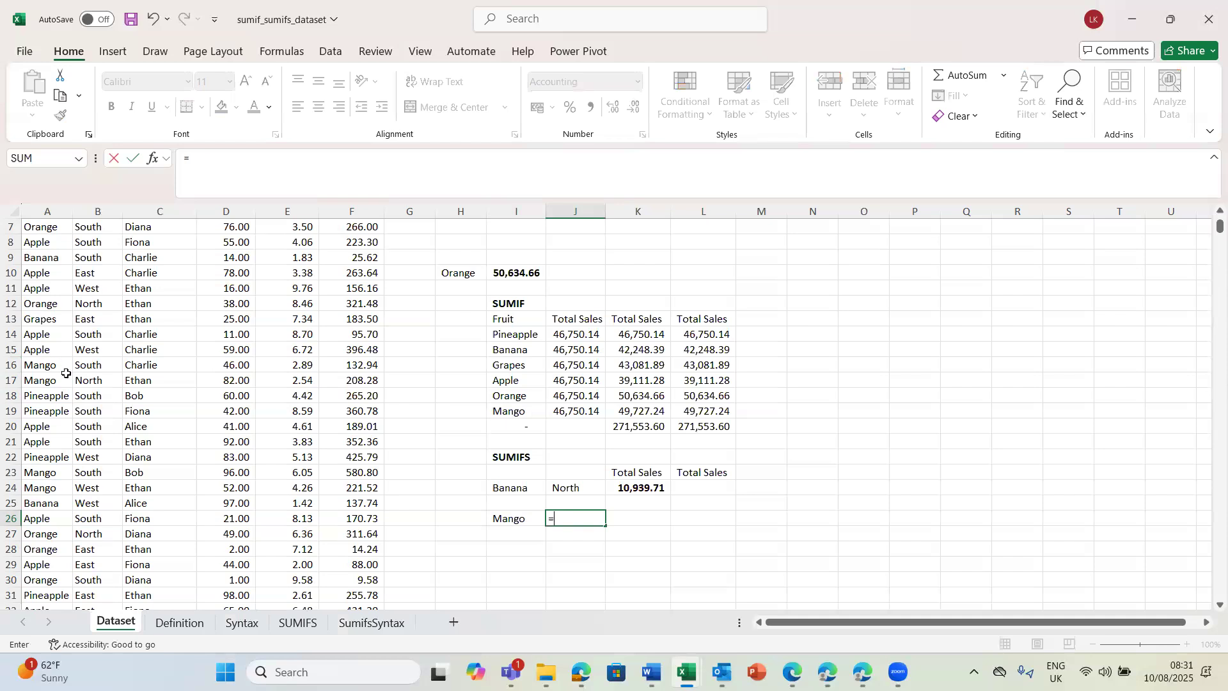
left_click(83, 399)
key("Return")
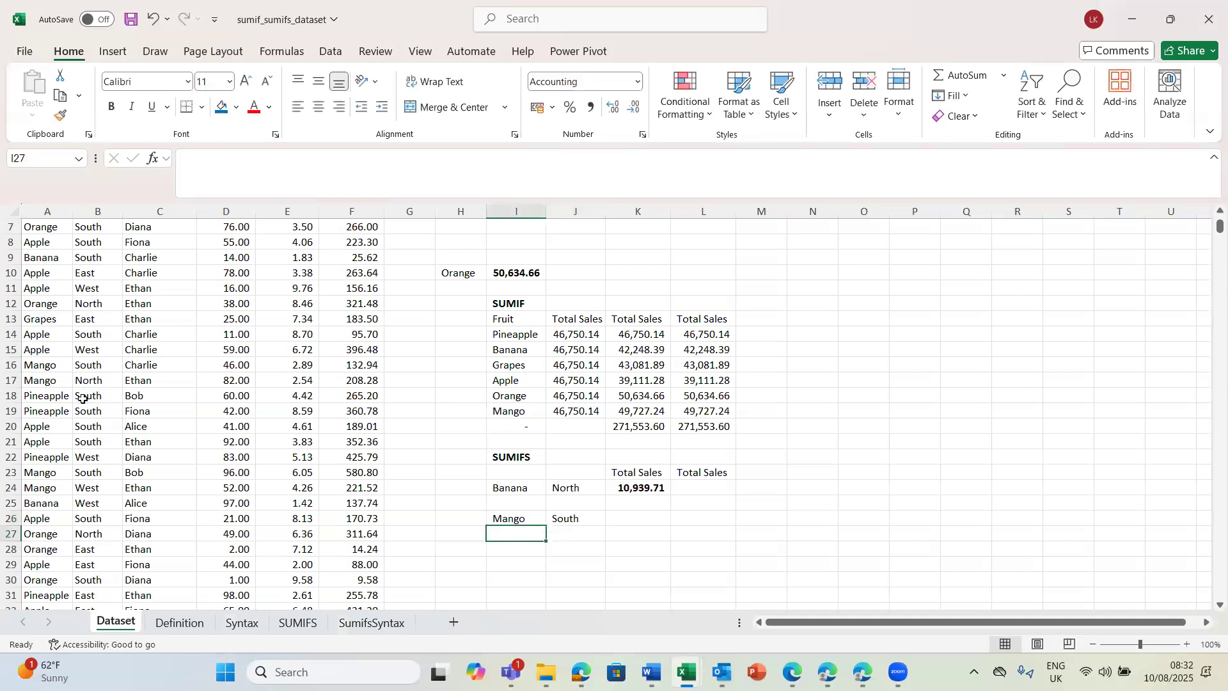
Add a salesperson criterion in K26 by linking it to the salesperson in C26.
left_click(637, 518)
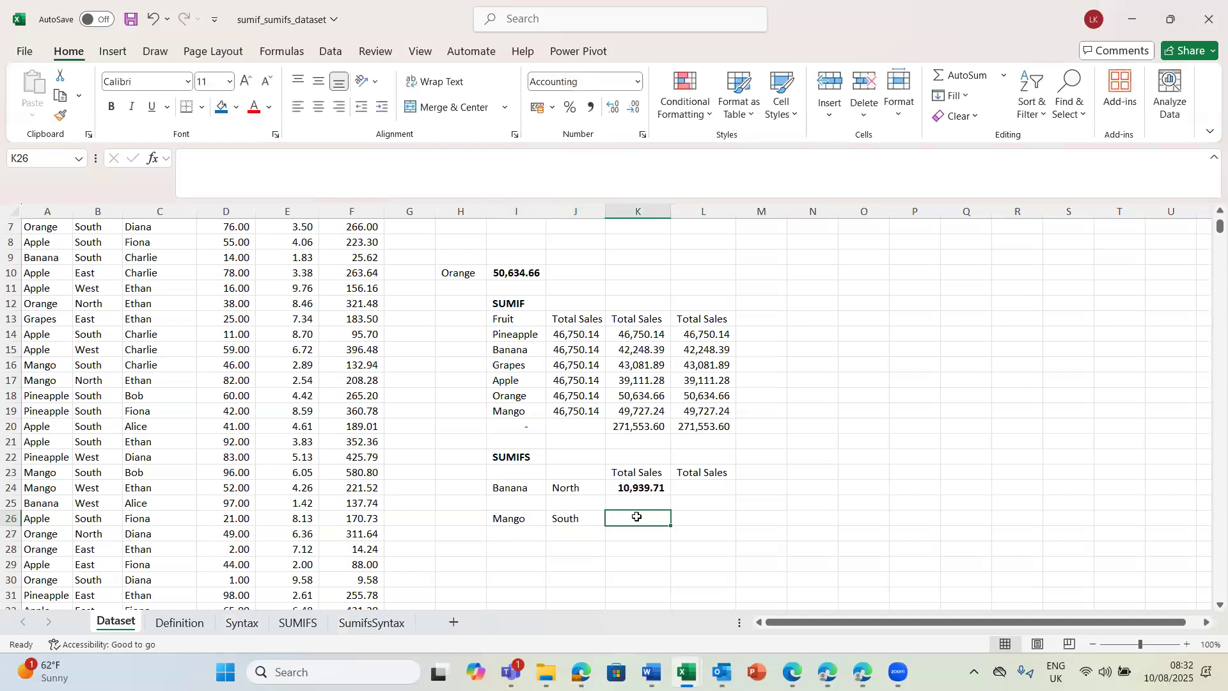
type("=")
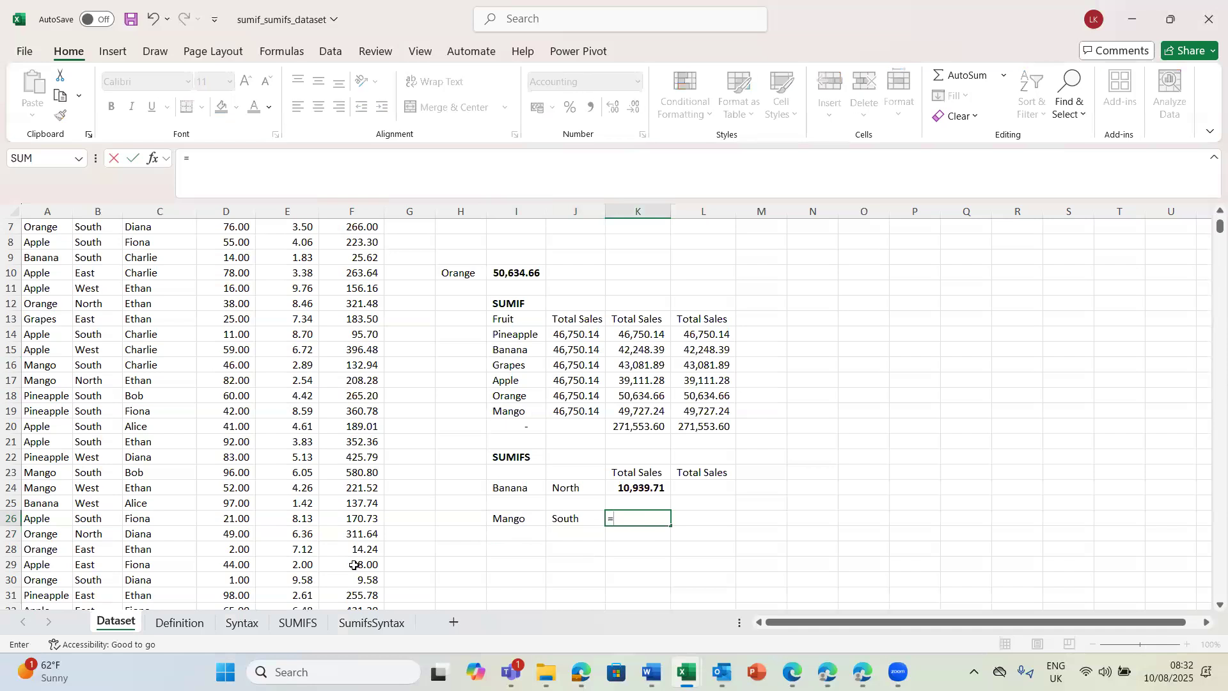
left_click(154, 516)
key("Return")
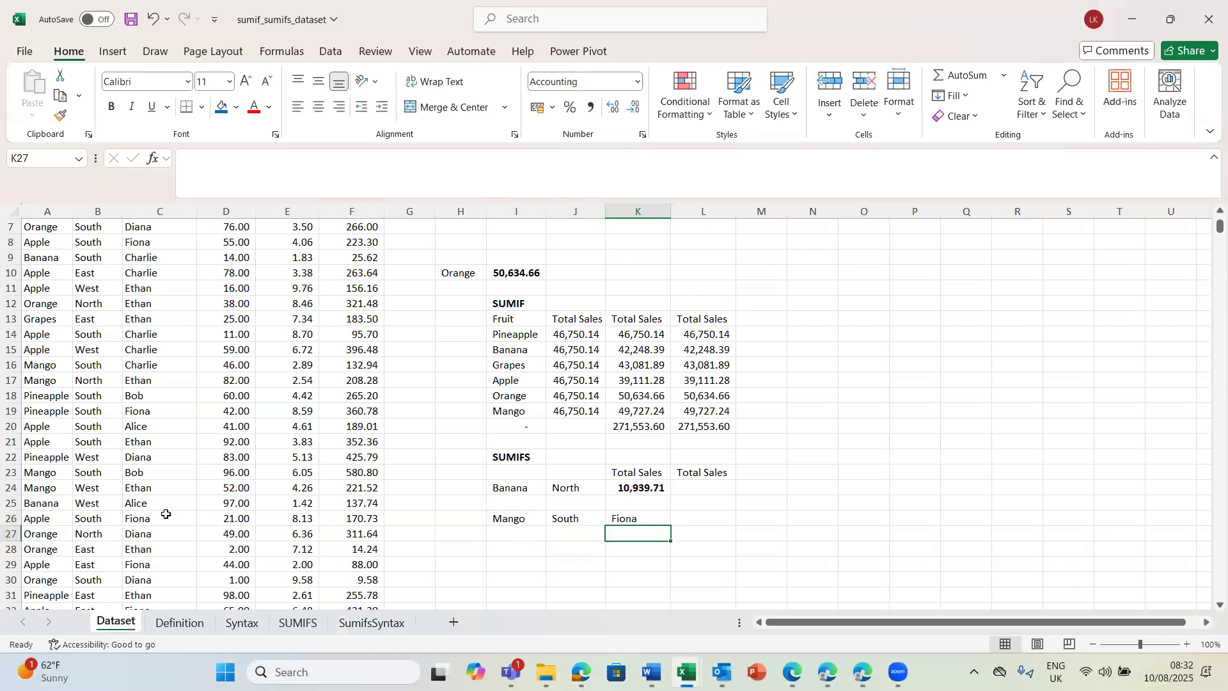
left_click(687, 517)
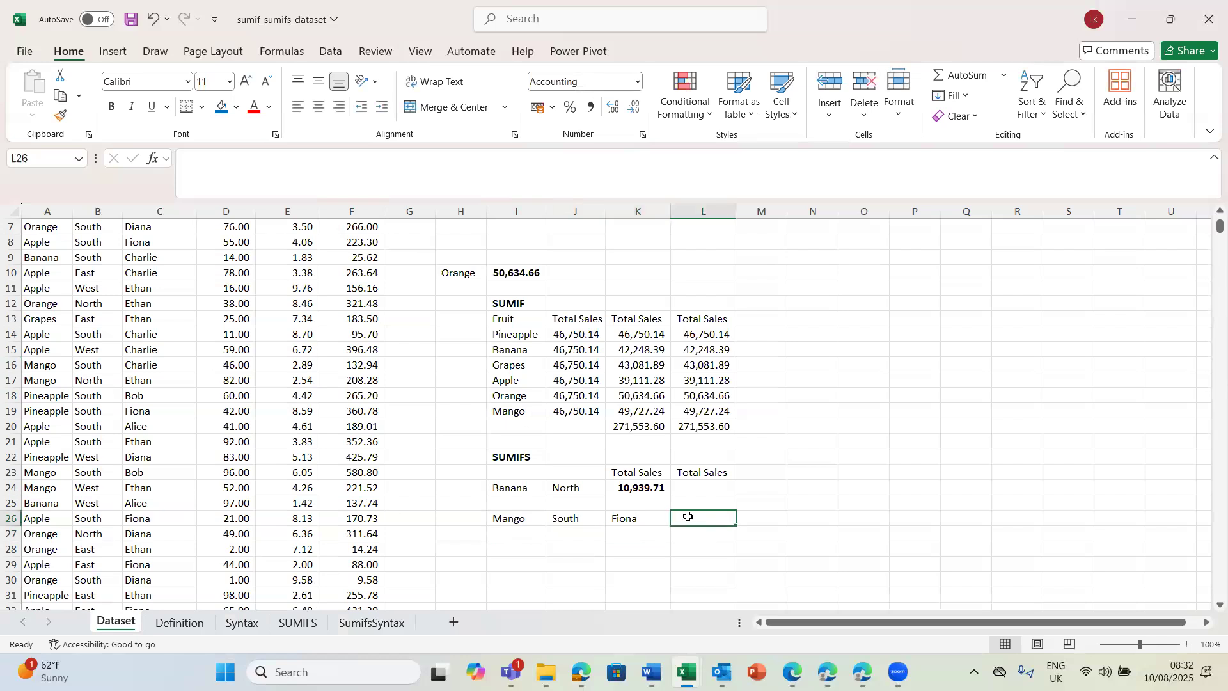
type("=")
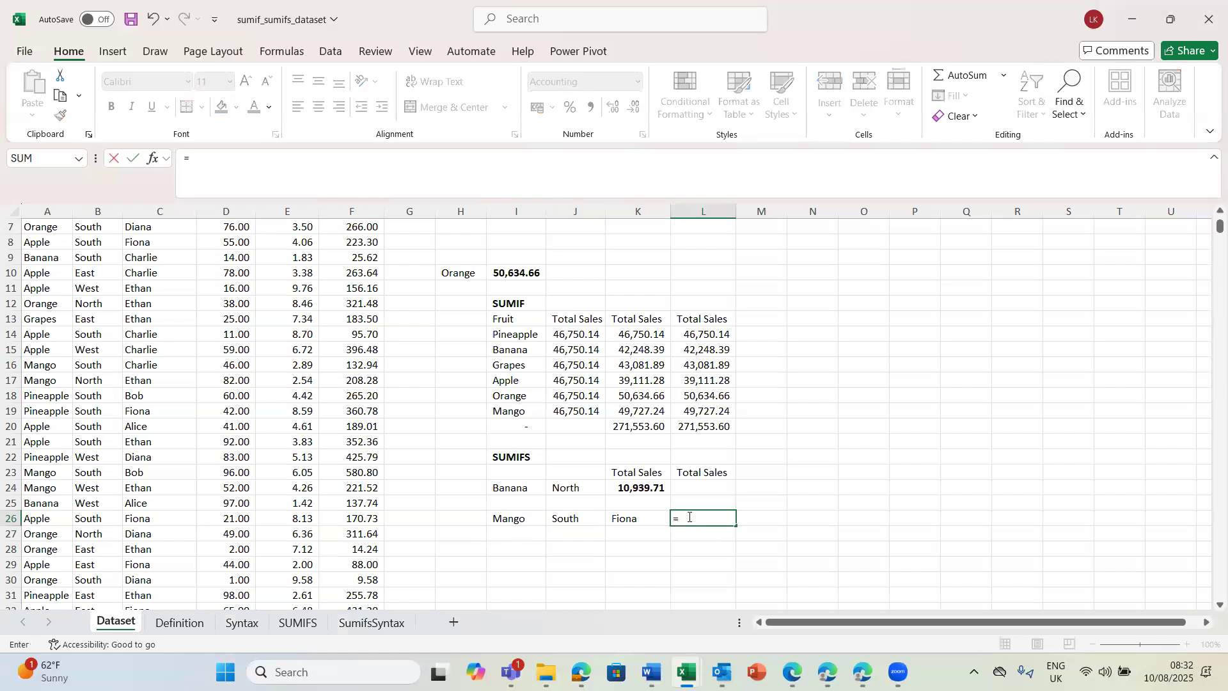
key("Escape")
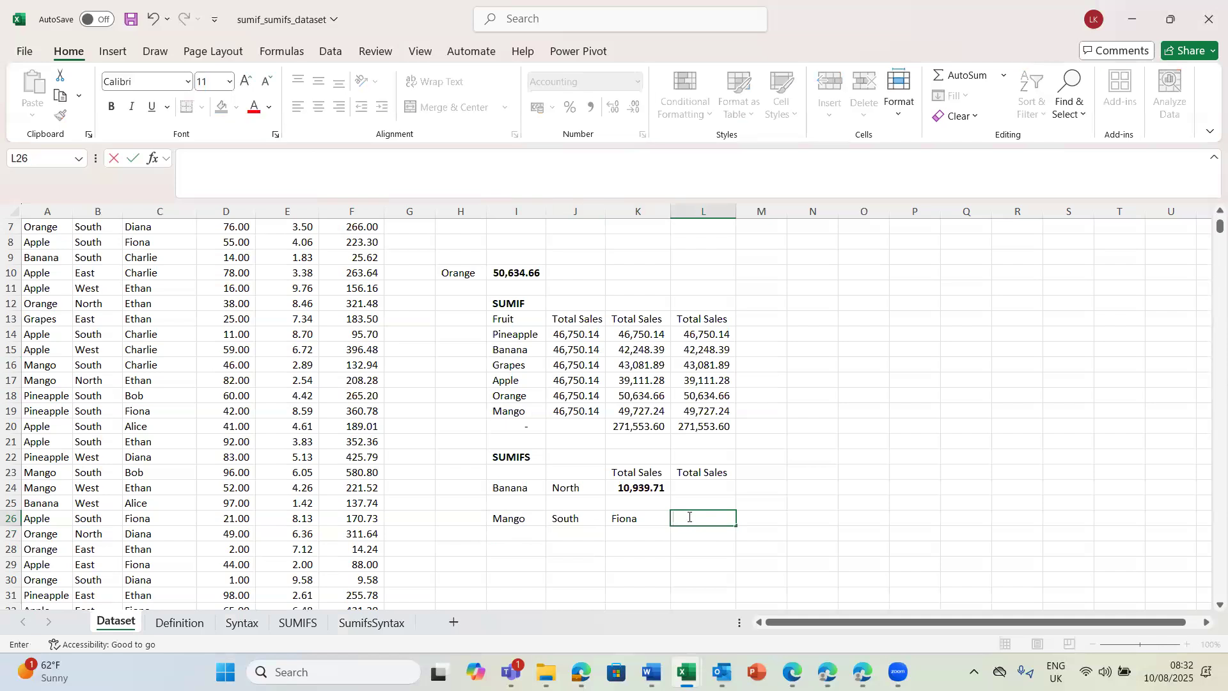
left_click(619, 555)
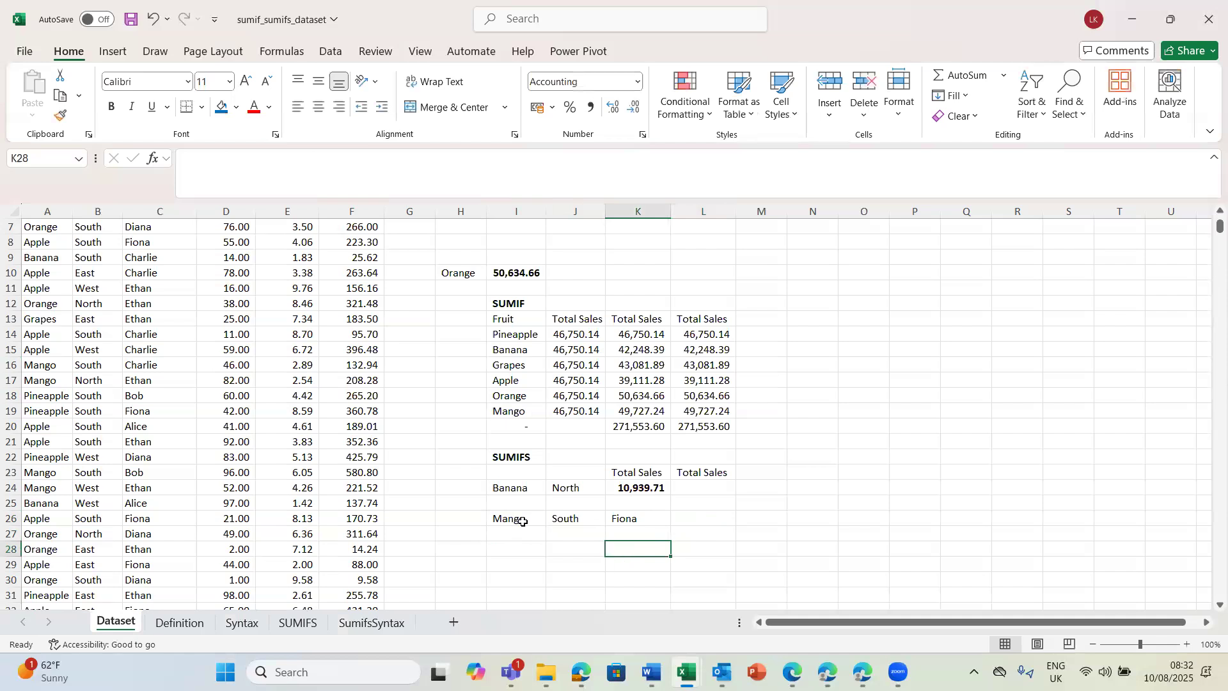
left_click(493, 490)
left_click(555, 489)
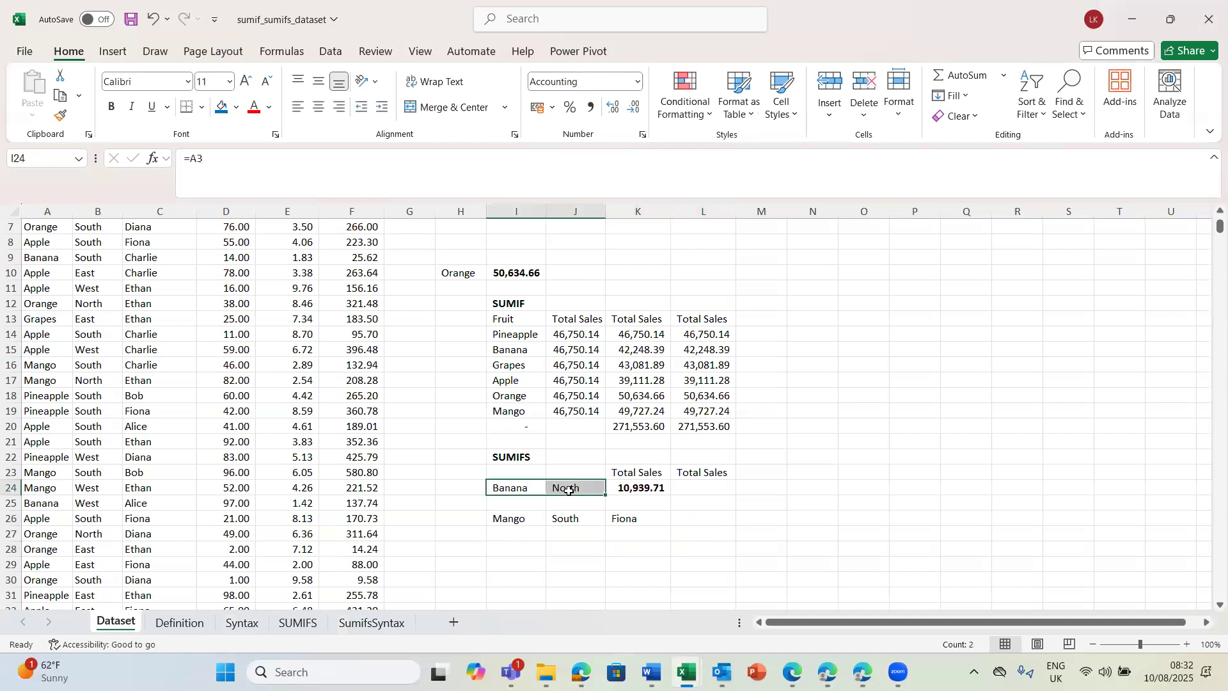
left_click(511, 520)
left_click(577, 532)
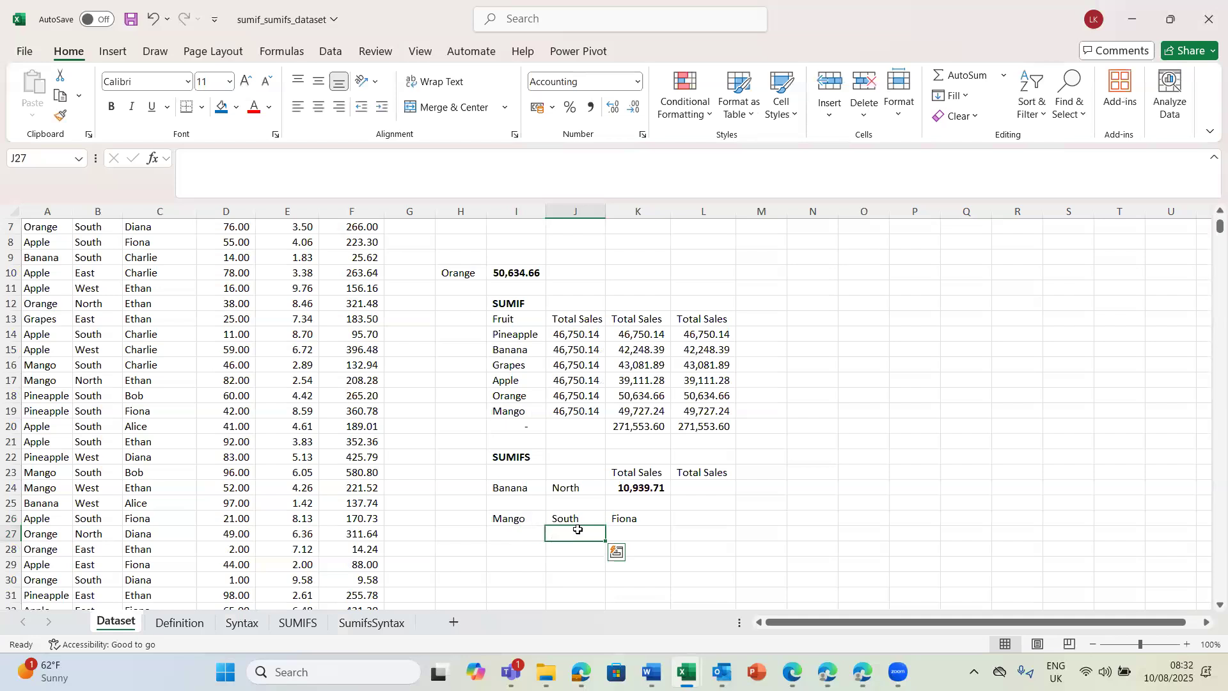
Start a SUMIFS formula in L26 with the table's Total Sale column as the sum range.
left_click(695, 518)
type("=")
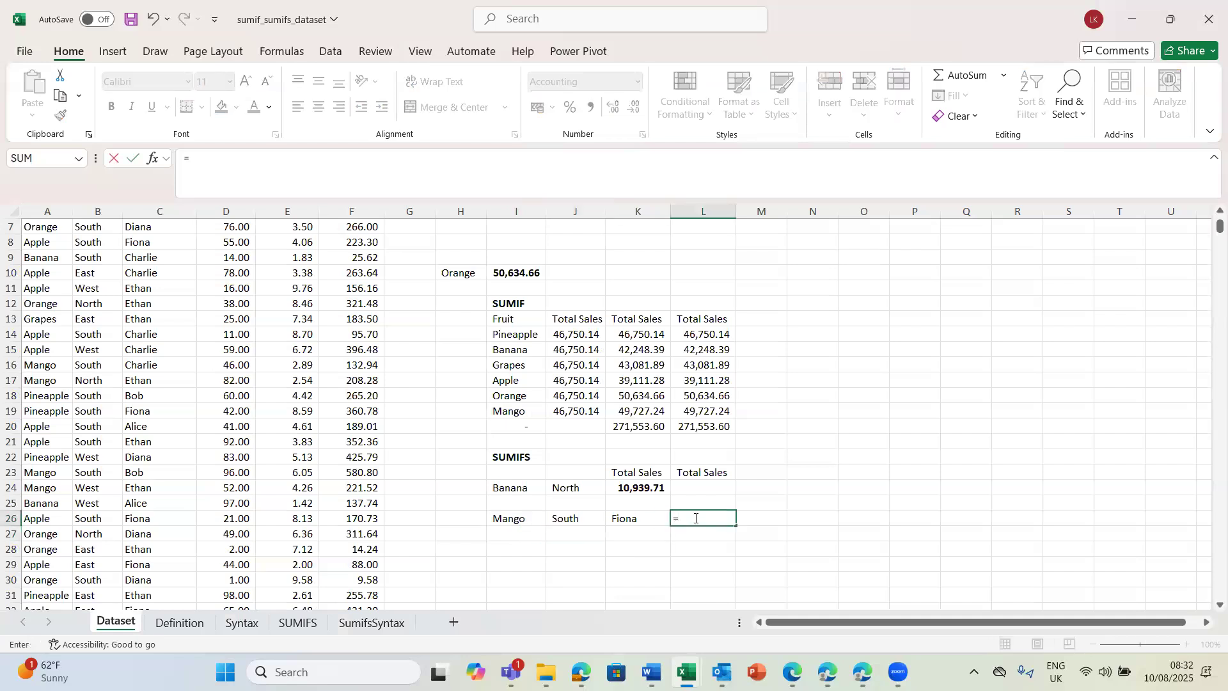
type("sumi")
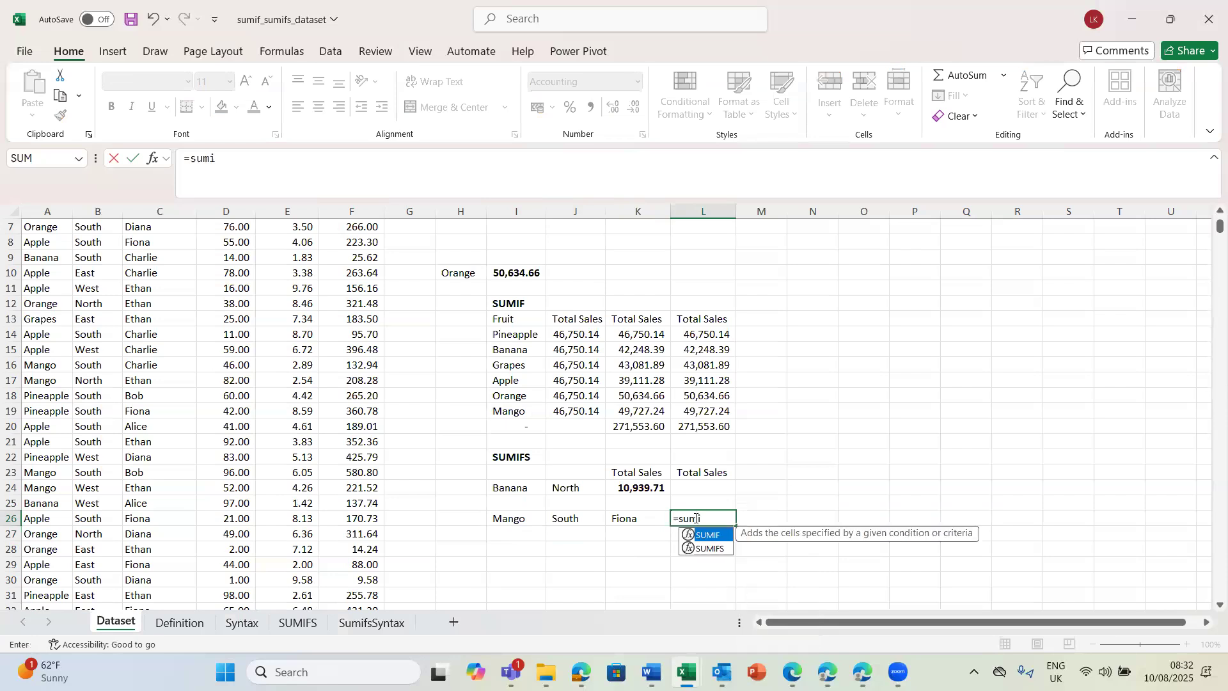
type("fs")
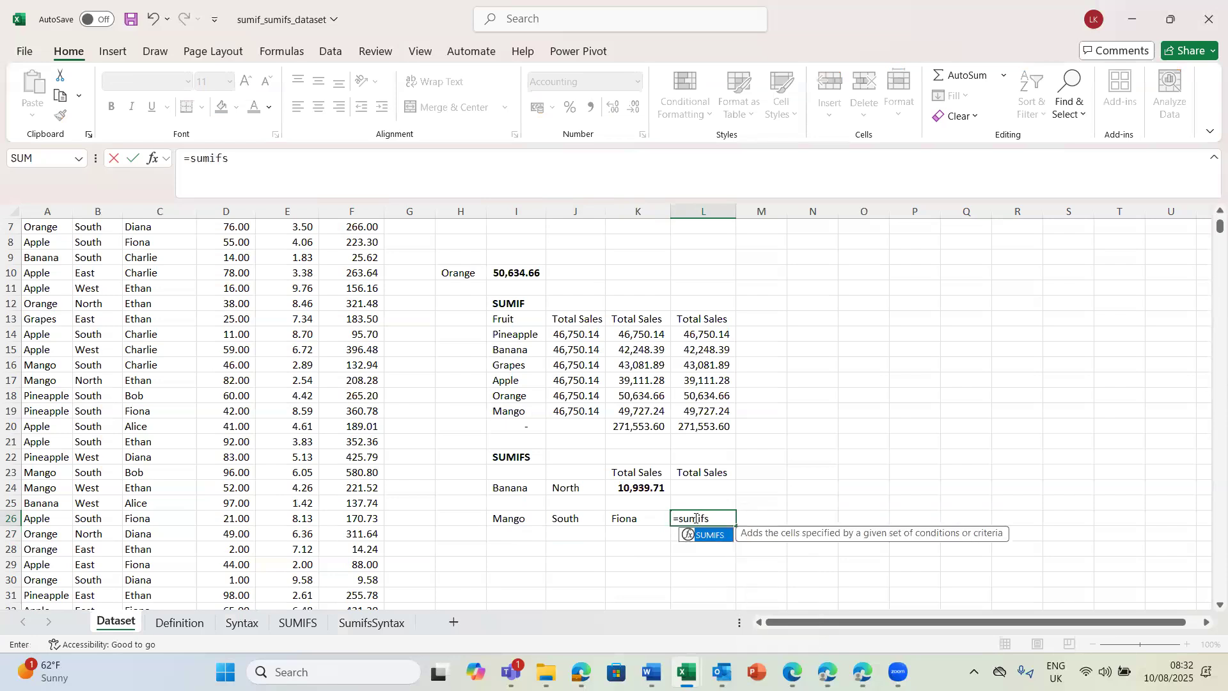
key("Tab")
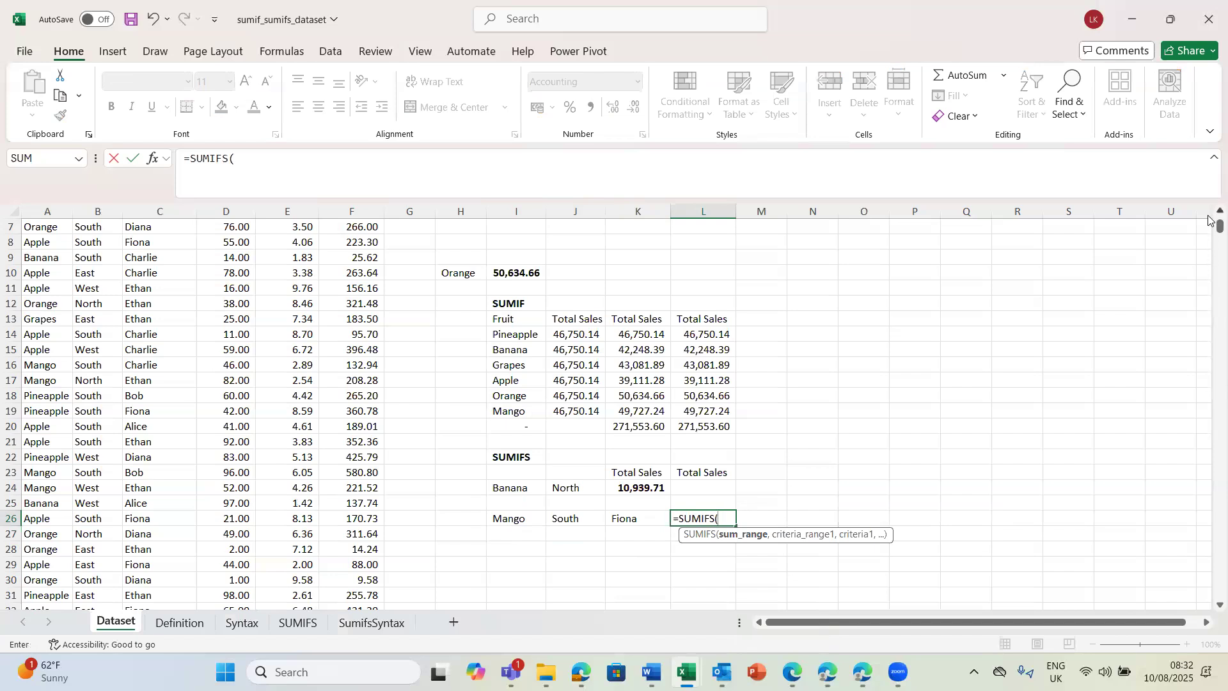
scroll(1209, 220, "up", 2)
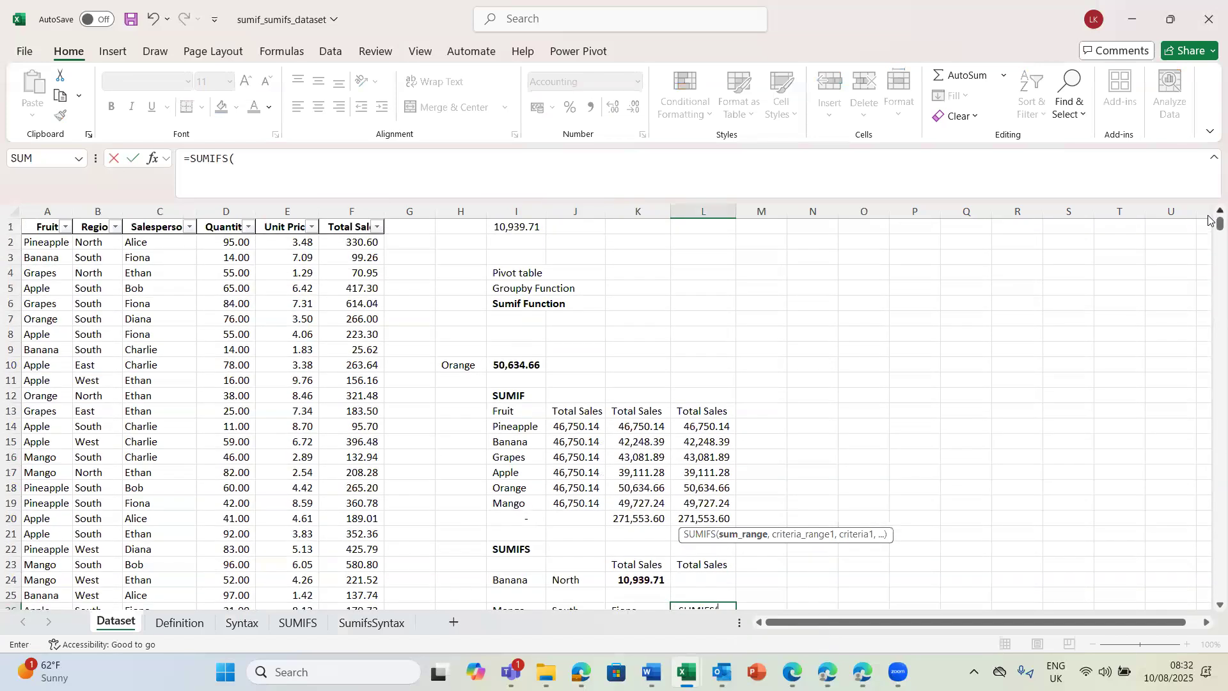
left_click(356, 220)
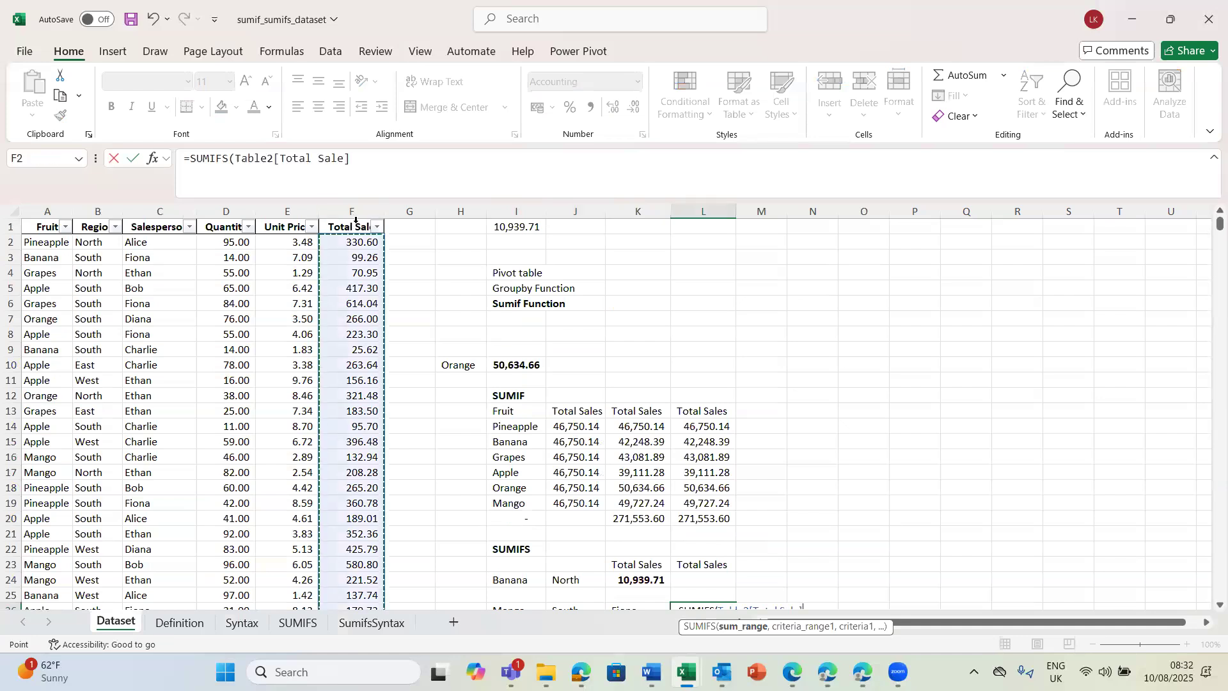
type(",")
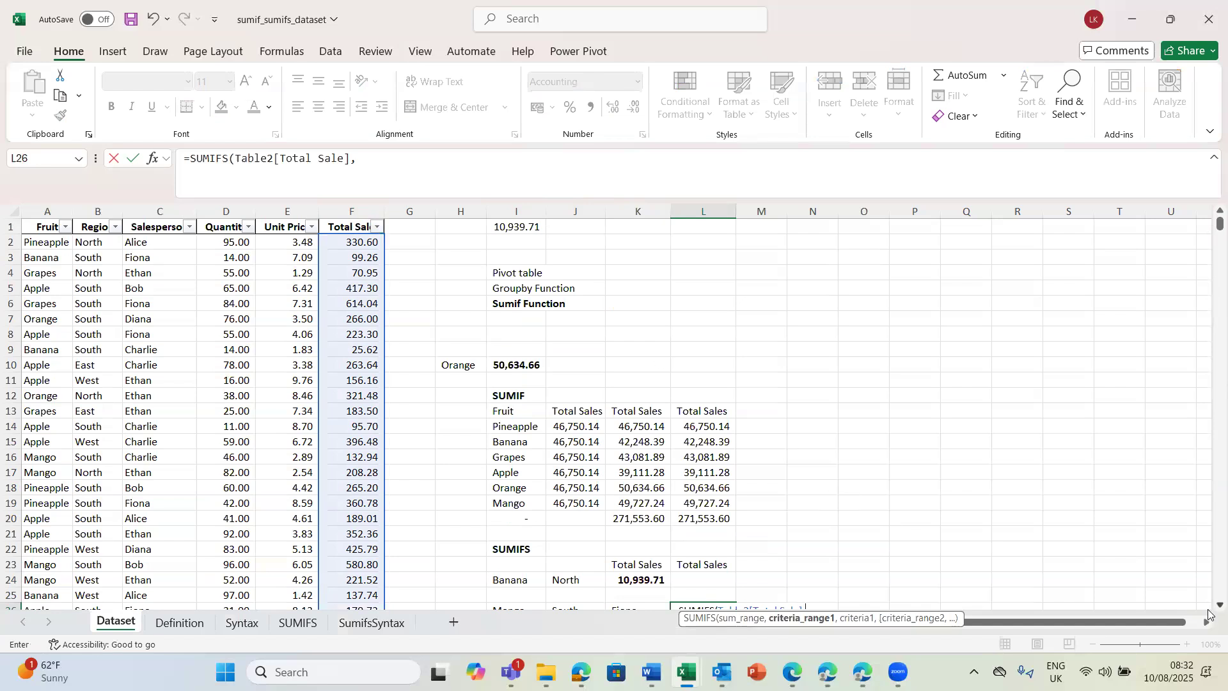
Add the table's Fruit column as the first criteria range in the L26 formula, with I26 as its criterion.
scroll(1208, 614, "down", 2)
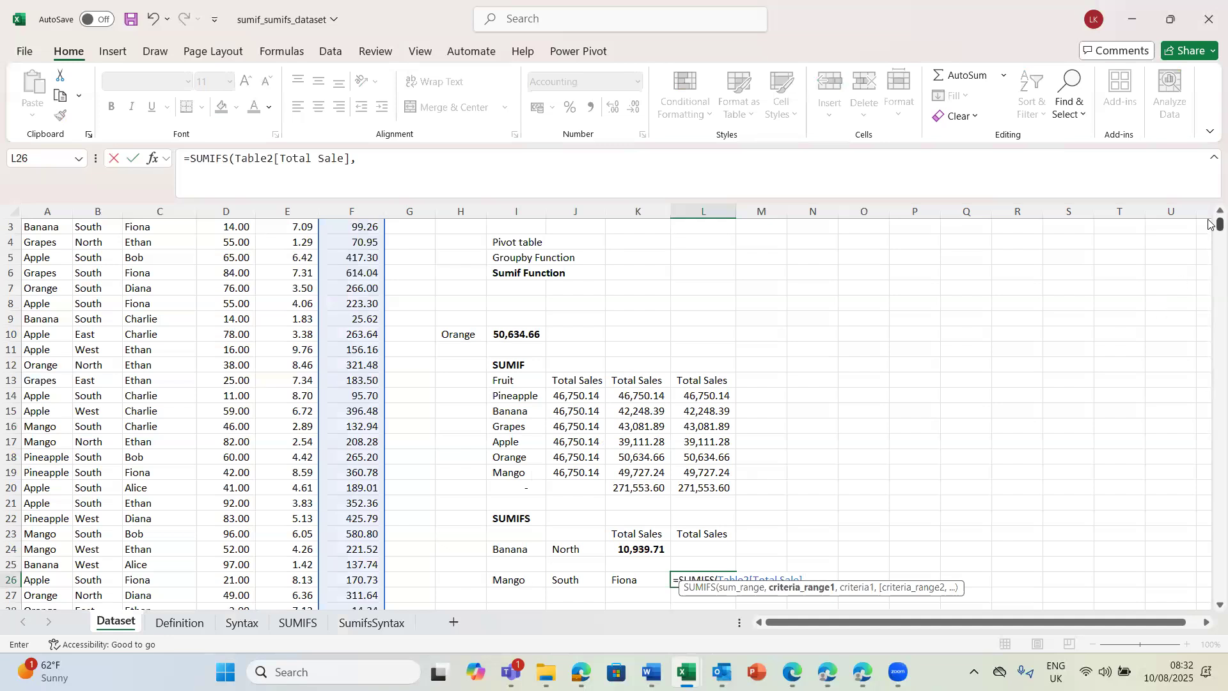
scroll(1209, 217, "up", 1)
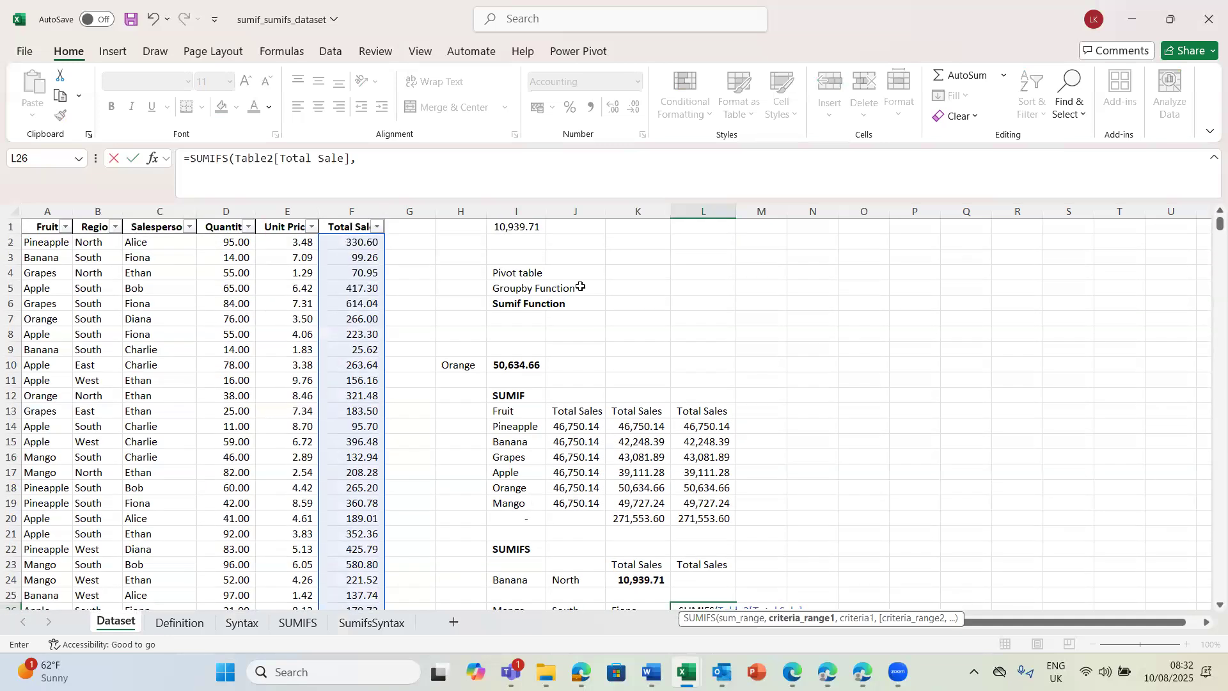
left_click(46, 216)
type(",")
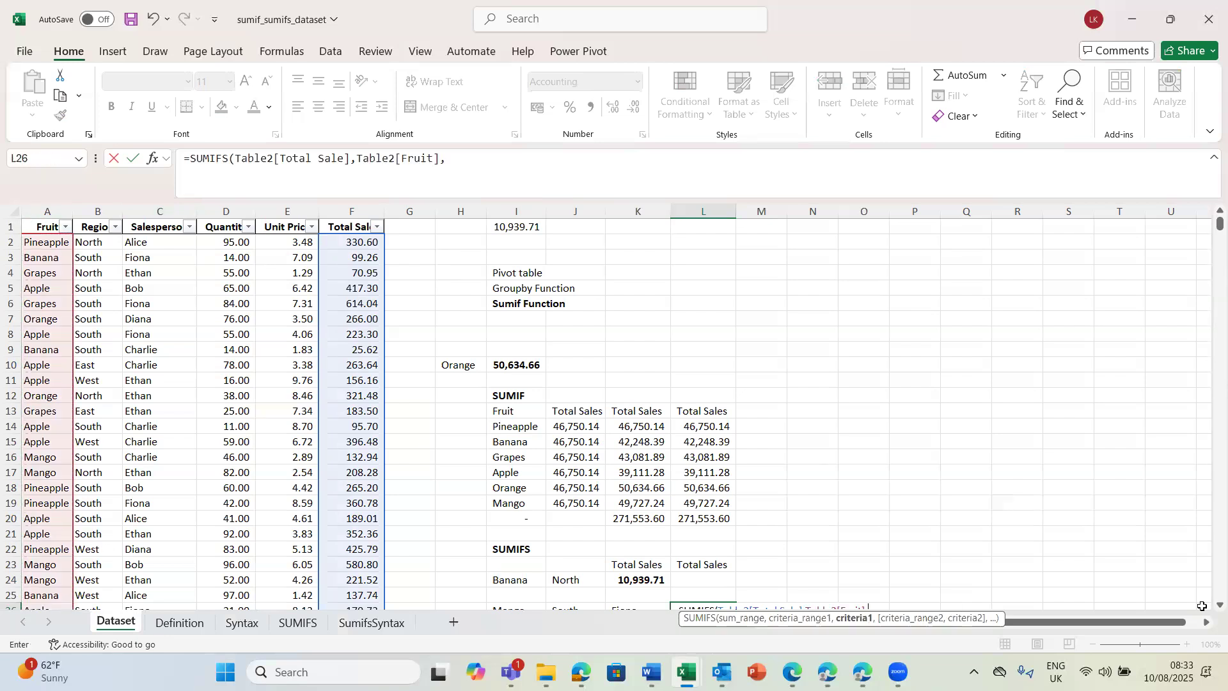
scroll(1209, 611, "down", 2)
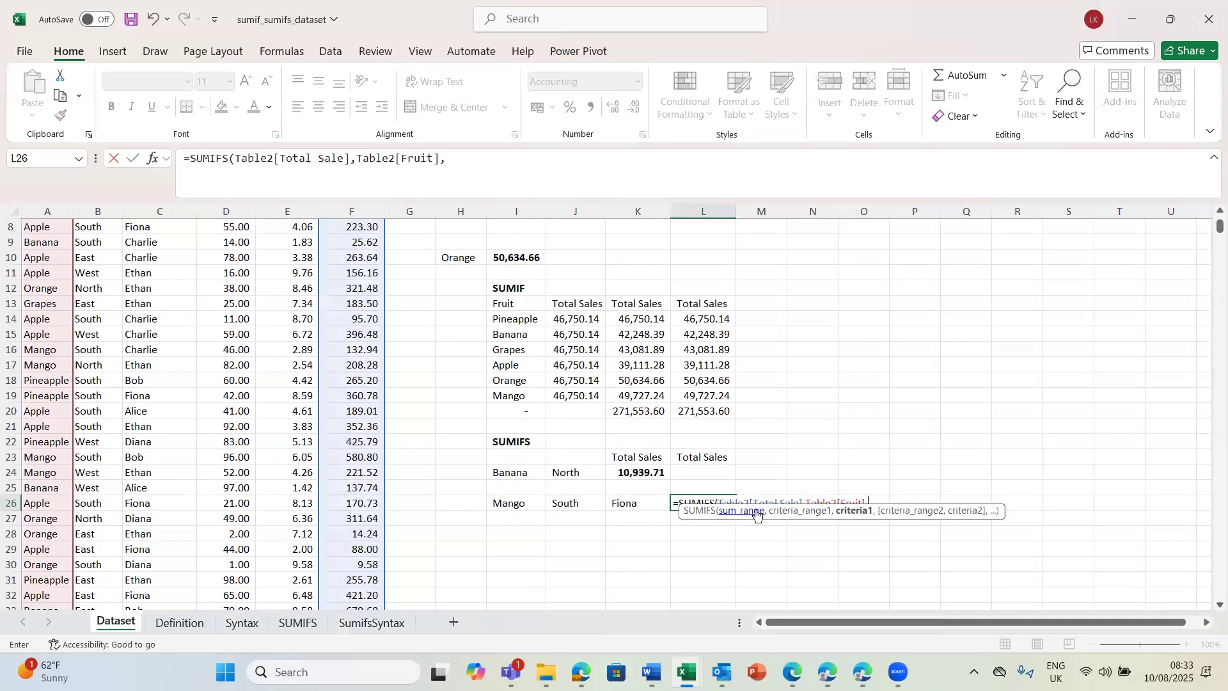
left_click(511, 505)
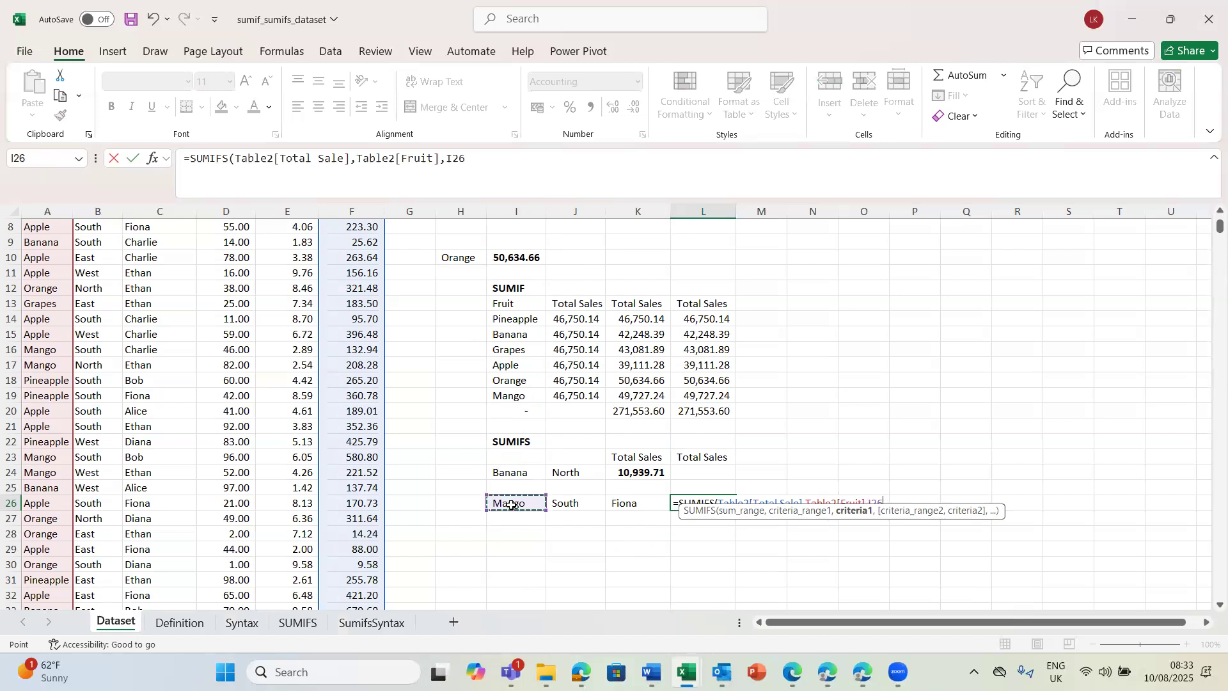
type(",")
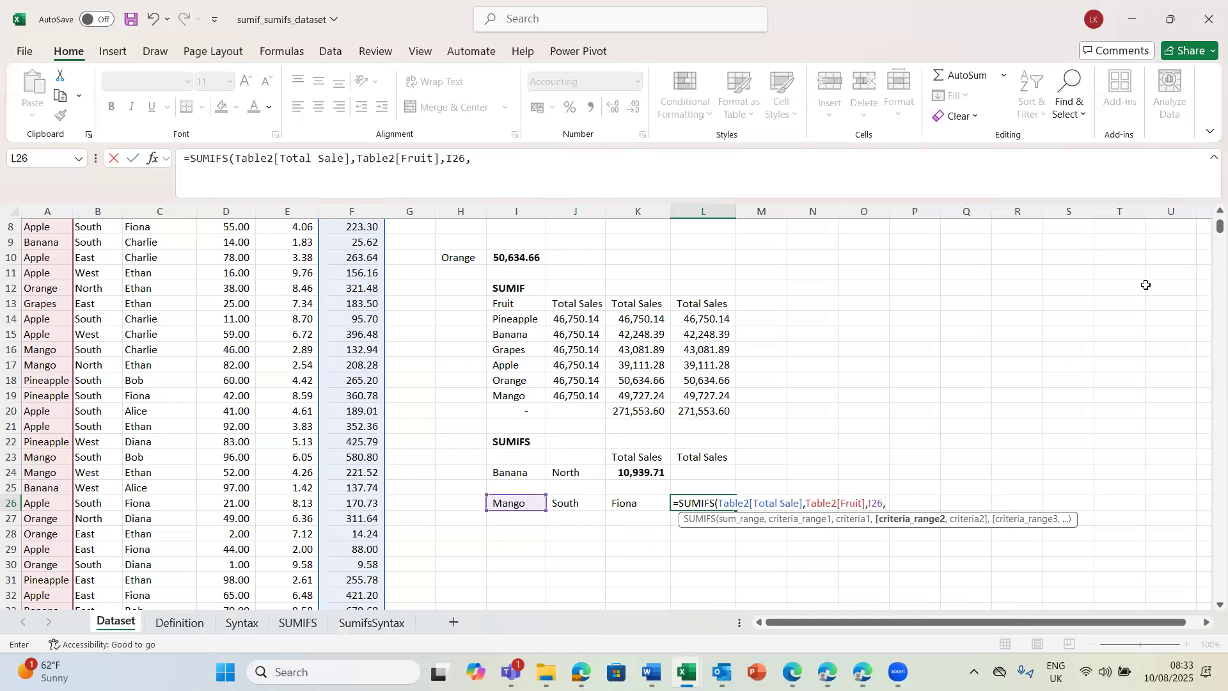
Add the table's Region column as the second criteria range in the L26 formula, with J26 as its criterion.
scroll(1207, 224, "up", 2)
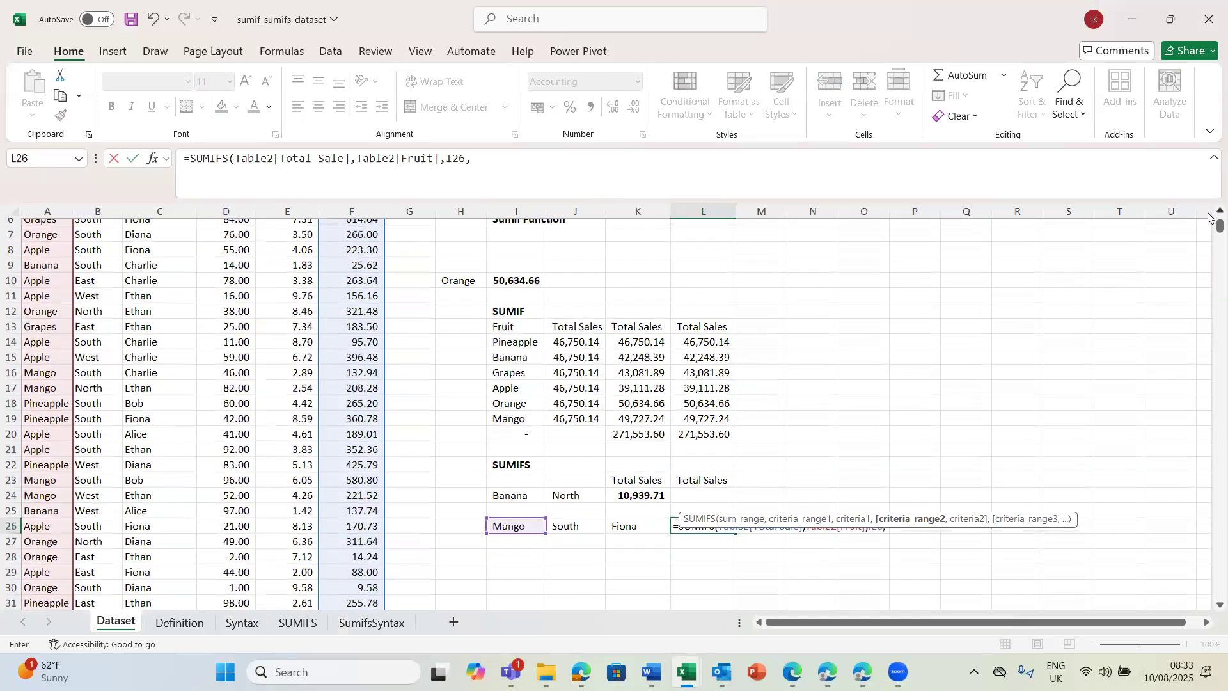
scroll(1207, 218, "up", 1)
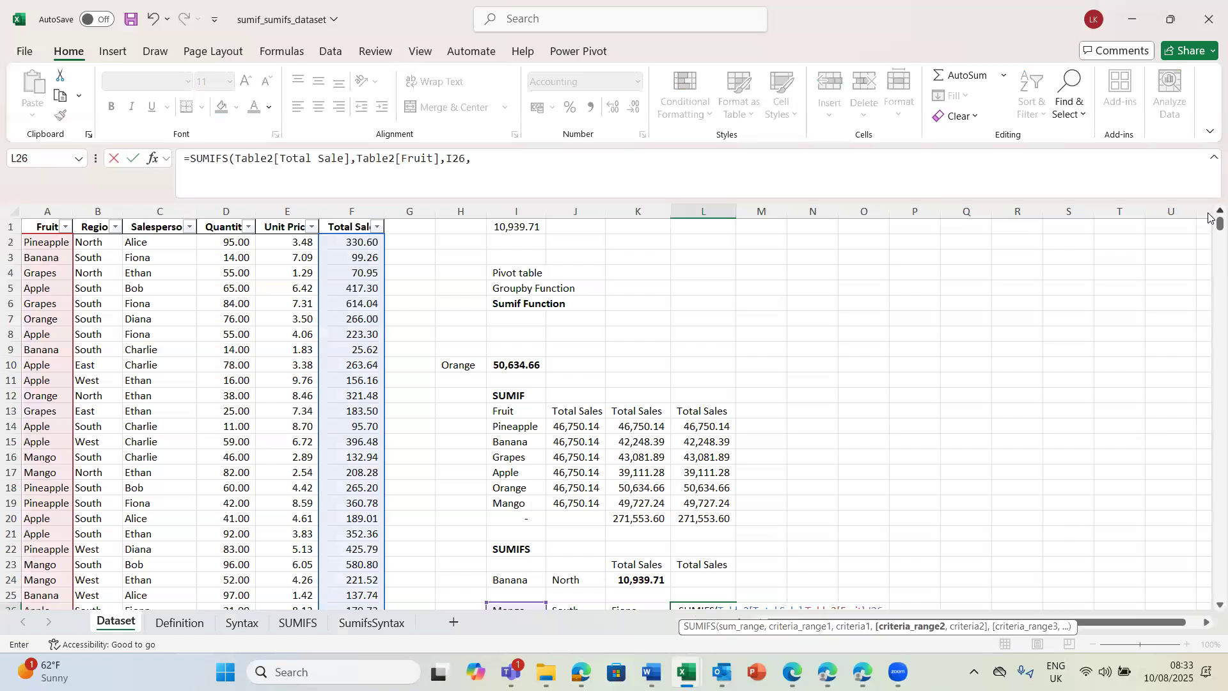
left_click(96, 218)
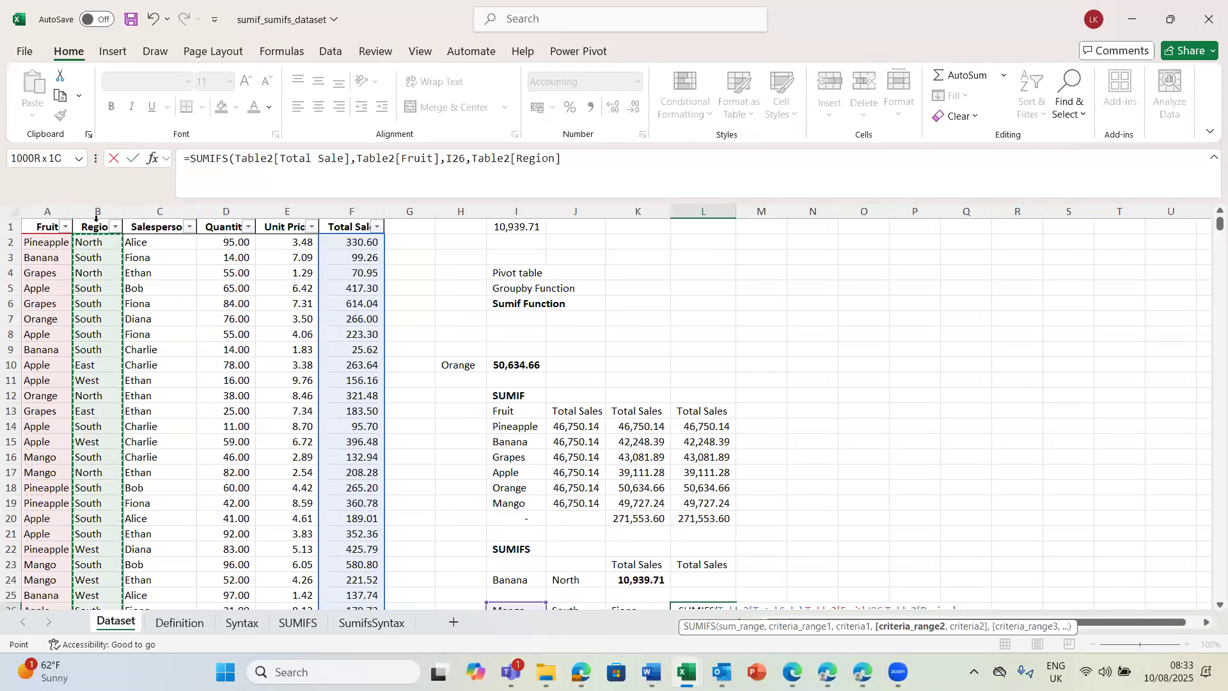
type(",")
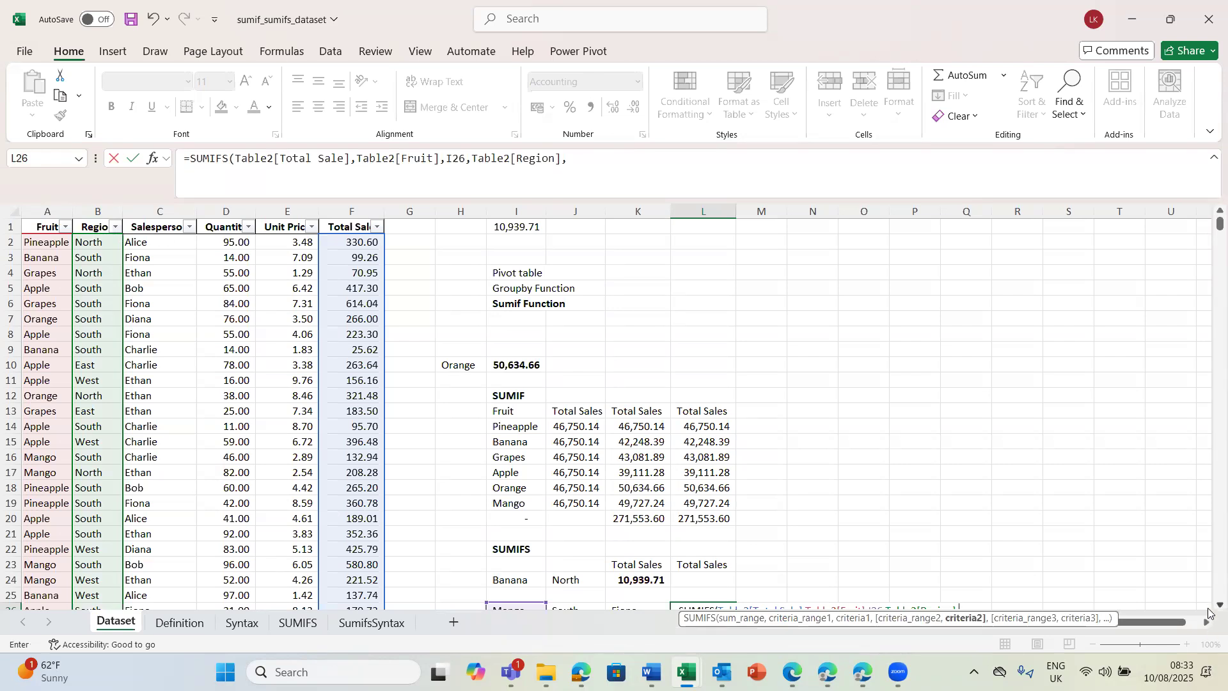
scroll(1208, 613, "down", 3)
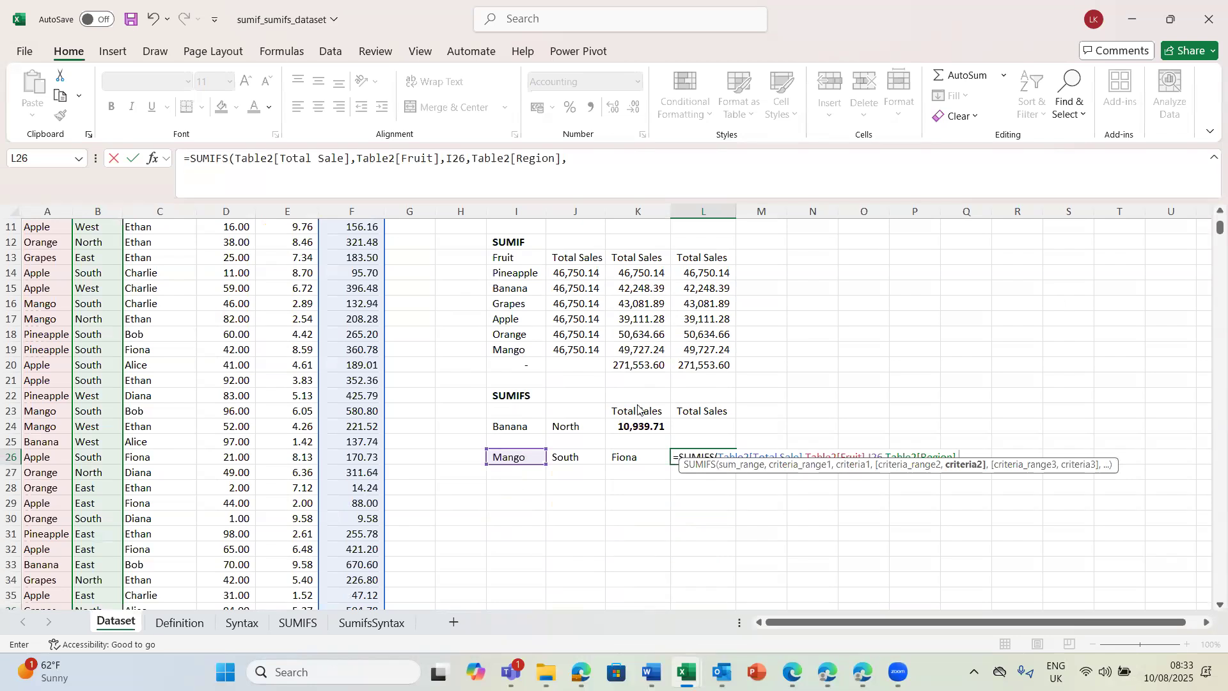
left_click(570, 455)
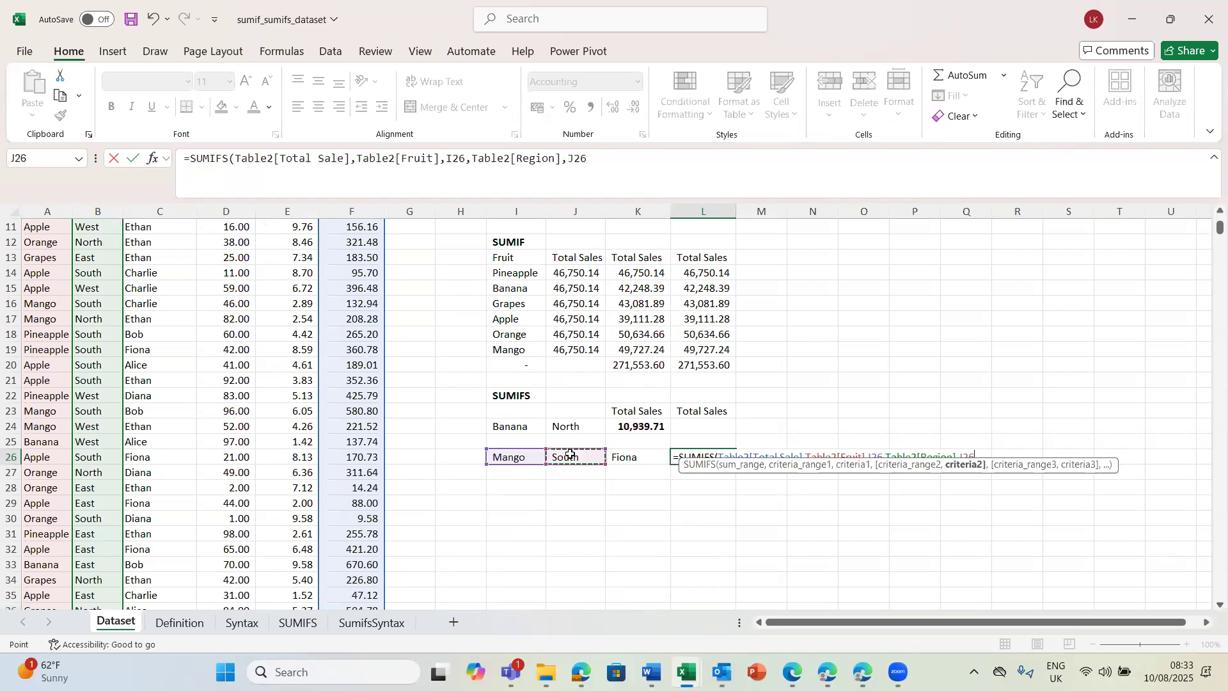
type(",")
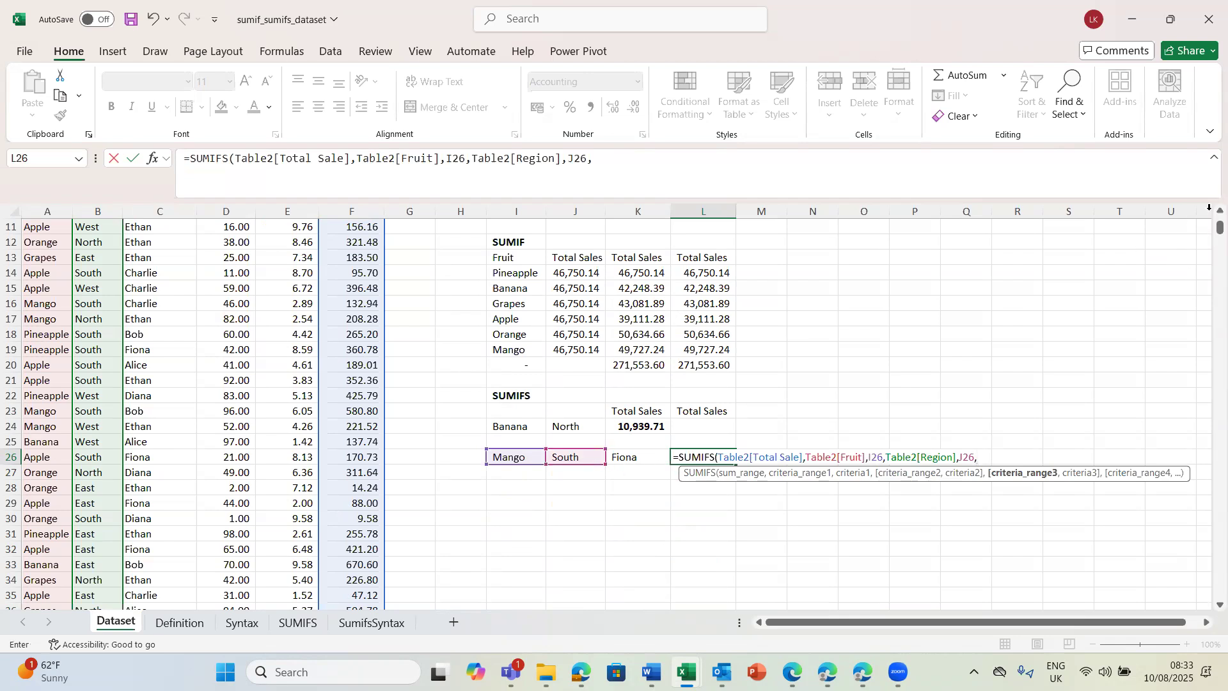
Complete the L26 formula with the table's Salesperson column as the third criteria range and K26 as its criterion.
left_click_drag(1219, 227, 1201, 200)
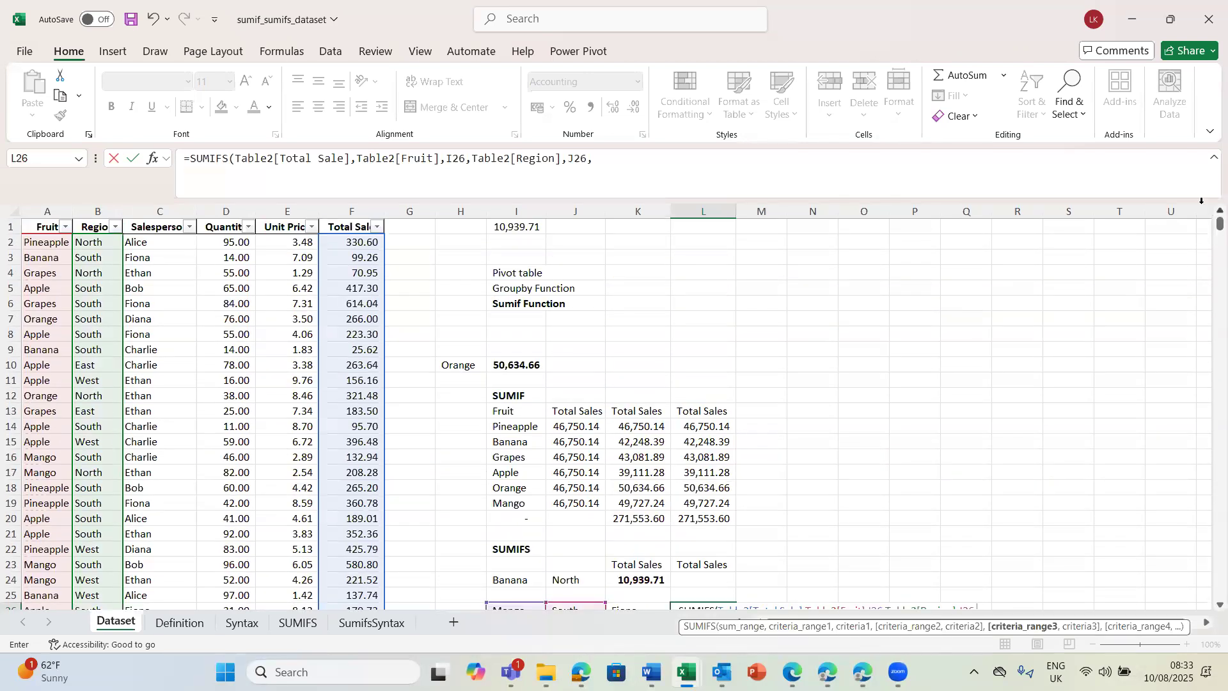
left_click(157, 215)
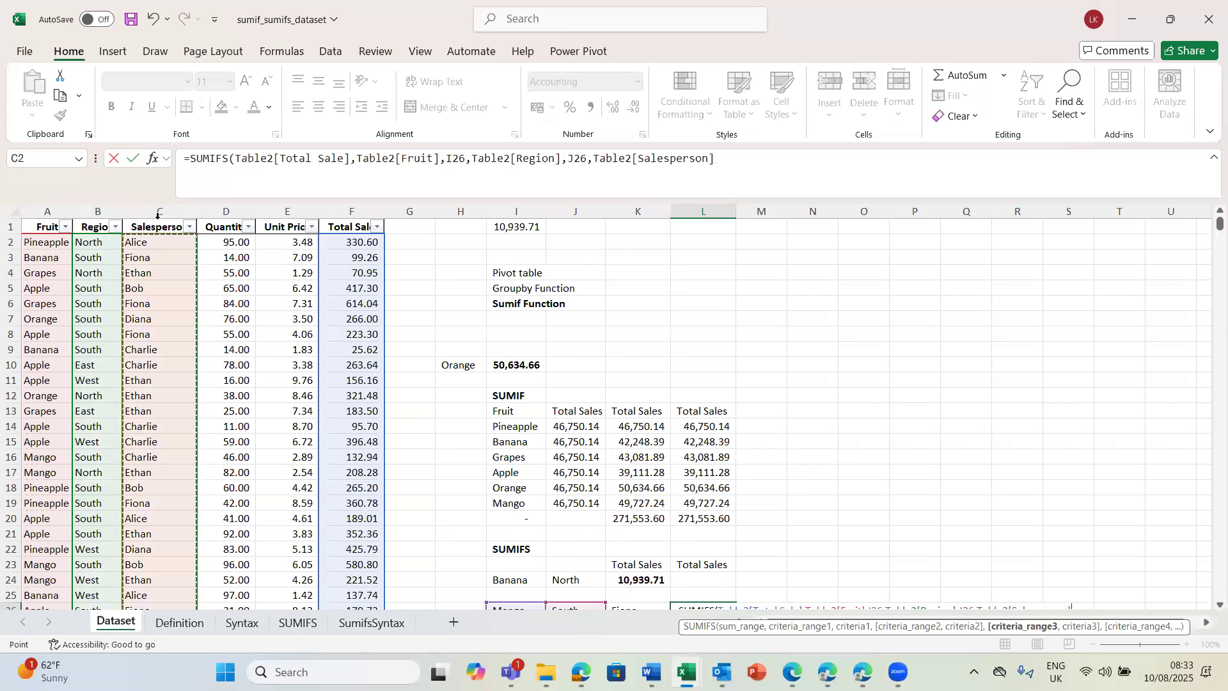
type(",")
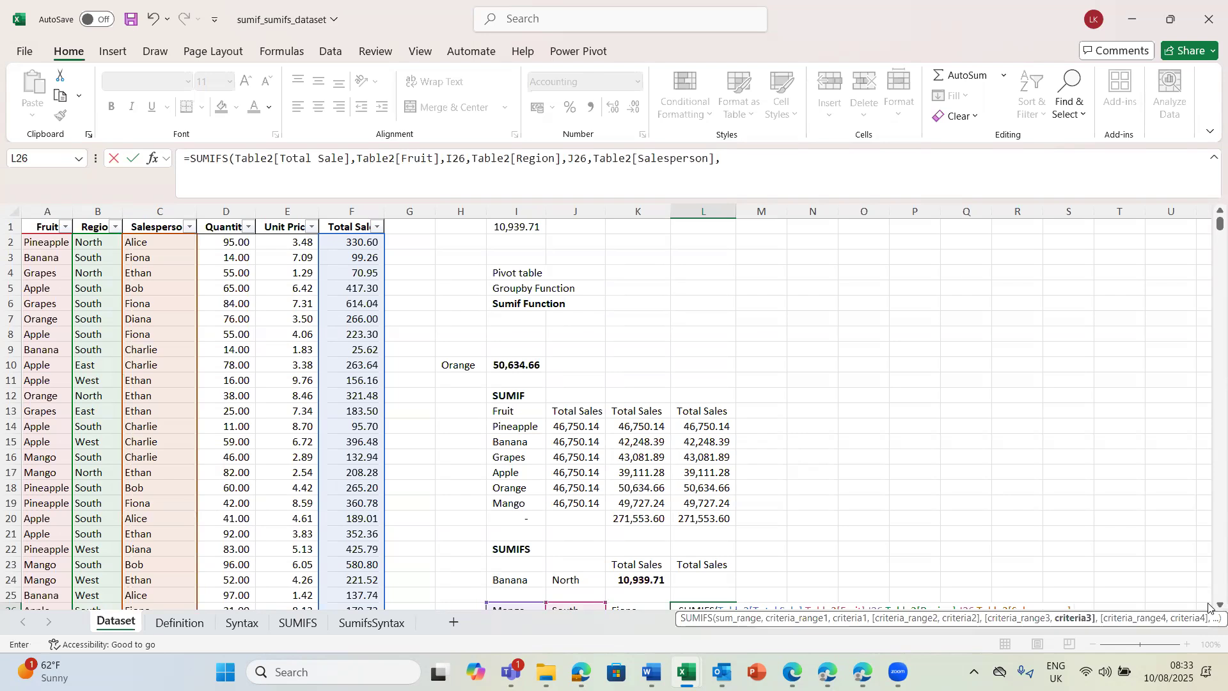
scroll(1209, 589, "down", 2)
scroll(1208, 607, "down", 2)
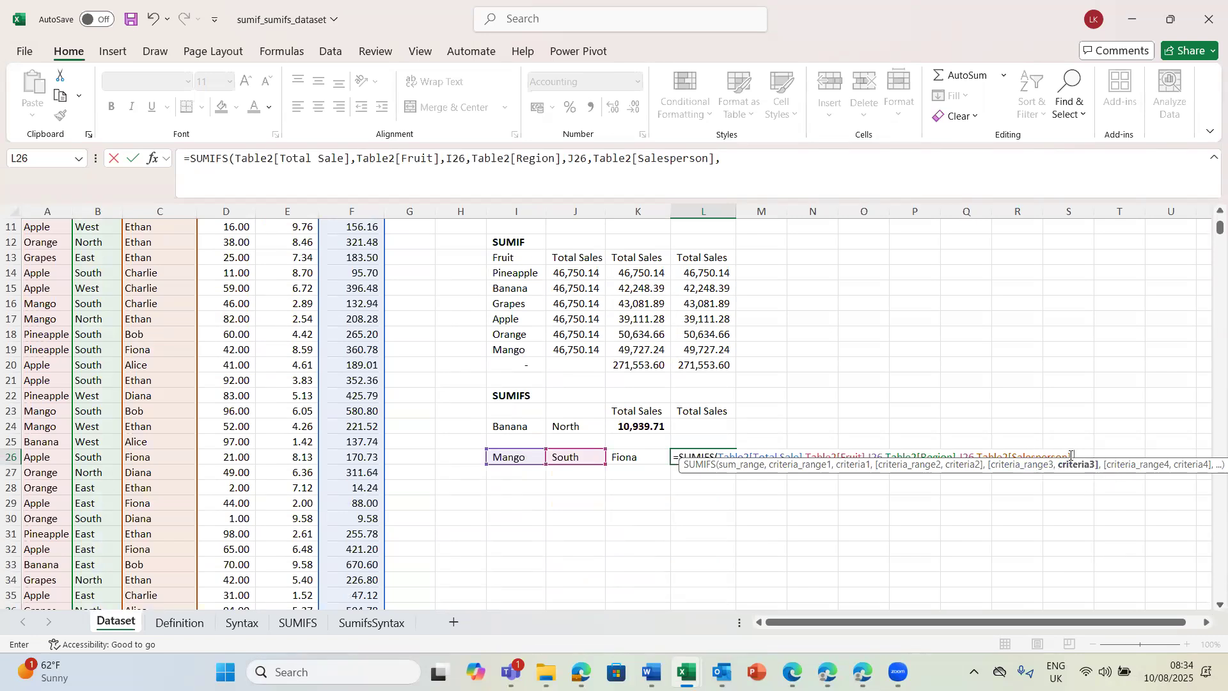
left_click(637, 458)
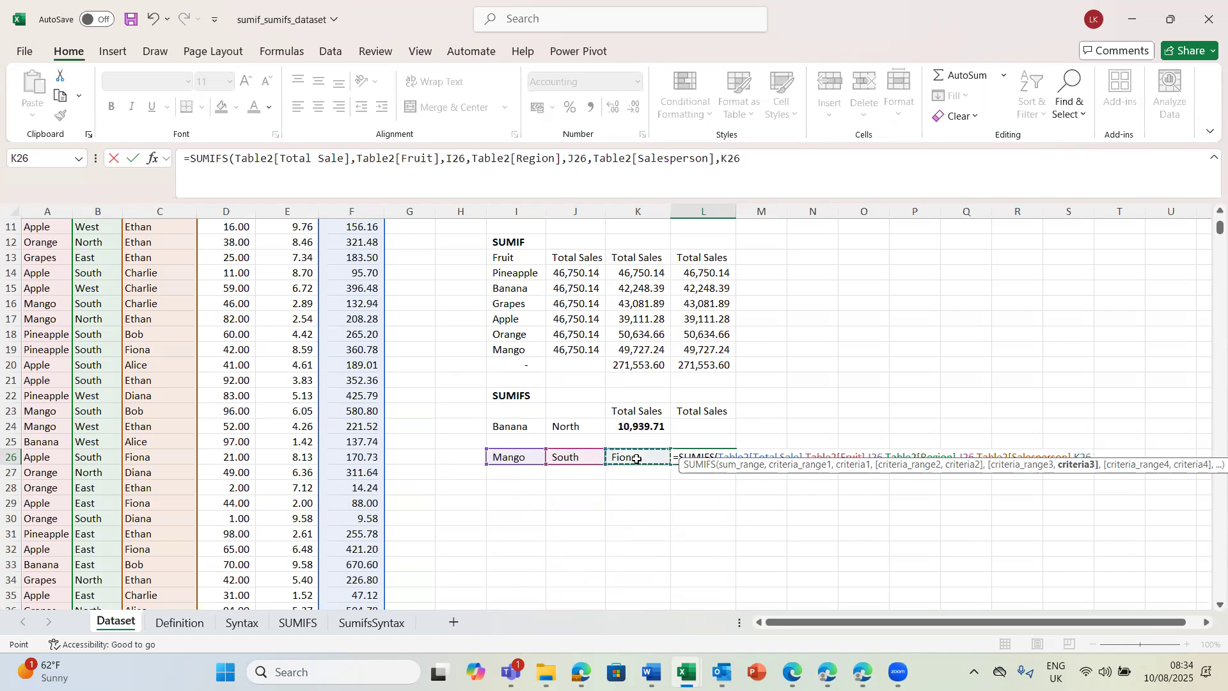
key("Return")
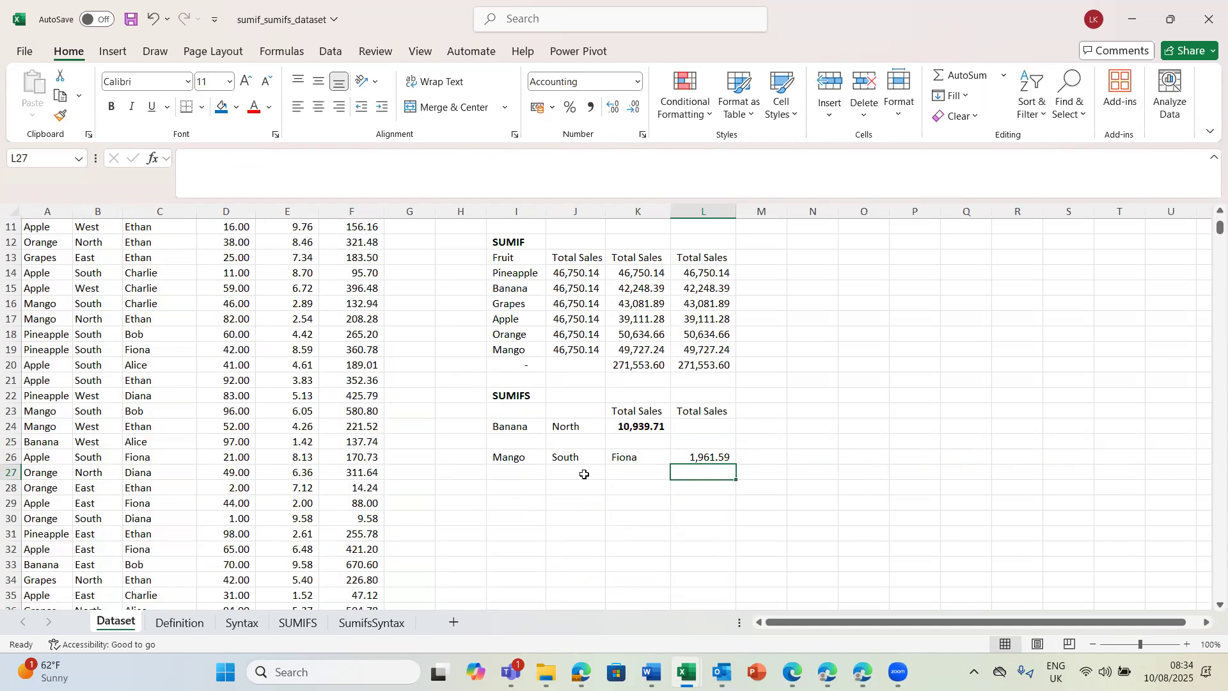
Copy the SUMIFS result from L26 into J1 as a plain value and make it bold.
left_click(622, 460)
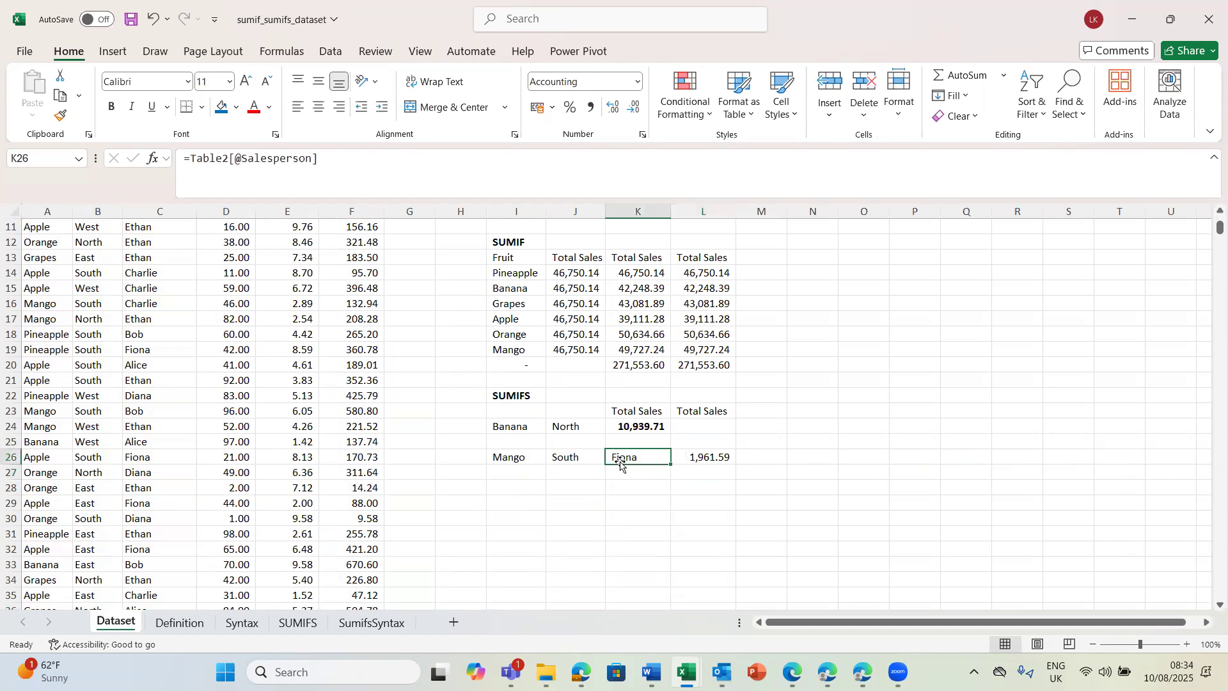
left_click(578, 460)
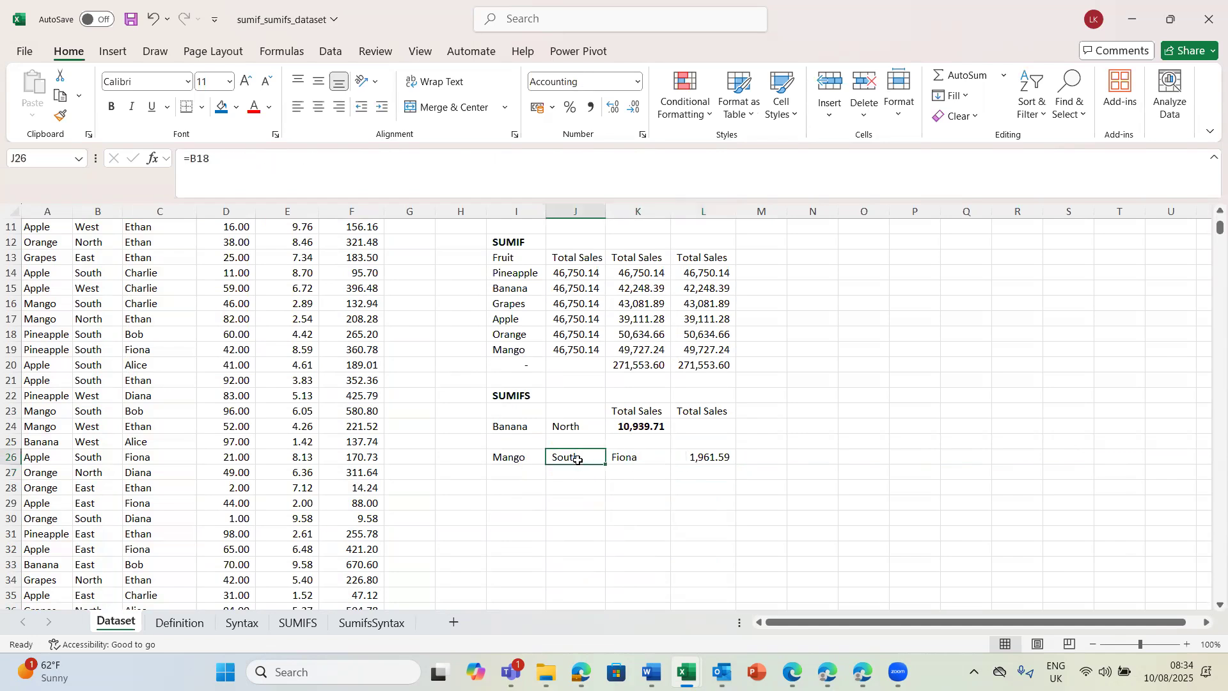
left_click(700, 462)
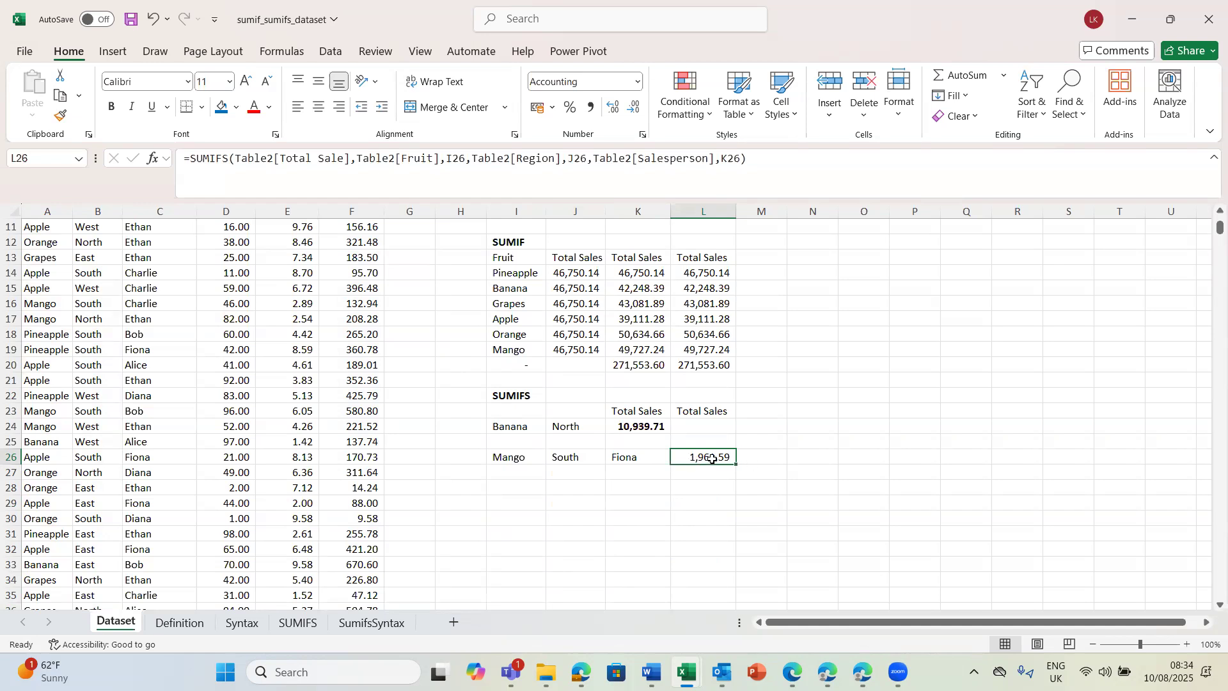
key("ctrl+c")
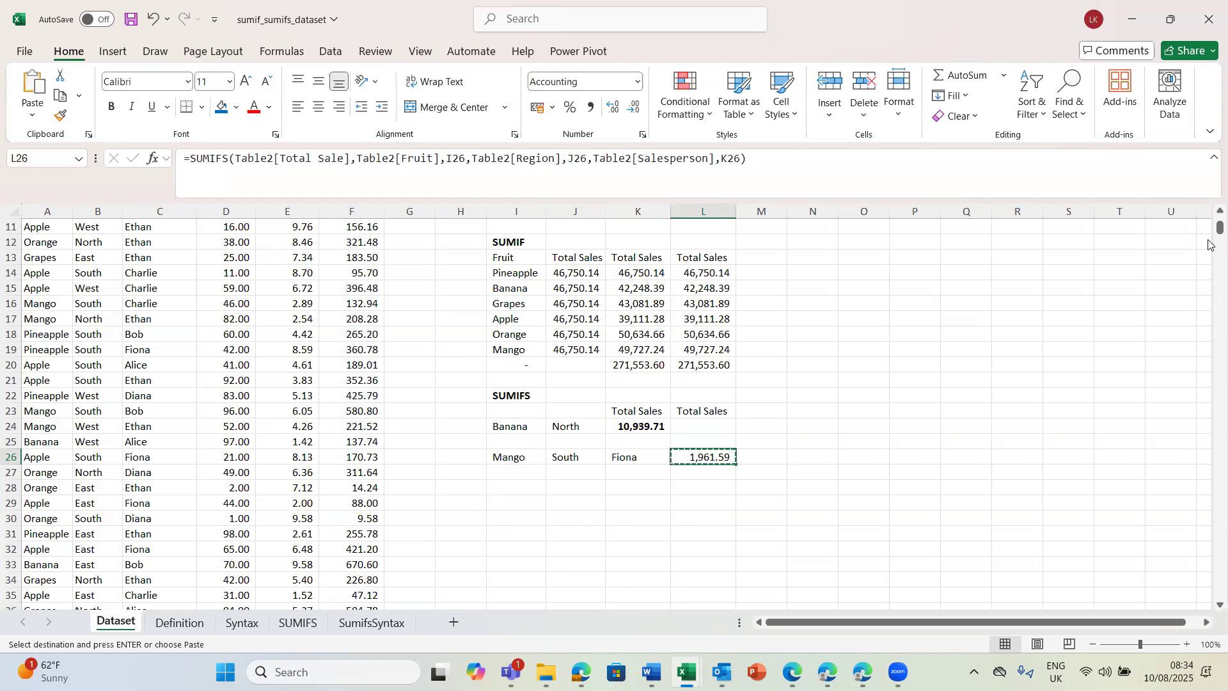
scroll(1209, 230, "up", 4)
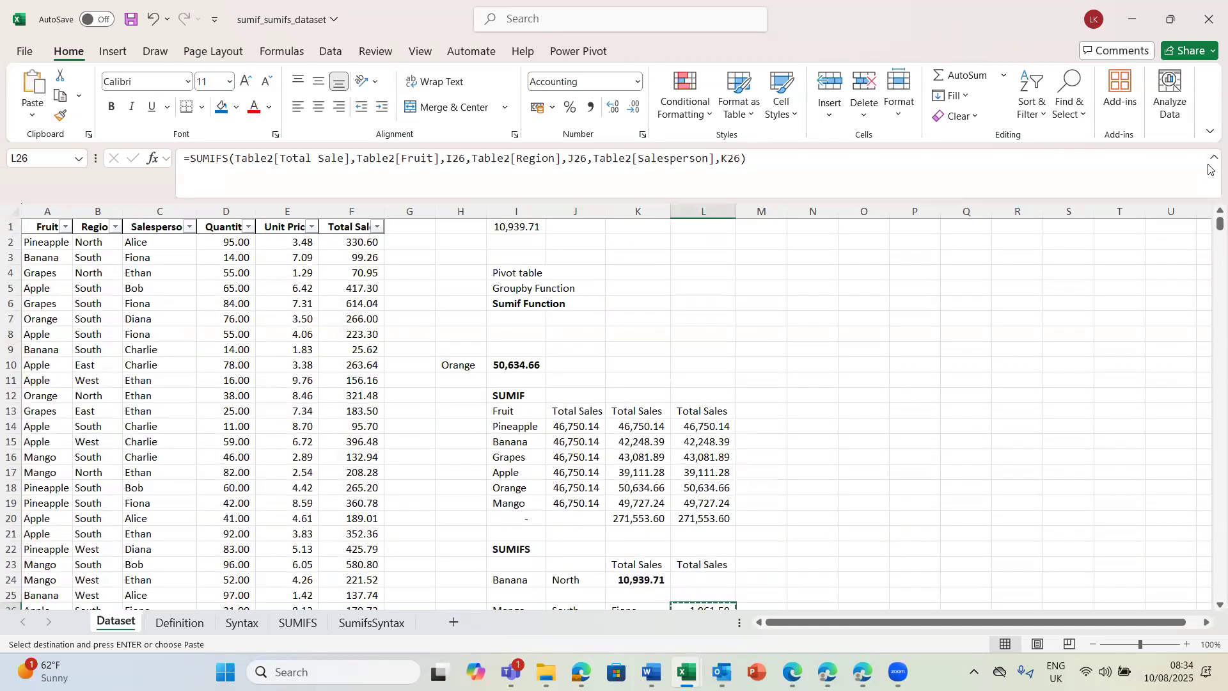
left_click(578, 228)
key("ctrl+v")
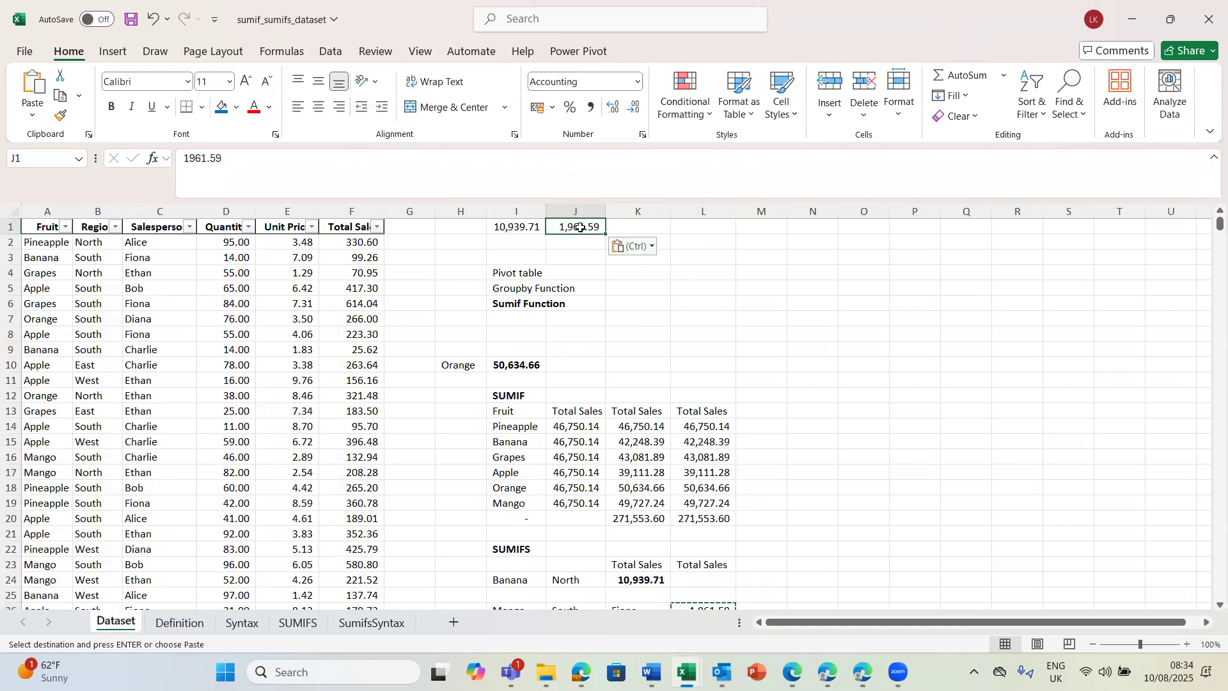
key("ctrl+b")
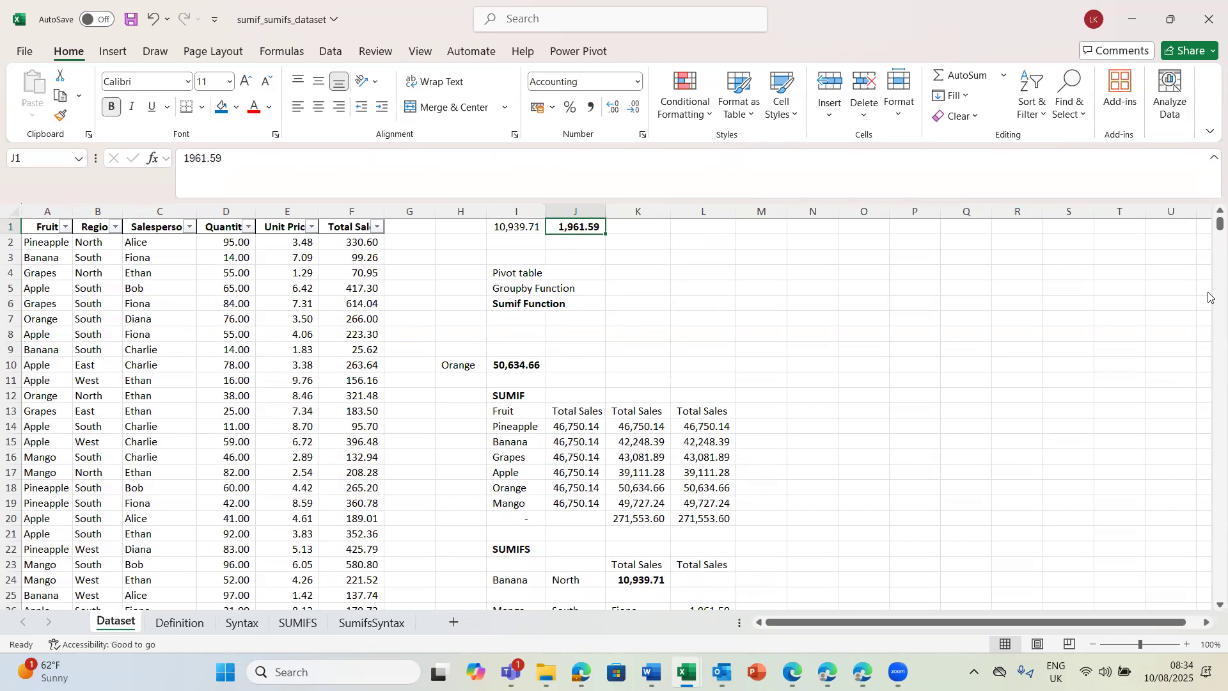
Filter the table's Fruit column to show only Mango.
scroll(1212, 607, "down", 2)
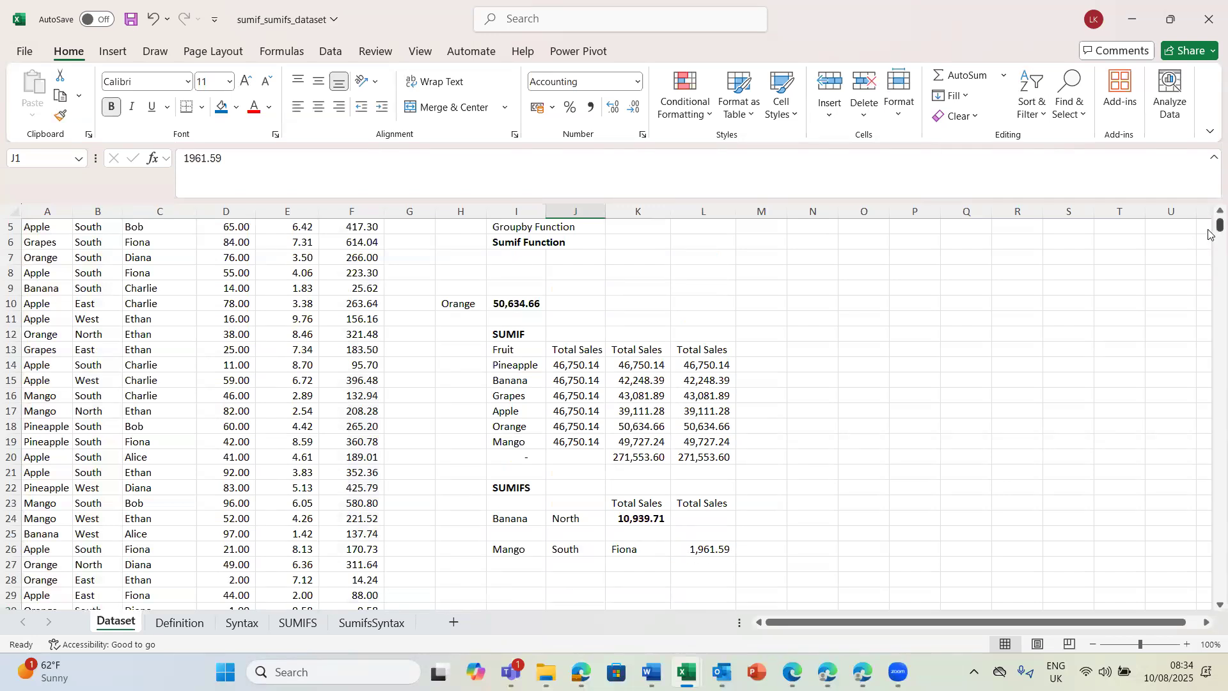
left_click_drag(1211, 230, 1210, 219)
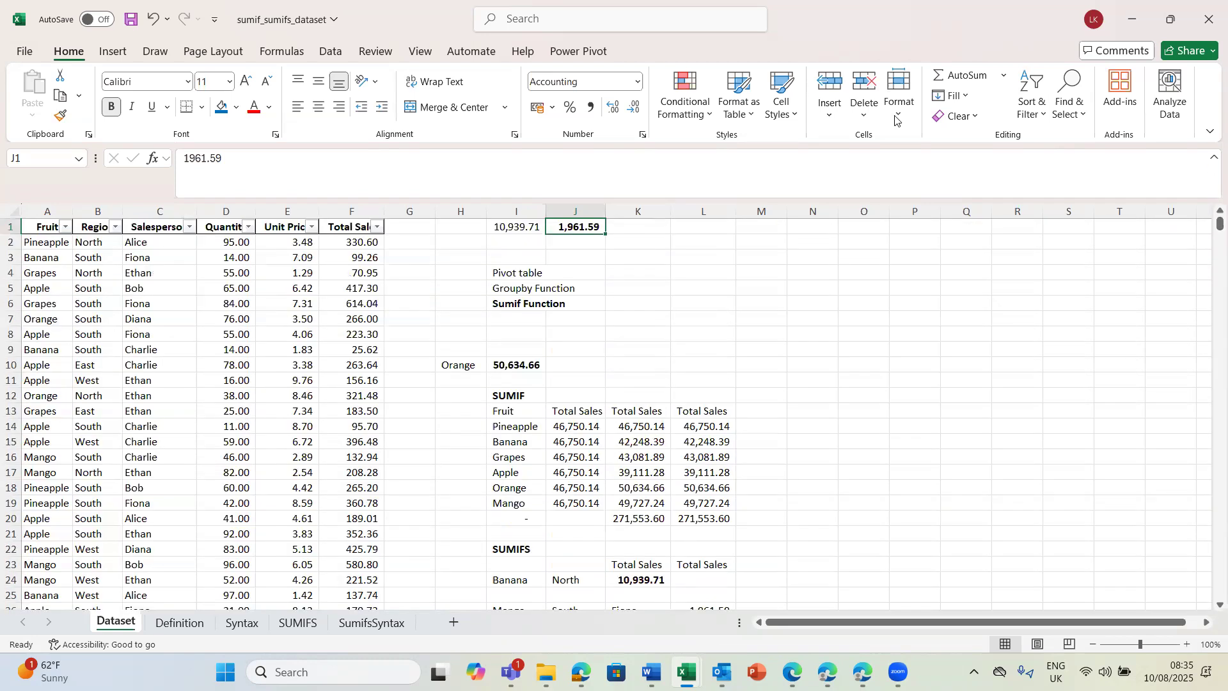
left_click(66, 227)
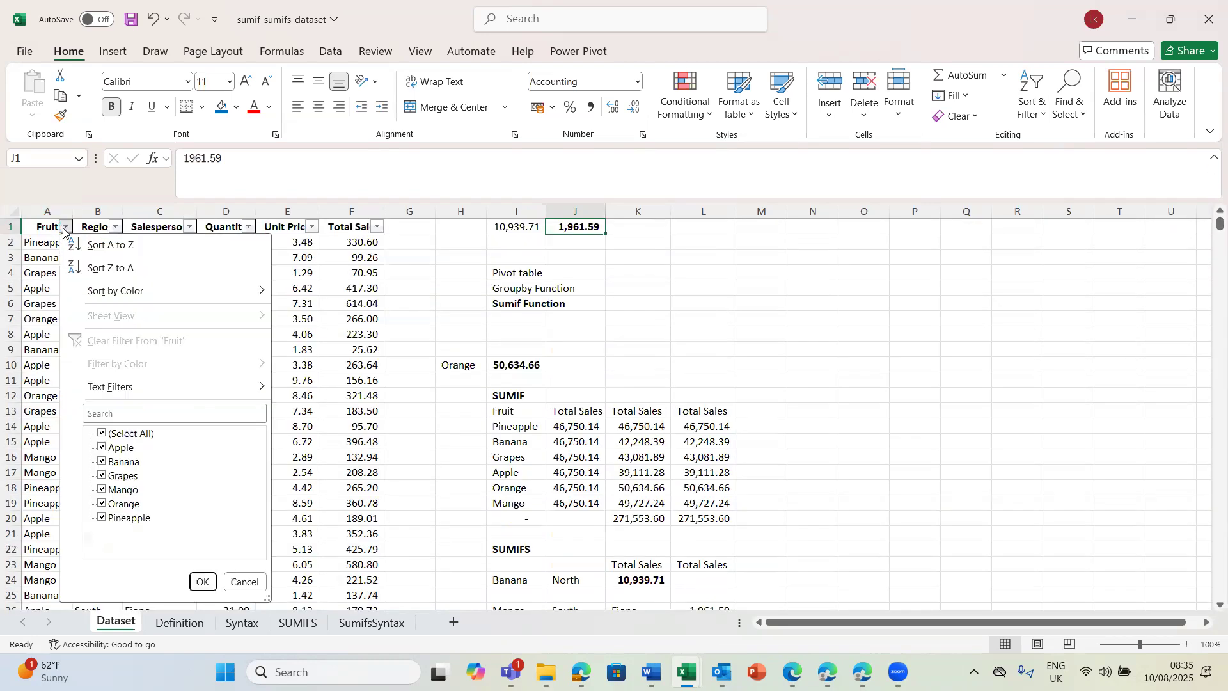
left_click(112, 411)
type("man")
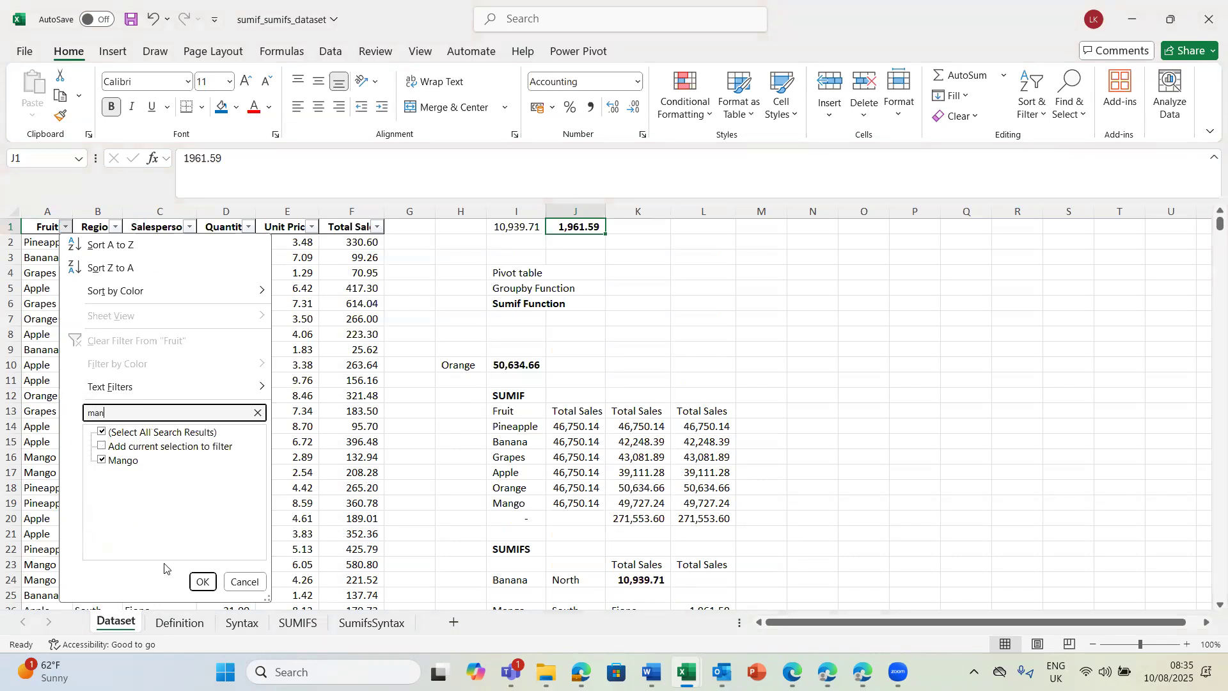
left_click(202, 581)
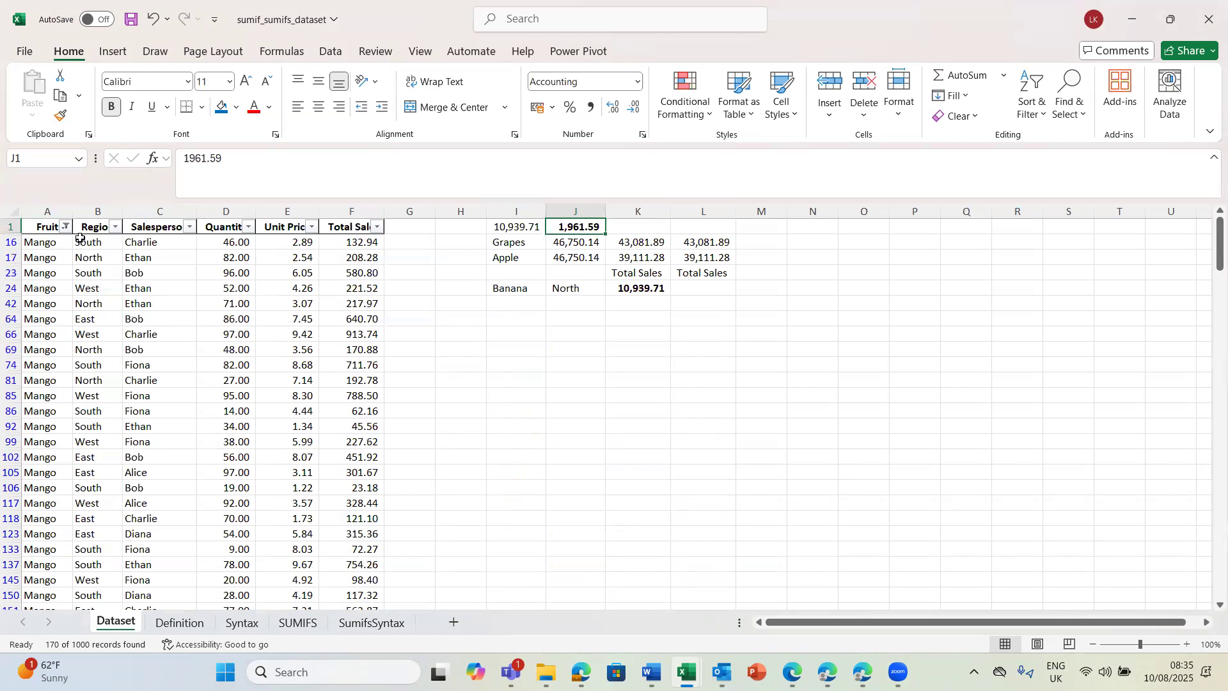
Filter the table's Salesperson column to the salesperson used as the K26 criterion.
left_click(190, 228)
left_click(238, 413)
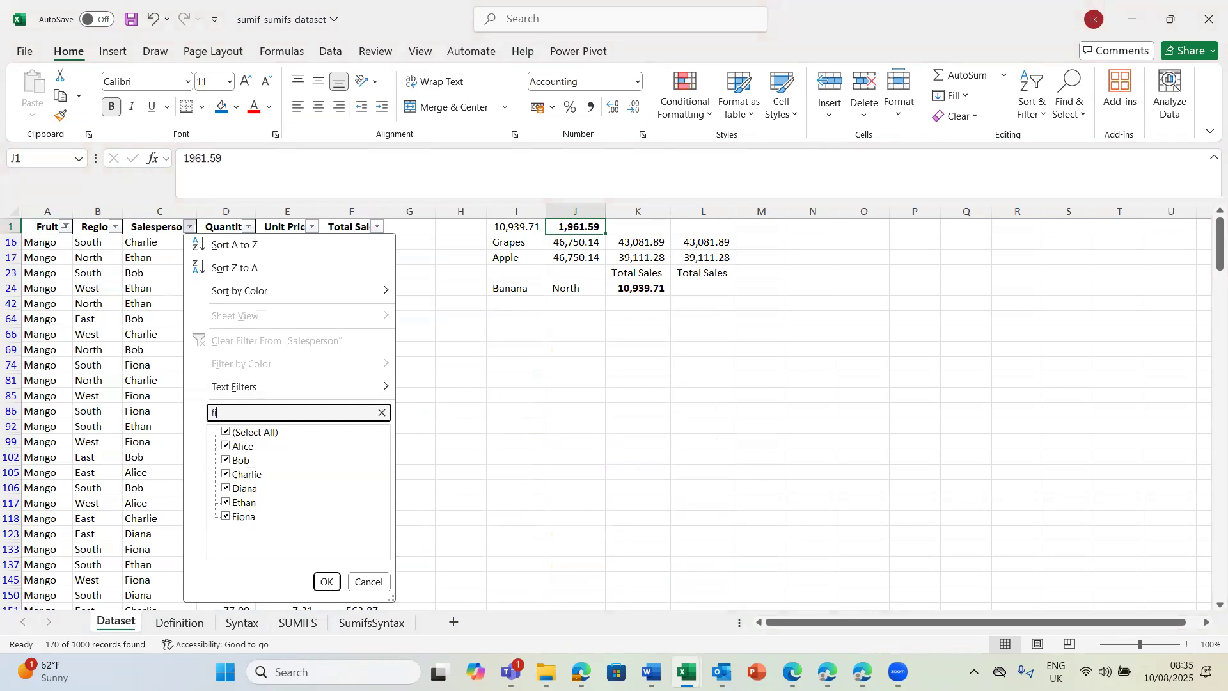
left_click(326, 580)
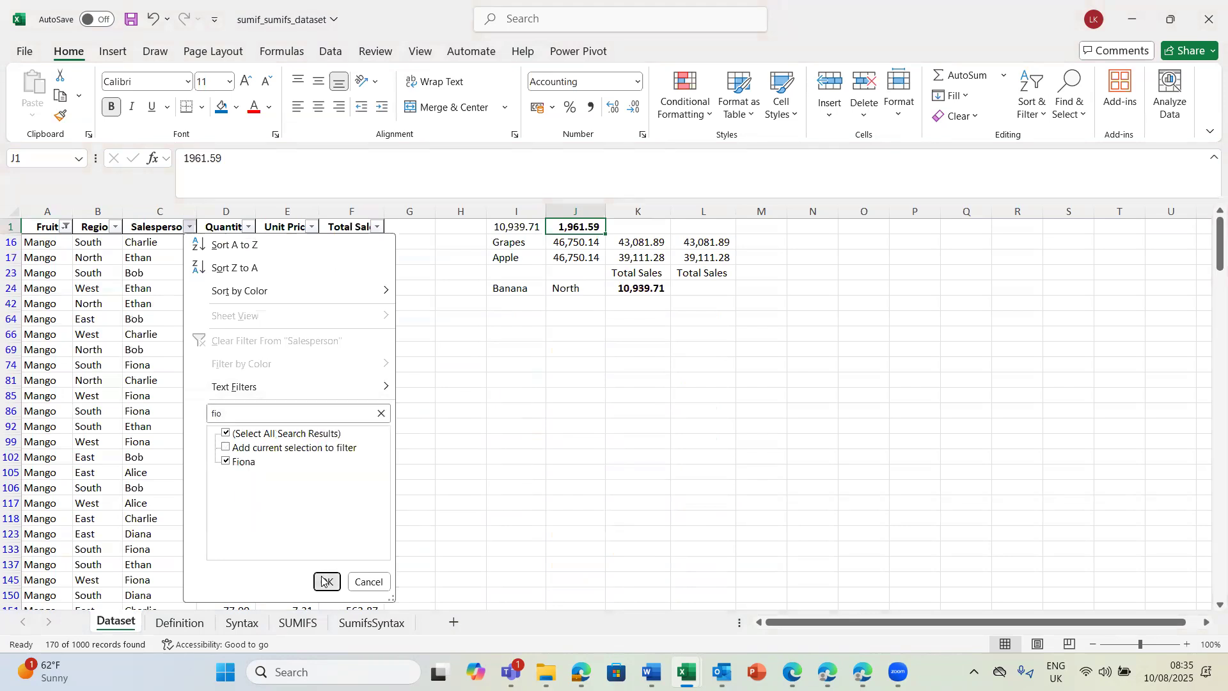
Filter the table's Region column to show only South.
left_click(116, 227)
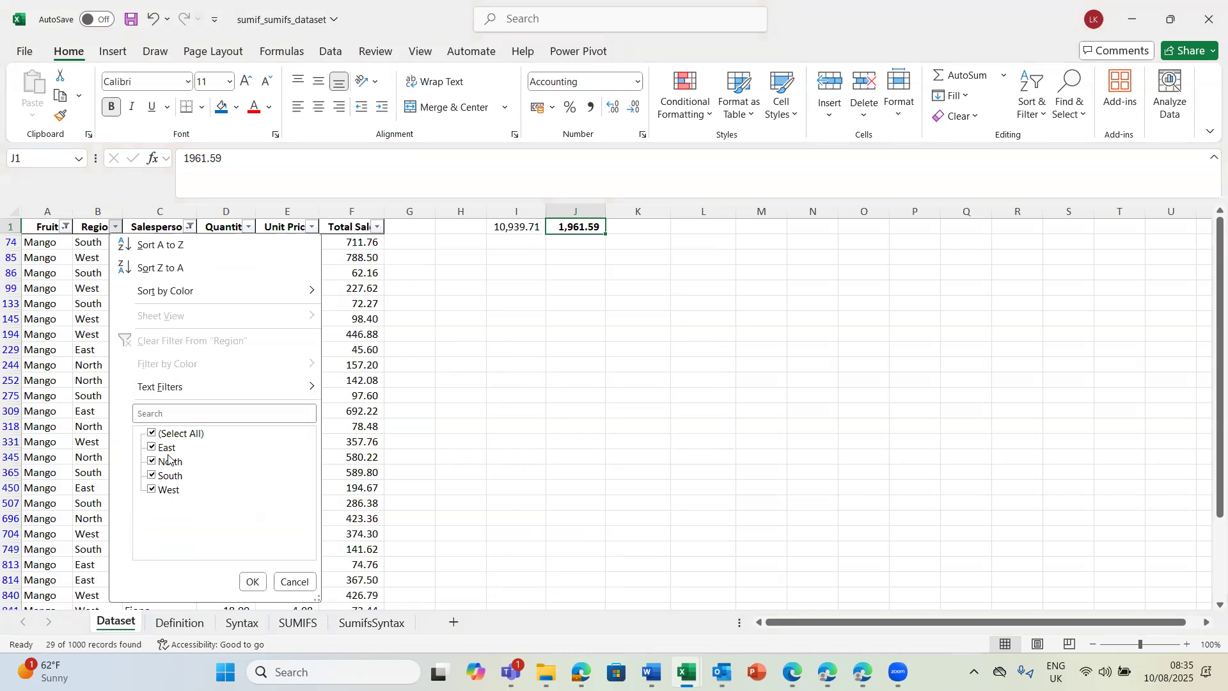
left_click(153, 435)
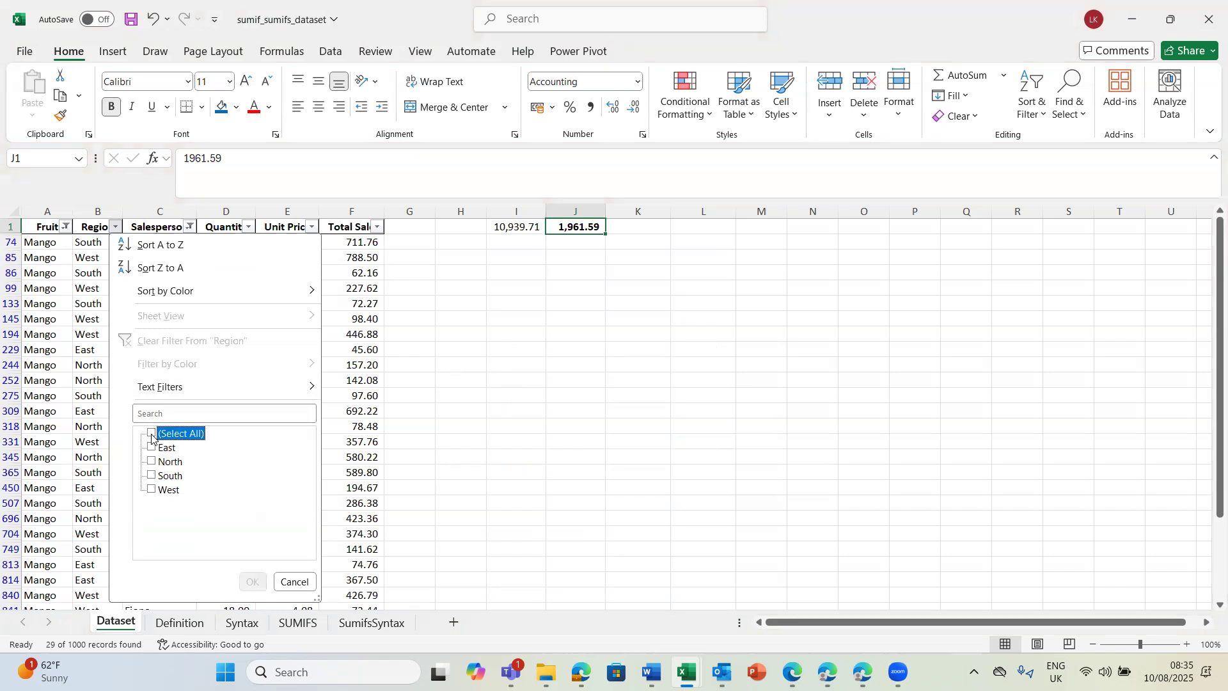
left_click(154, 474)
left_click(253, 582)
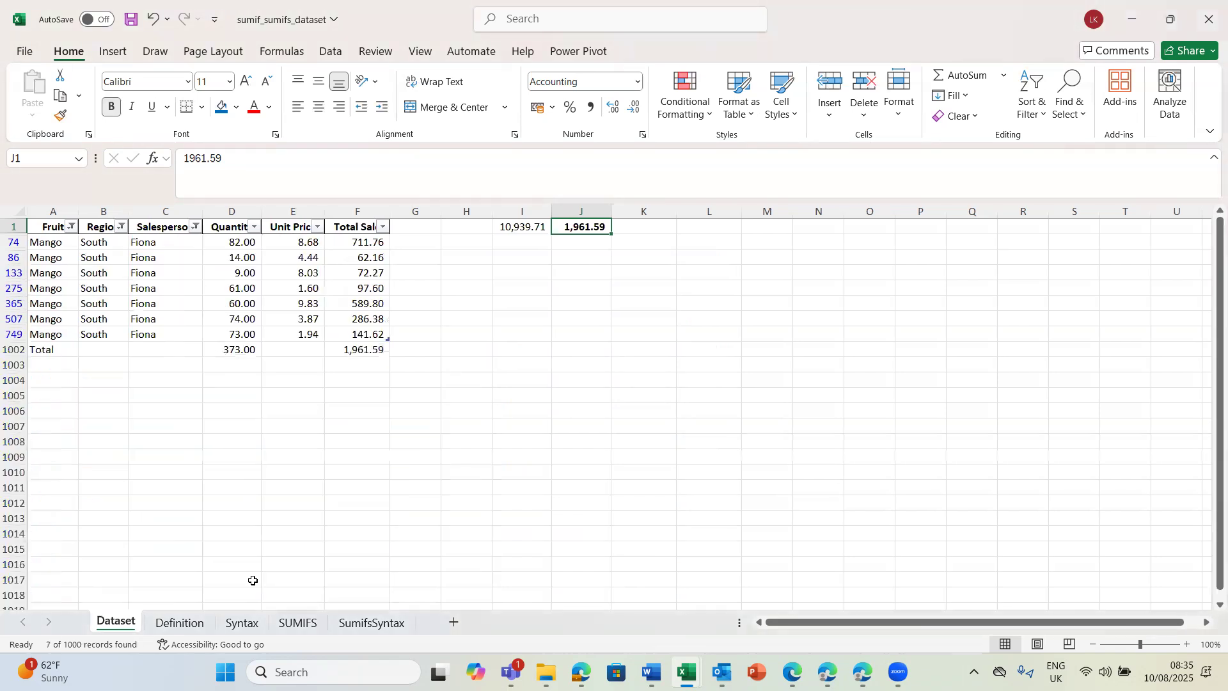
Compare the filtered total in F1002 with J1, and select the visible Total Sale values from F74 to F749 to check their sum.
left_click(554, 317)
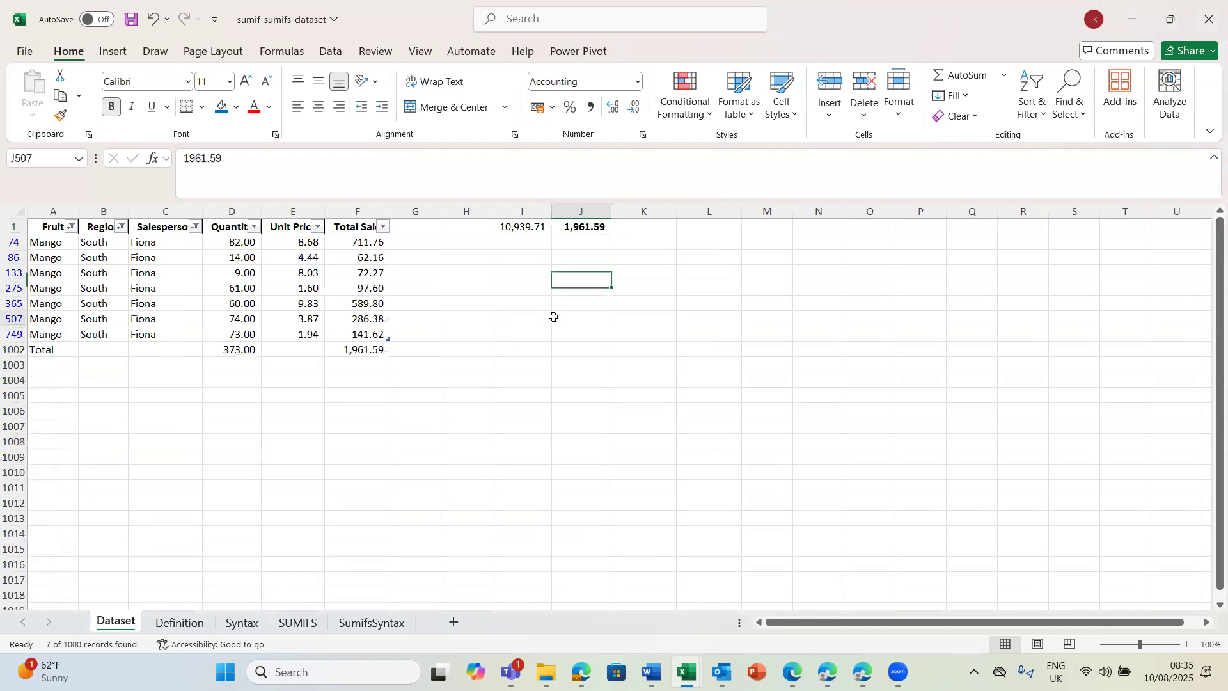
left_click(363, 350)
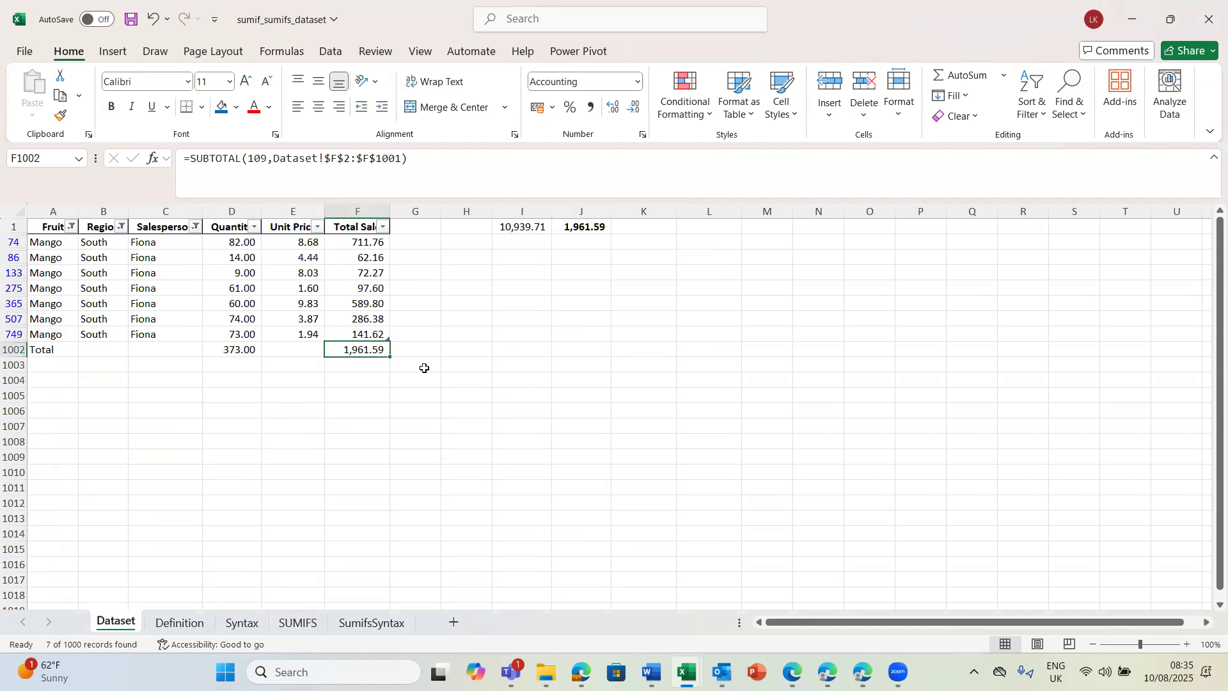
left_click(579, 227)
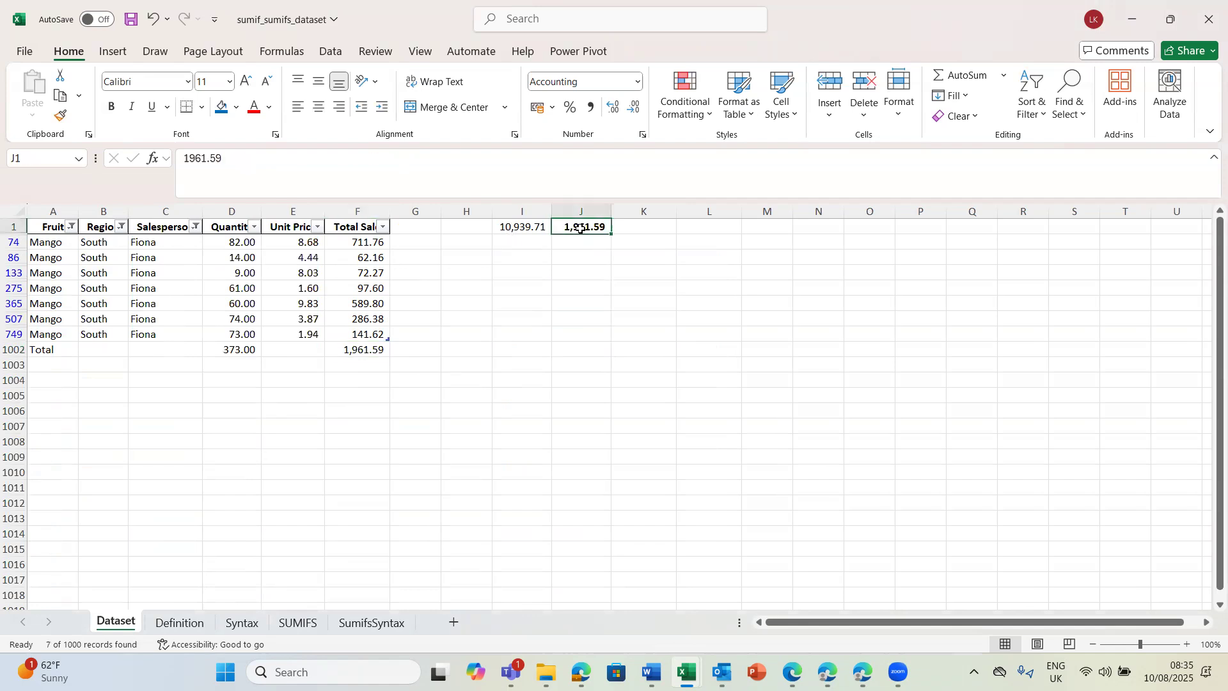
left_click(366, 243)
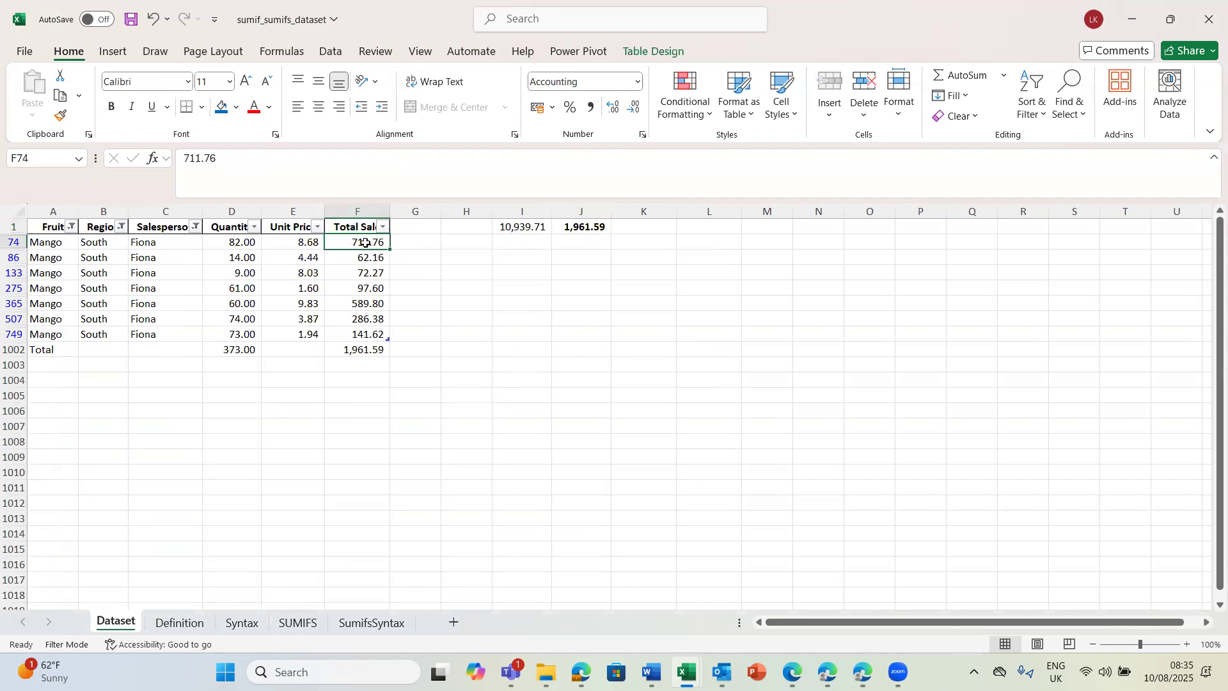
key("shift+Down")
key("shift+Down")
key("shift+Down")
key("shift+Down")
key("shift+Down")
key("shift+Down")
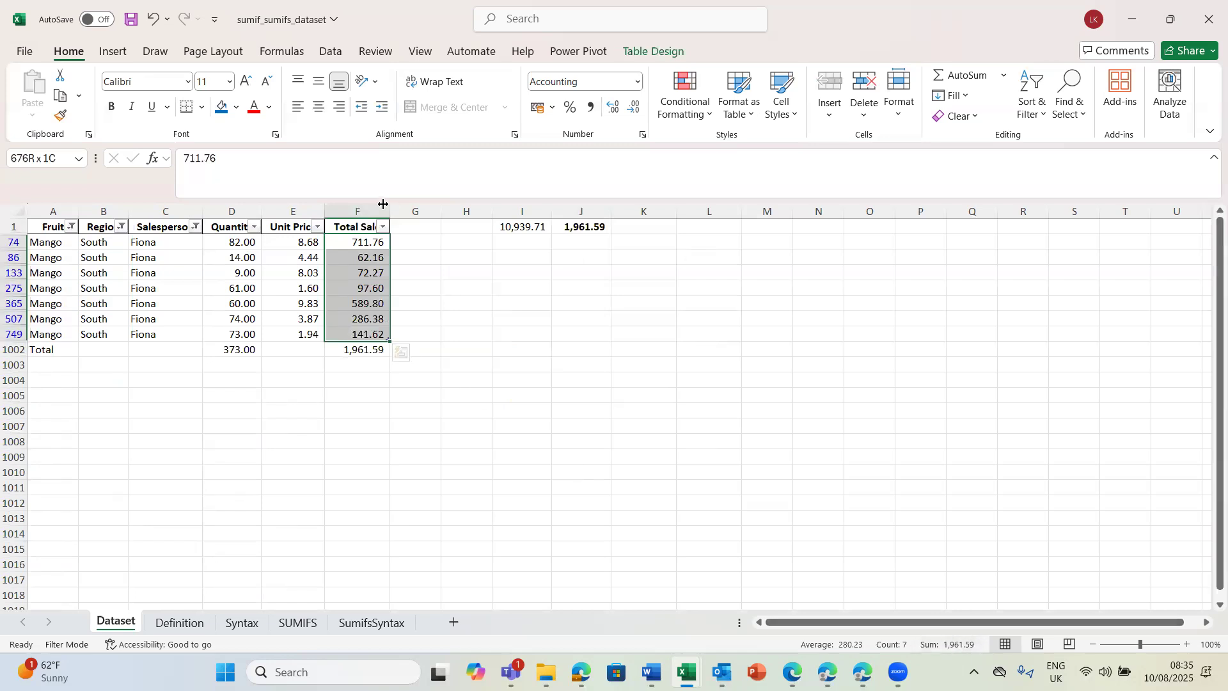
Clear the filters from the table's Fruit, Region and Salesperson columns.
left_click(73, 228)
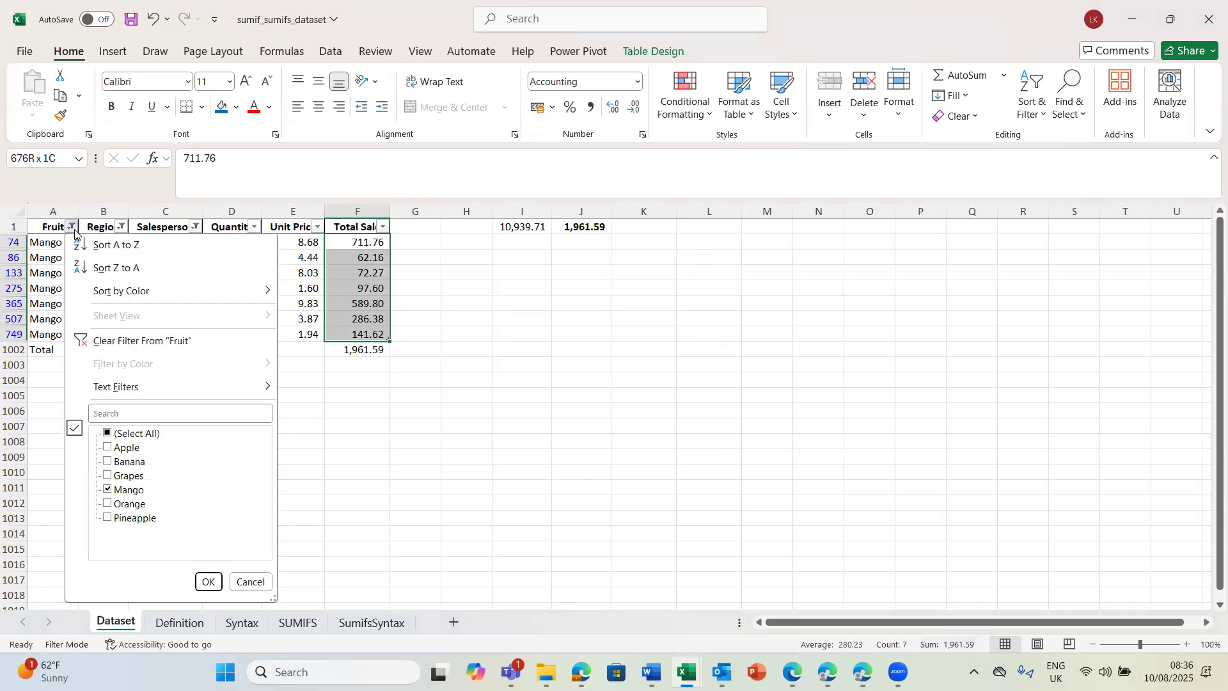
left_click(121, 339)
left_click(115, 226)
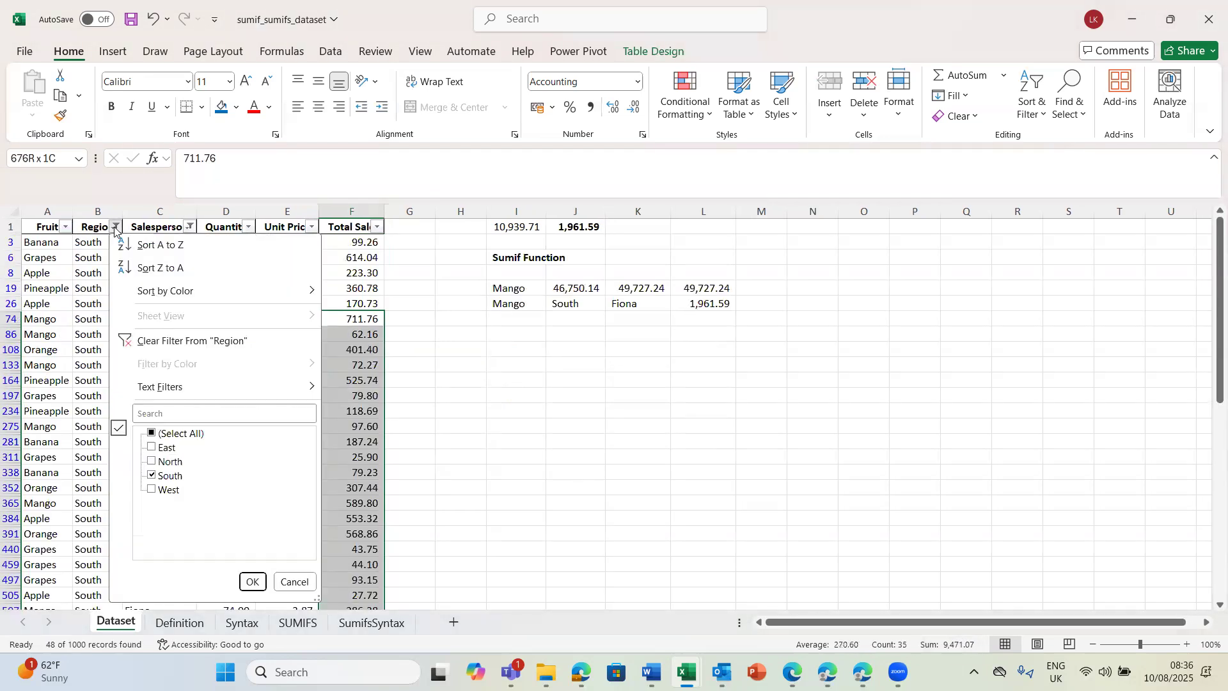
left_click(171, 341)
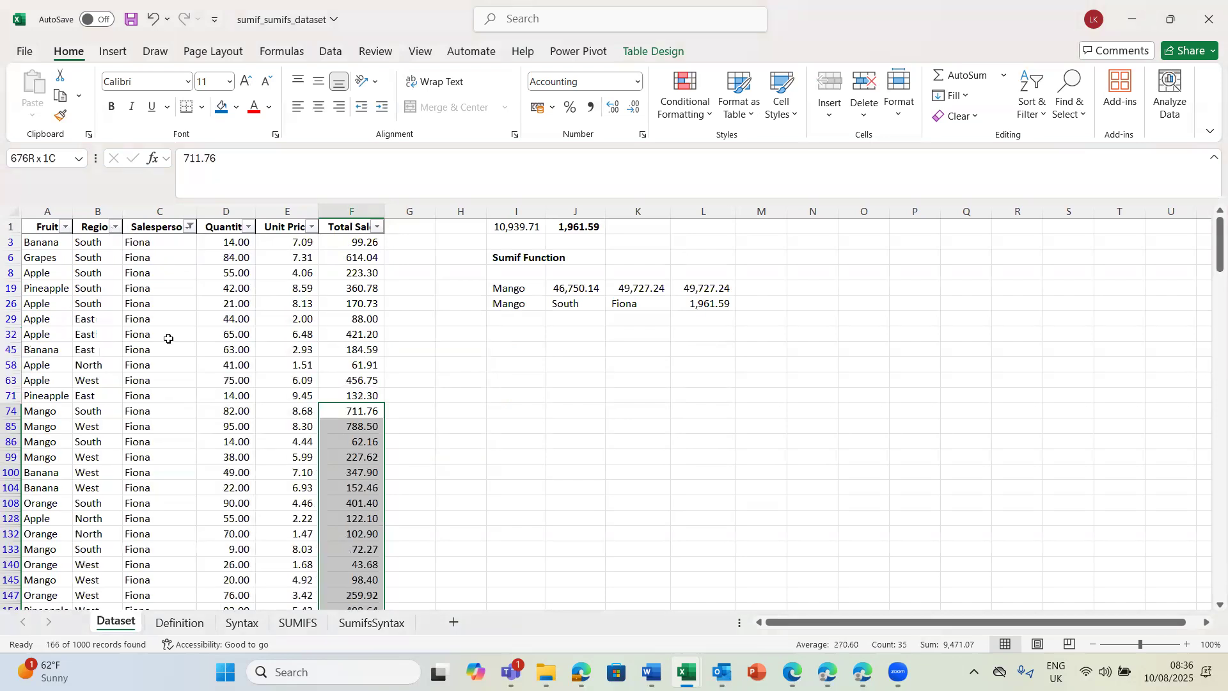
left_click(189, 228)
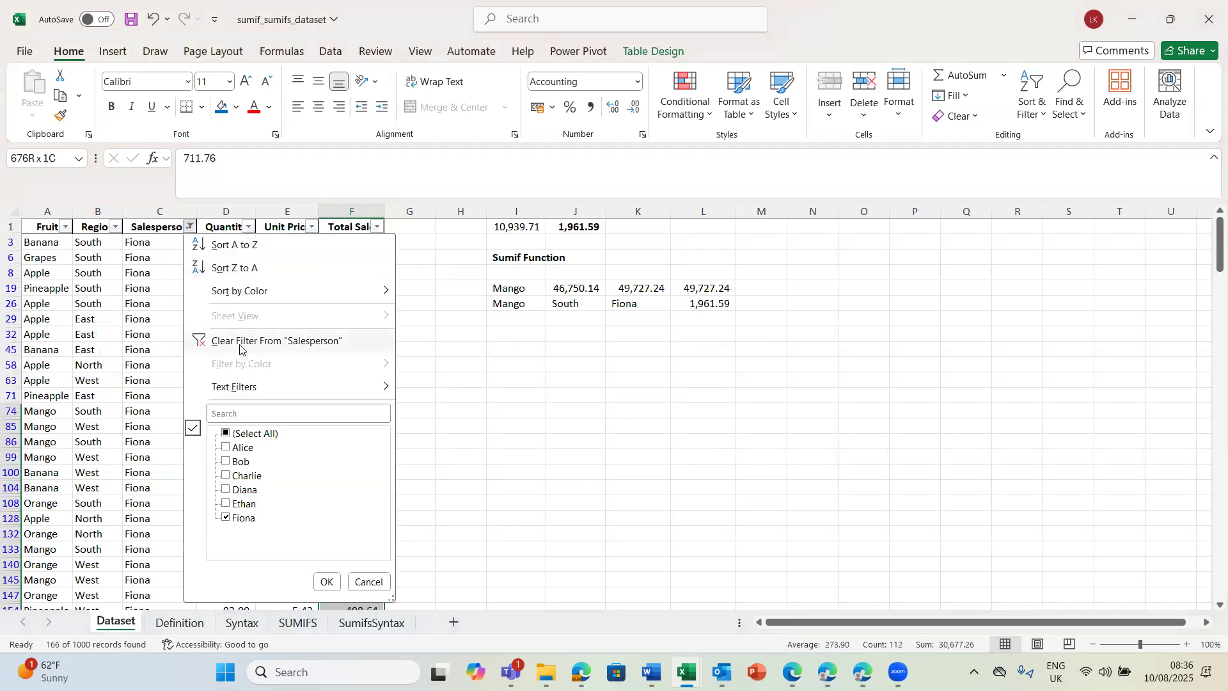
left_click(239, 343)
left_click(636, 397)
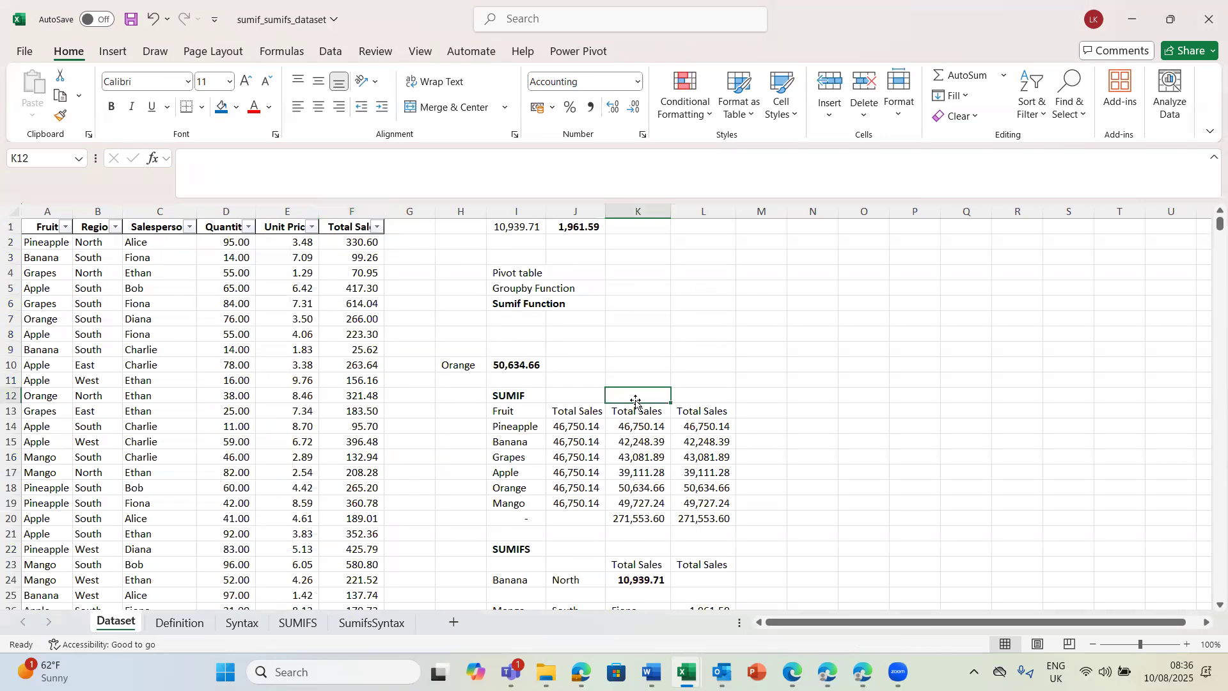
Replace SUMIF with AVERAGEIF in K14's formula for Pineapple, keeping the arguments A:A, I14 and F:F.
left_click(515, 410)
left_click(581, 411)
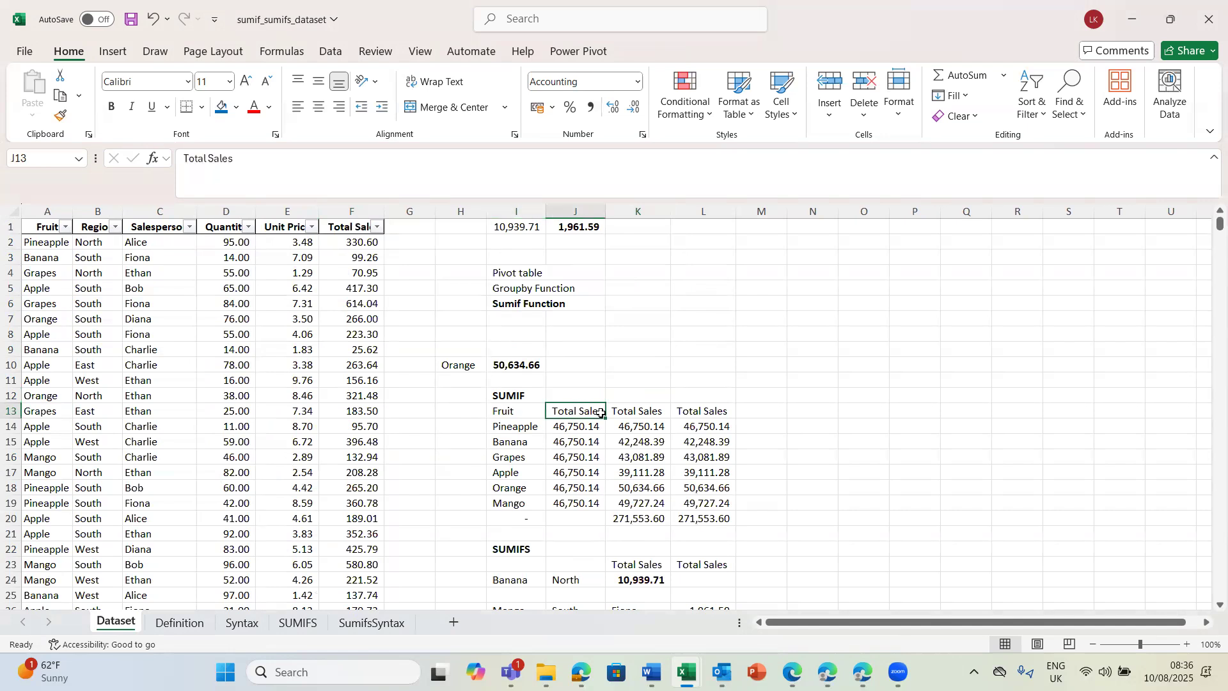
left_click(632, 421)
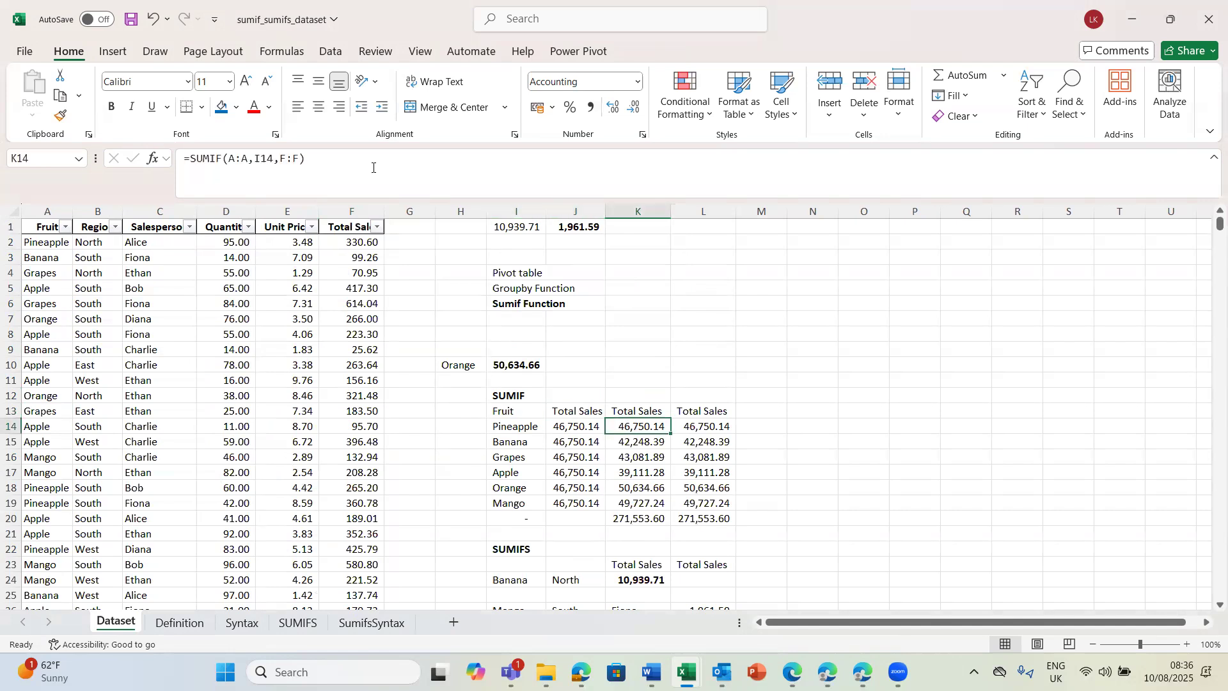
left_click(219, 160)
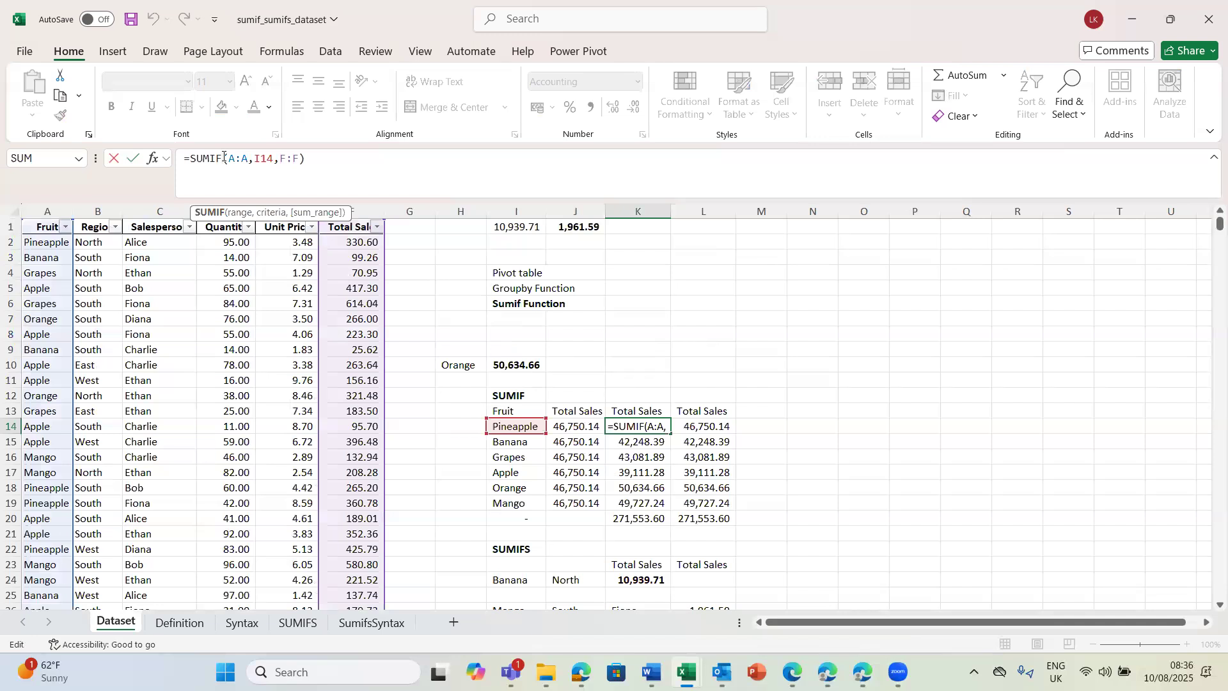
key("BackSpace")
key("BackSpace")
key("BackSpace")
key("BackSpace")
key("BackSpace")
type("aver")
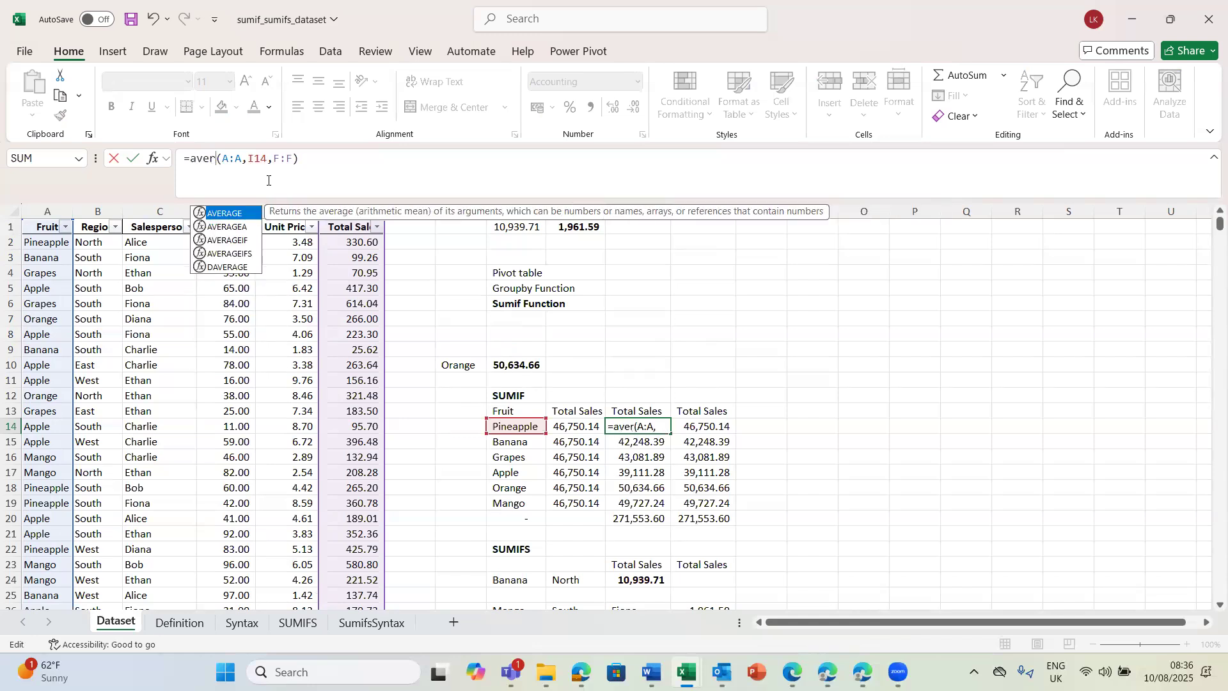
key("Down")
key("Down")
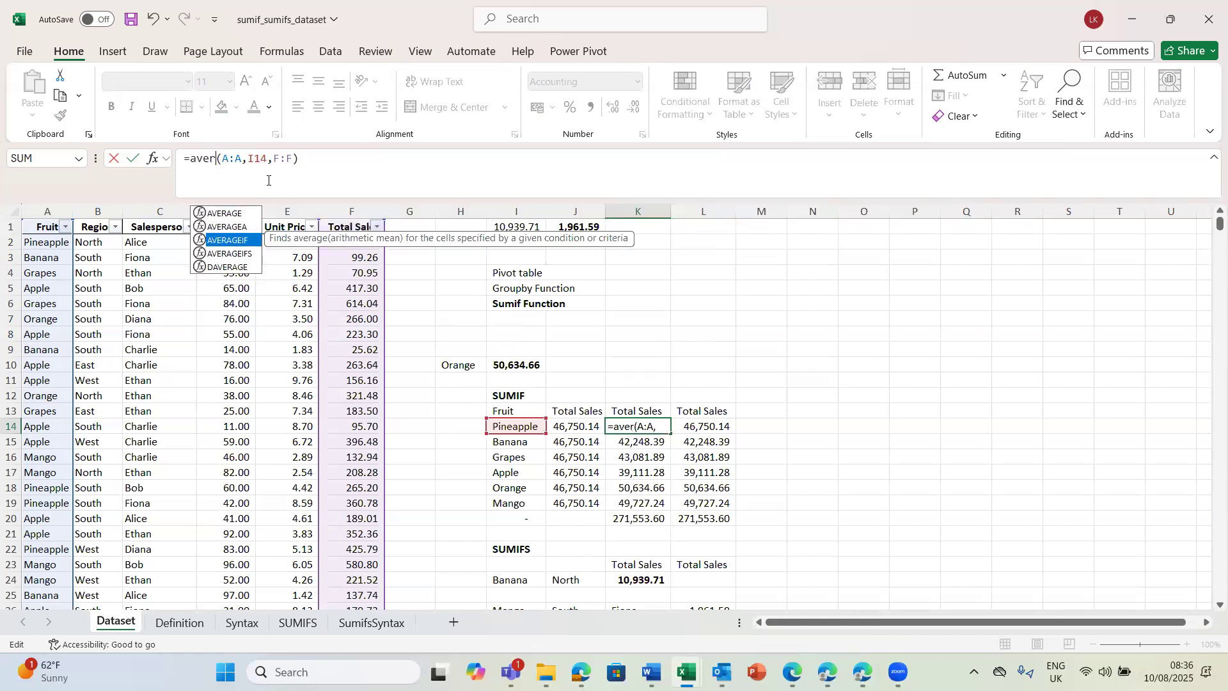
key("Tab")
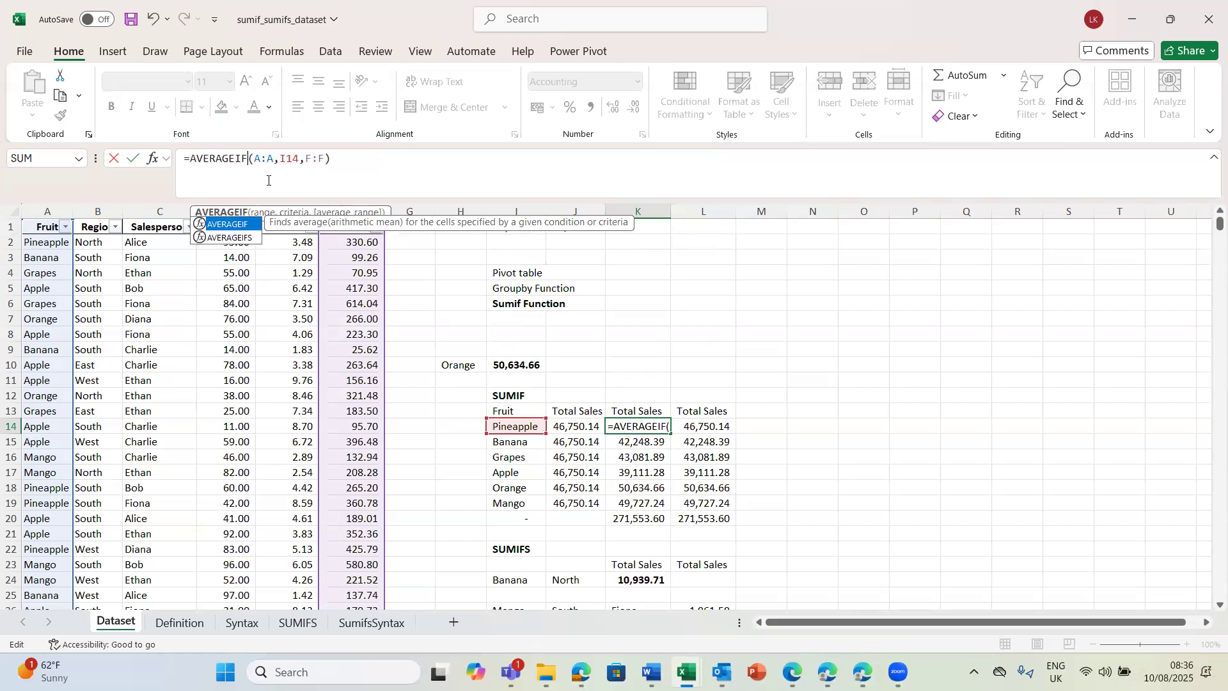
key("Return")
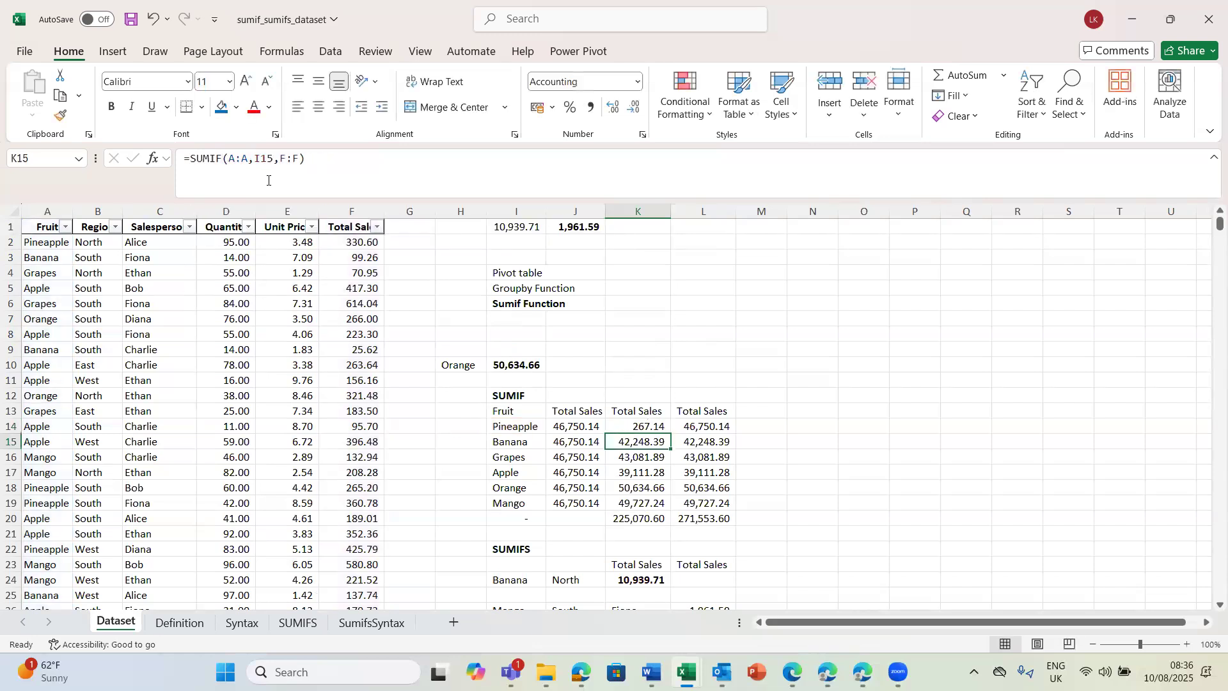
Fill K14's AVERAGEIF formula down through K19 and review the average for each fruit.
left_click(633, 424)
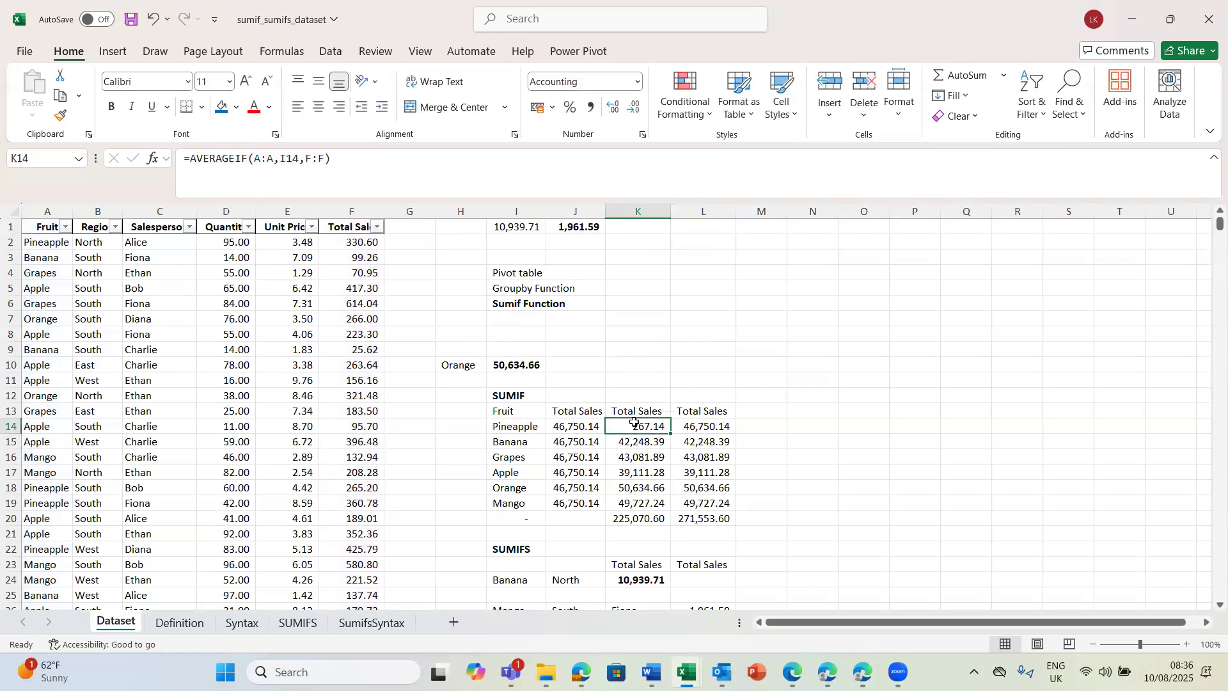
double_click(667, 435)
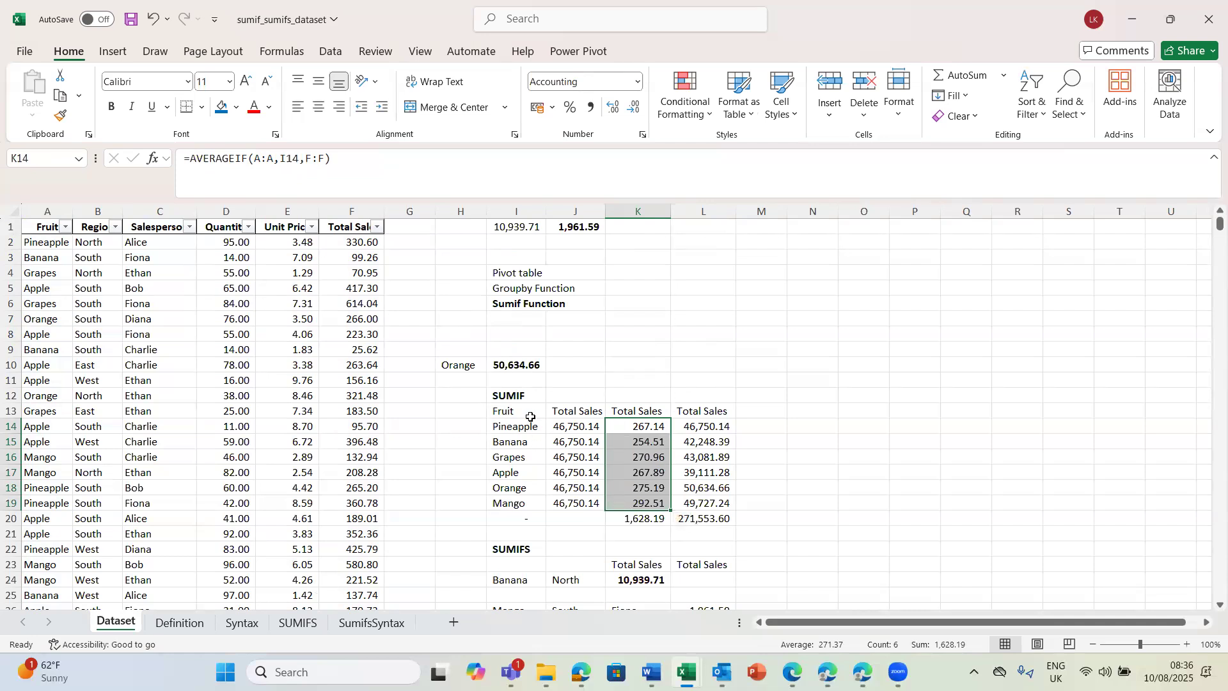
left_click(507, 428)
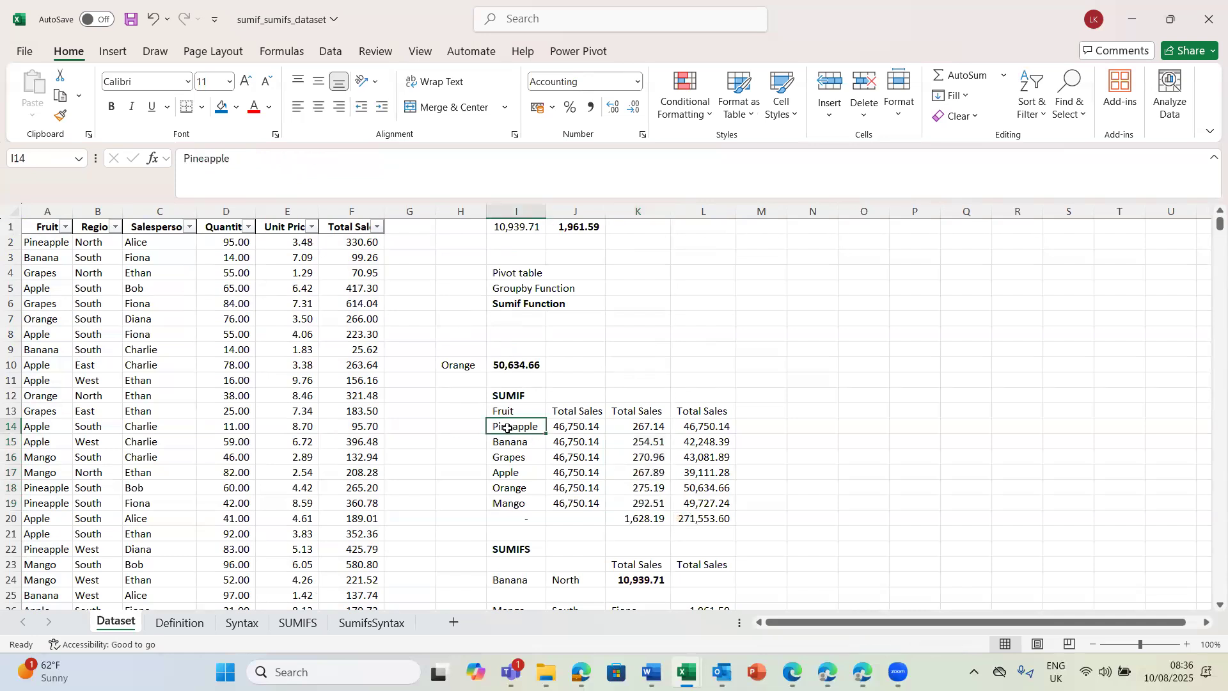
left_click(646, 429)
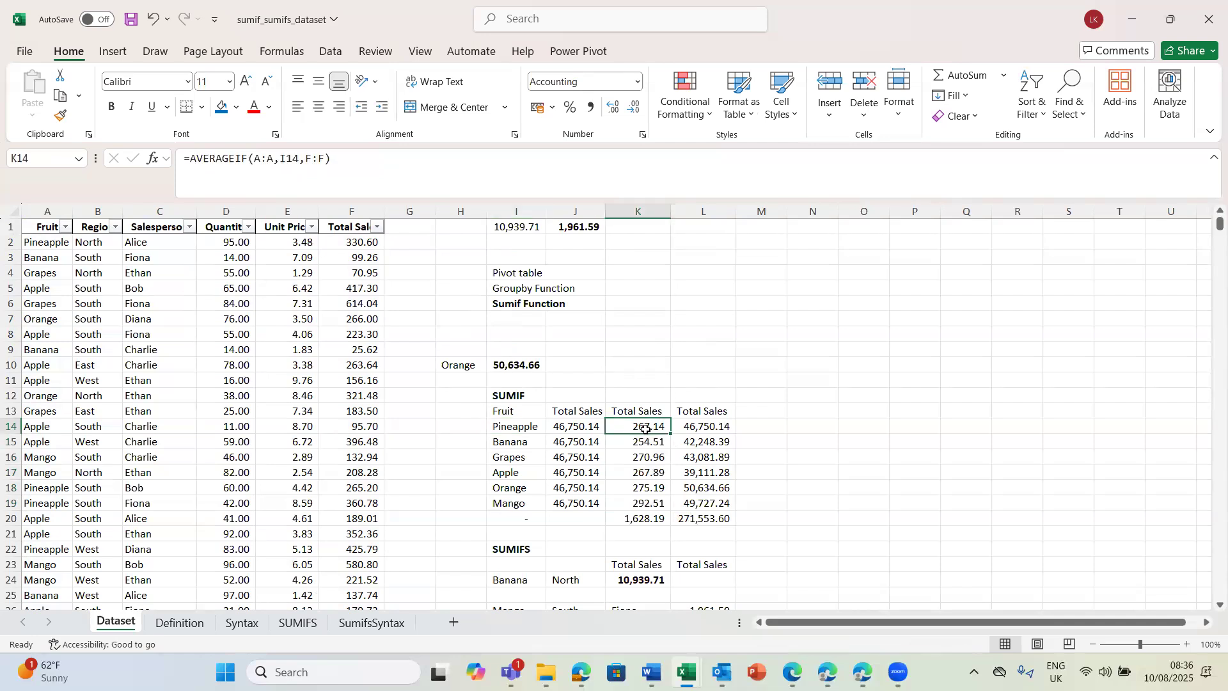
left_click(511, 443)
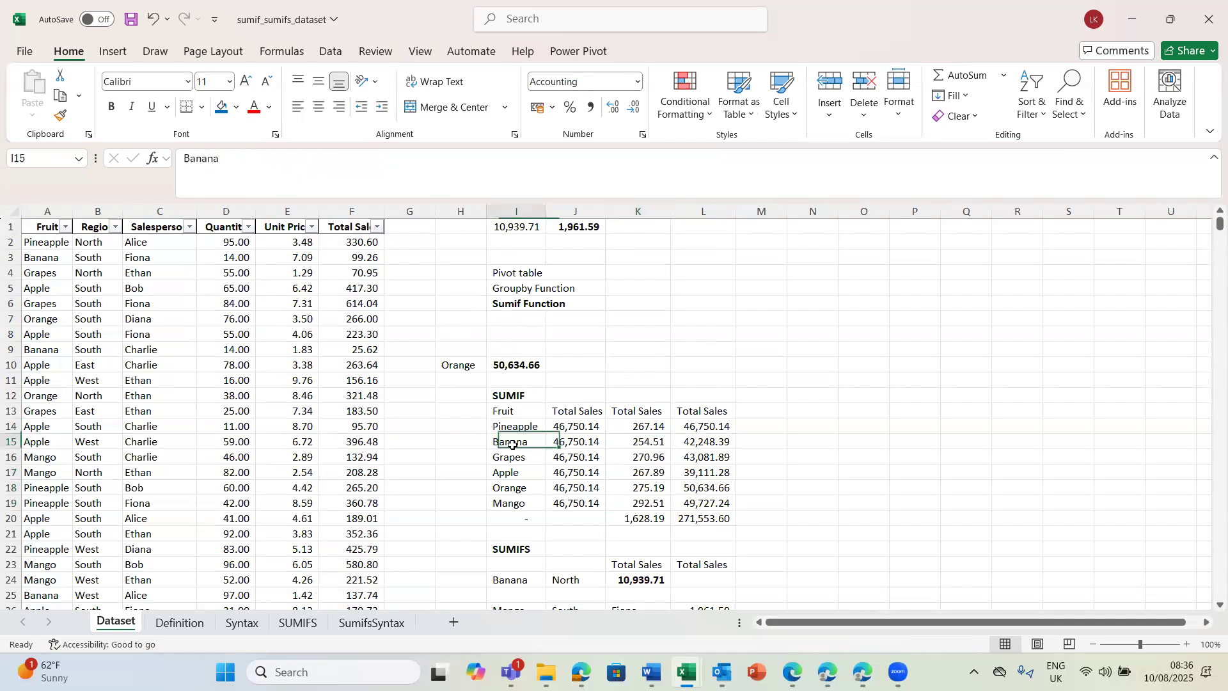
left_click(648, 471)
left_click(647, 501)
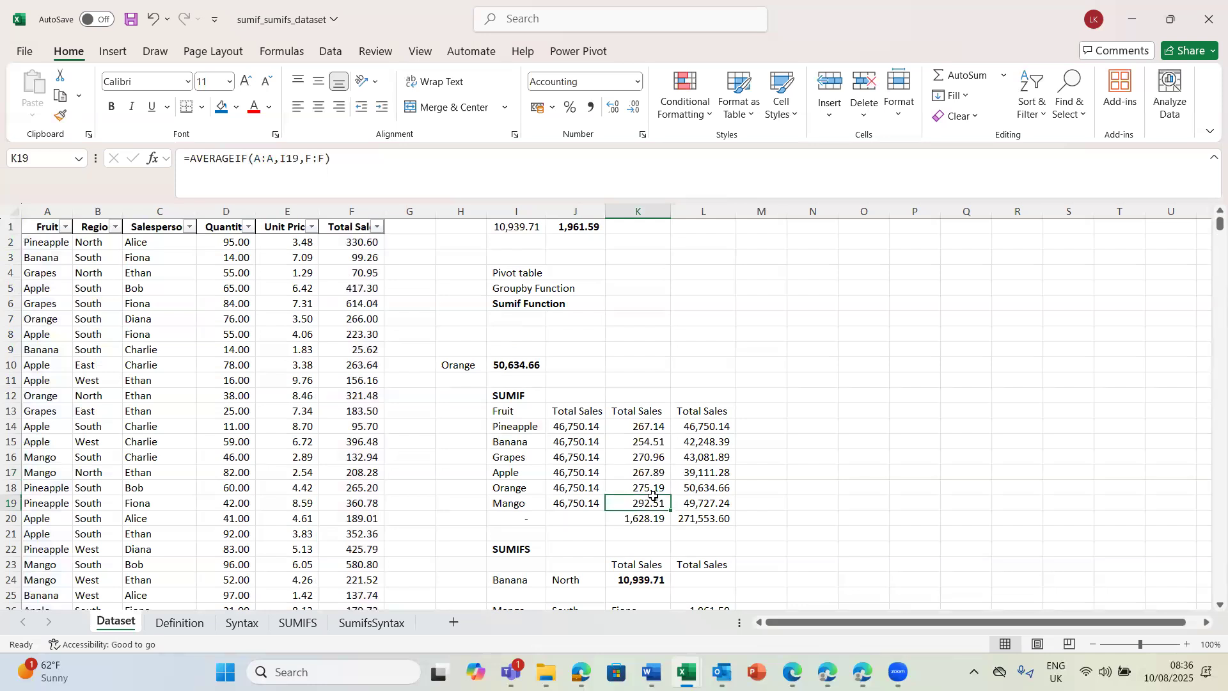
Try to replace AVERAGEIF with COUNTIF in K14's formula, keeping the arguments A:A, I14 and F:F.
left_click(641, 425)
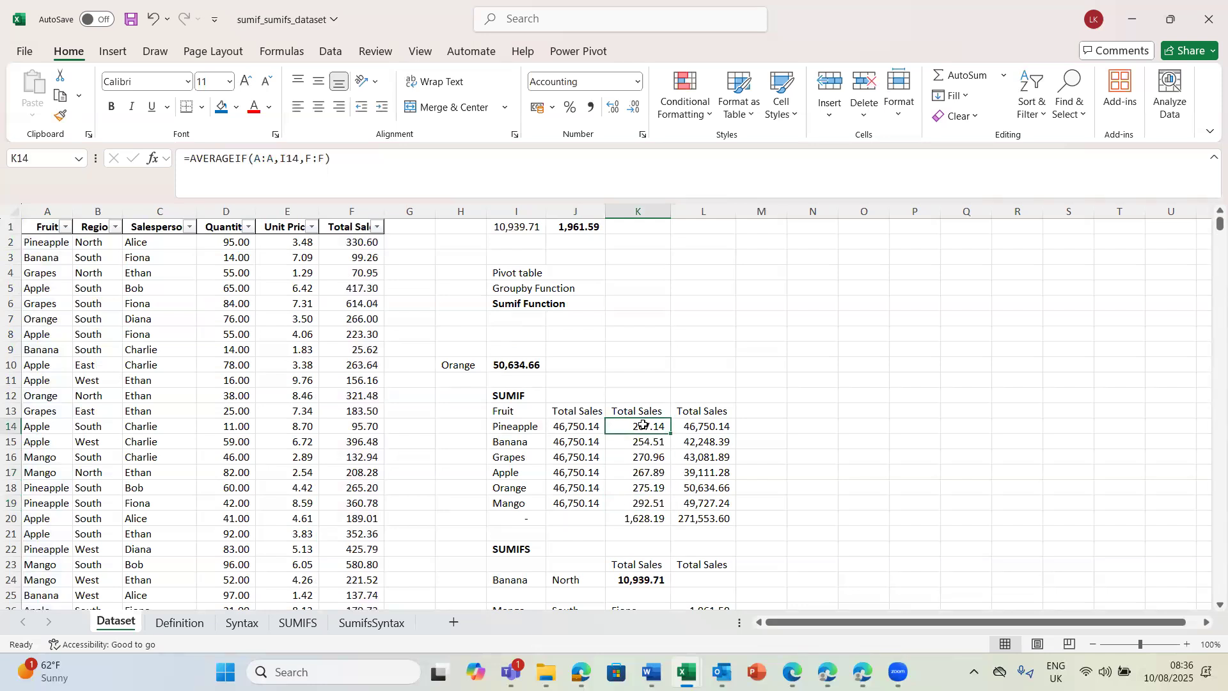
left_click(246, 157)
key("BackSpace")
key("BackSpace")
key("BackSpace")
key("BackSpace")
key("BackSpace")
key("BackSpace")
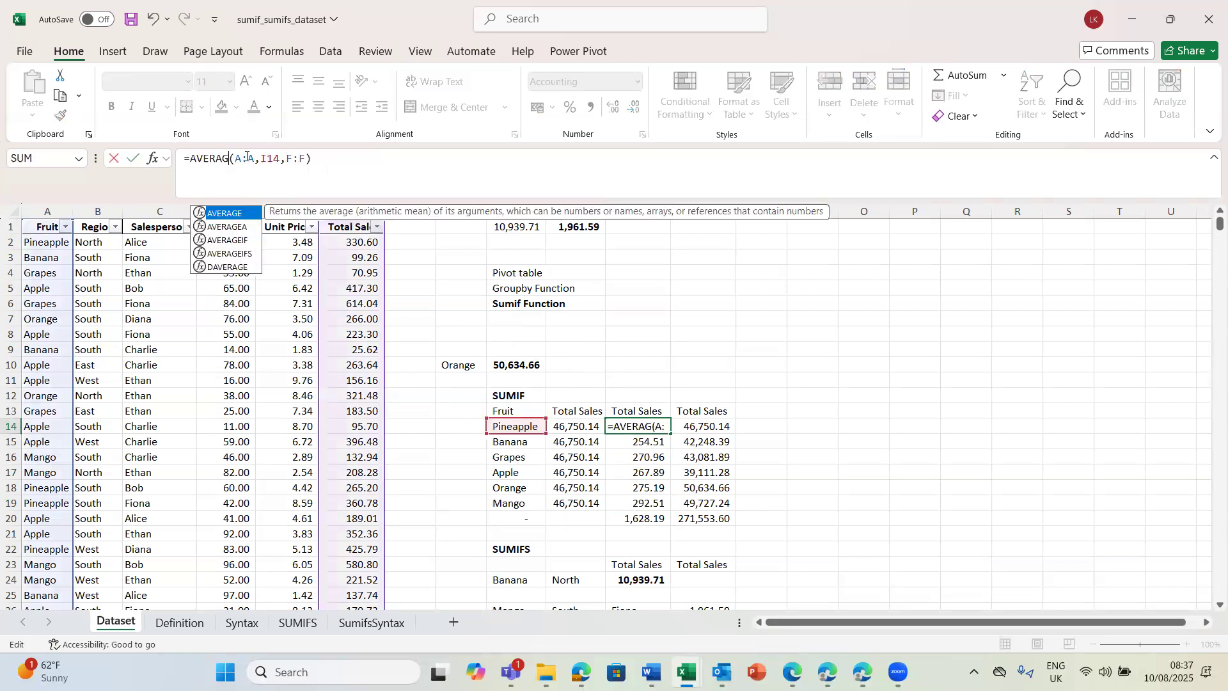
key("BackSpace")
key("BackSpace")
key("BackSpace")
type("count")
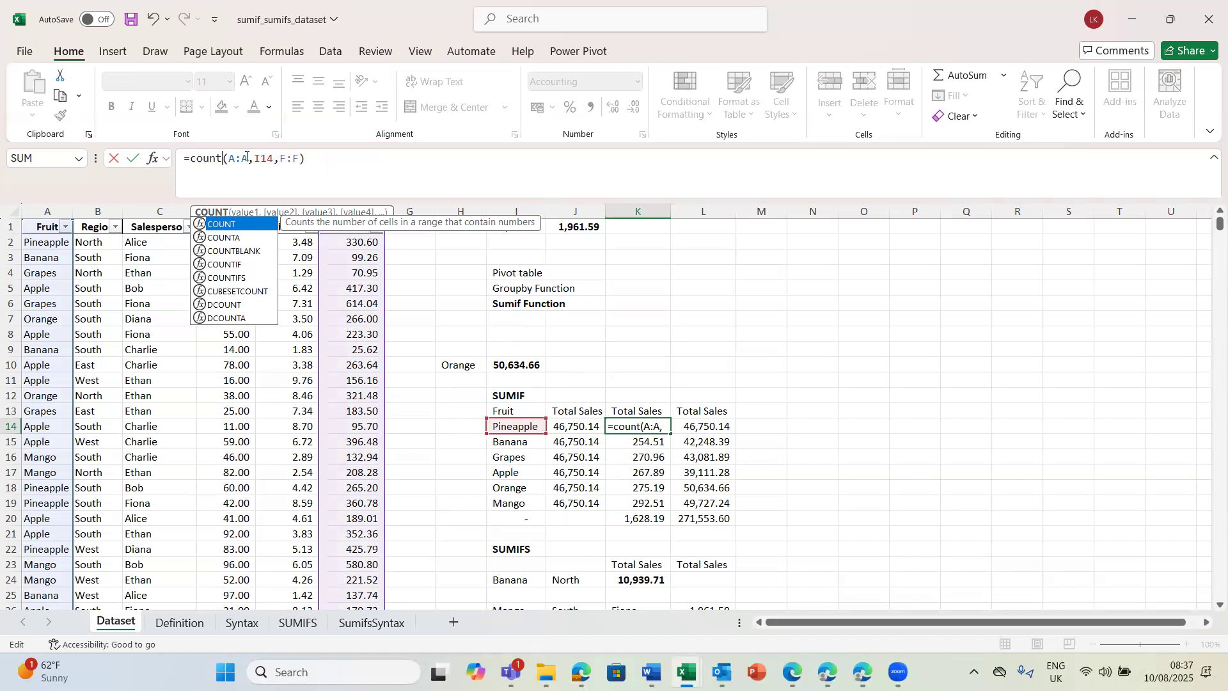
key("Down")
key("Down")
key("Down")
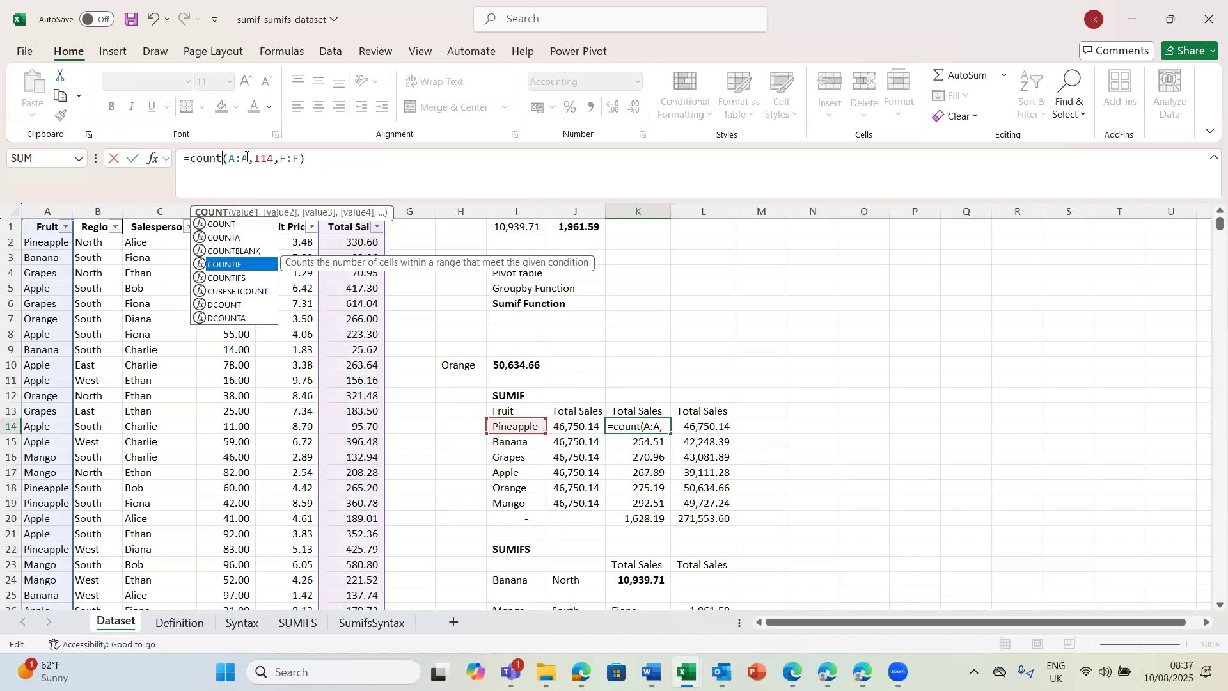
key("Tab")
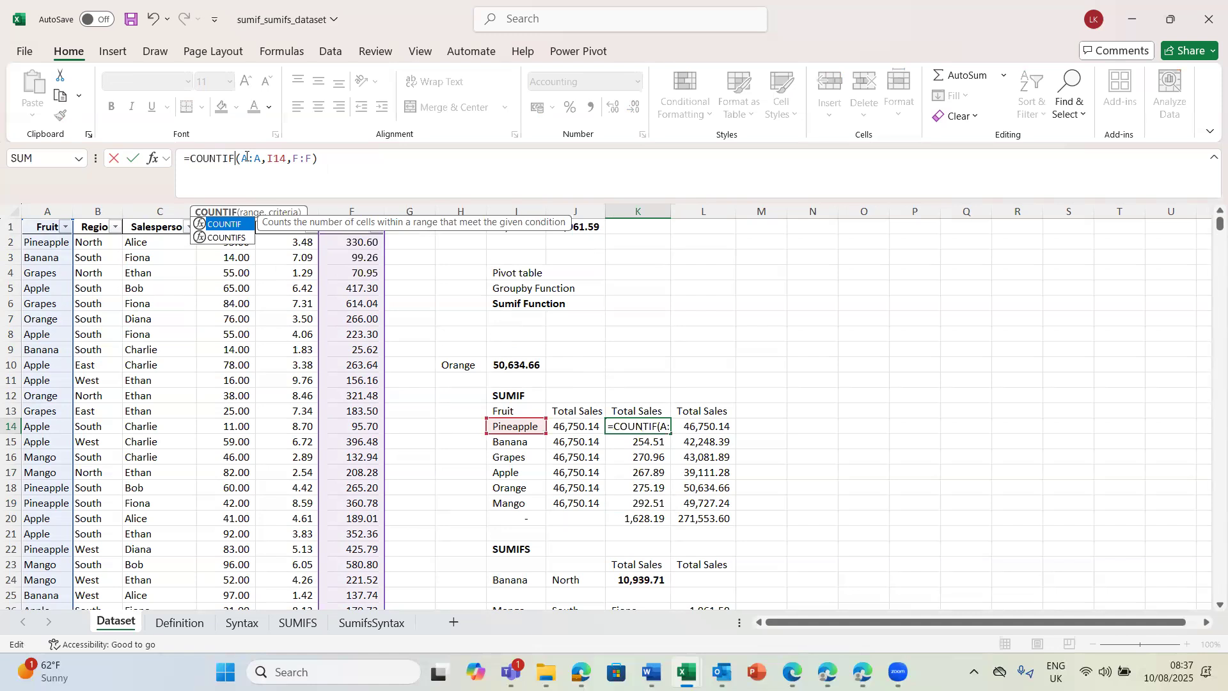
key("Return")
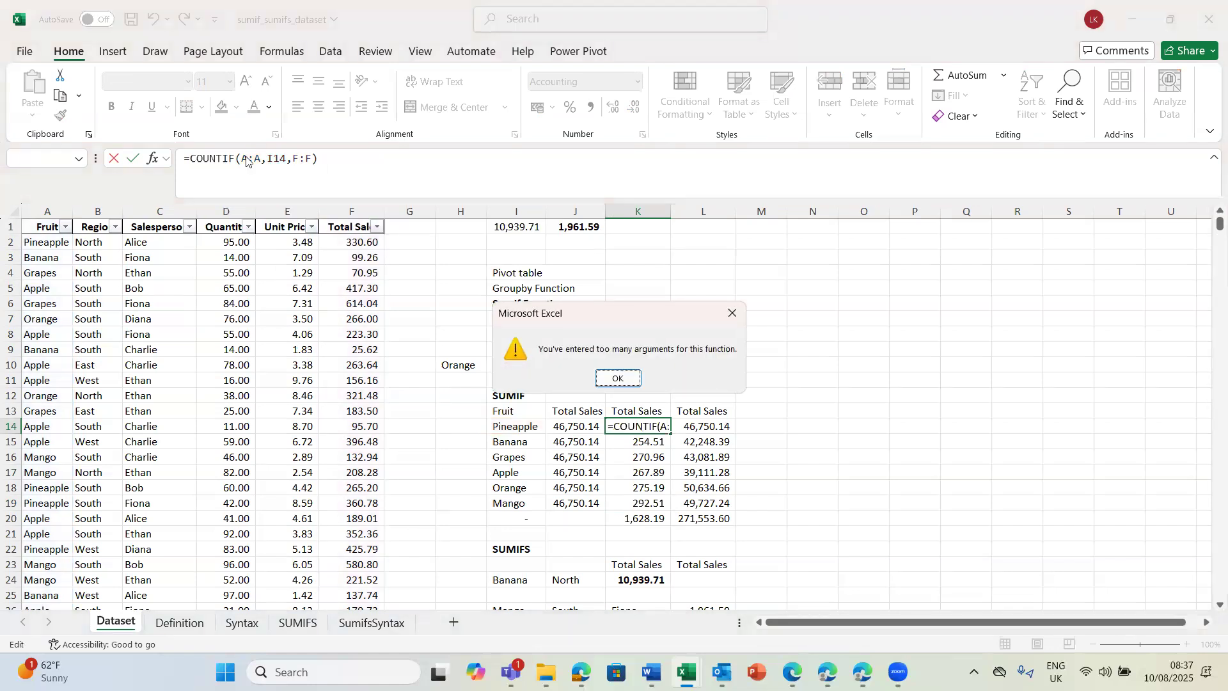
left_click(616, 377)
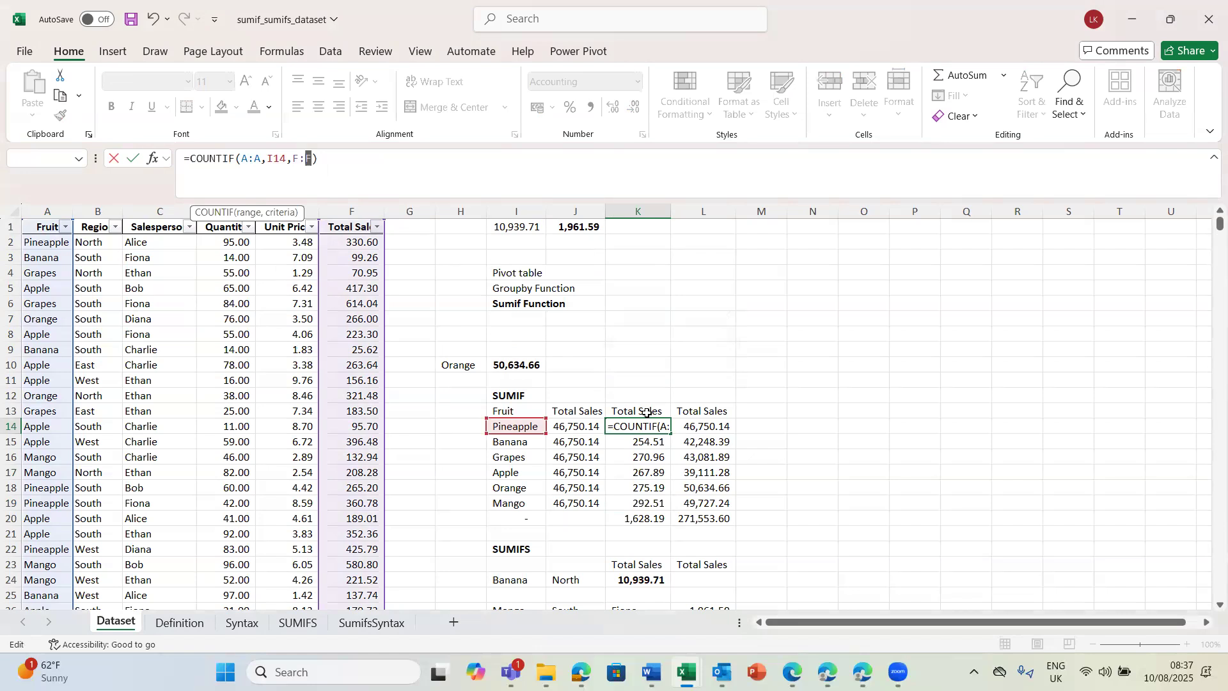
key("Return")
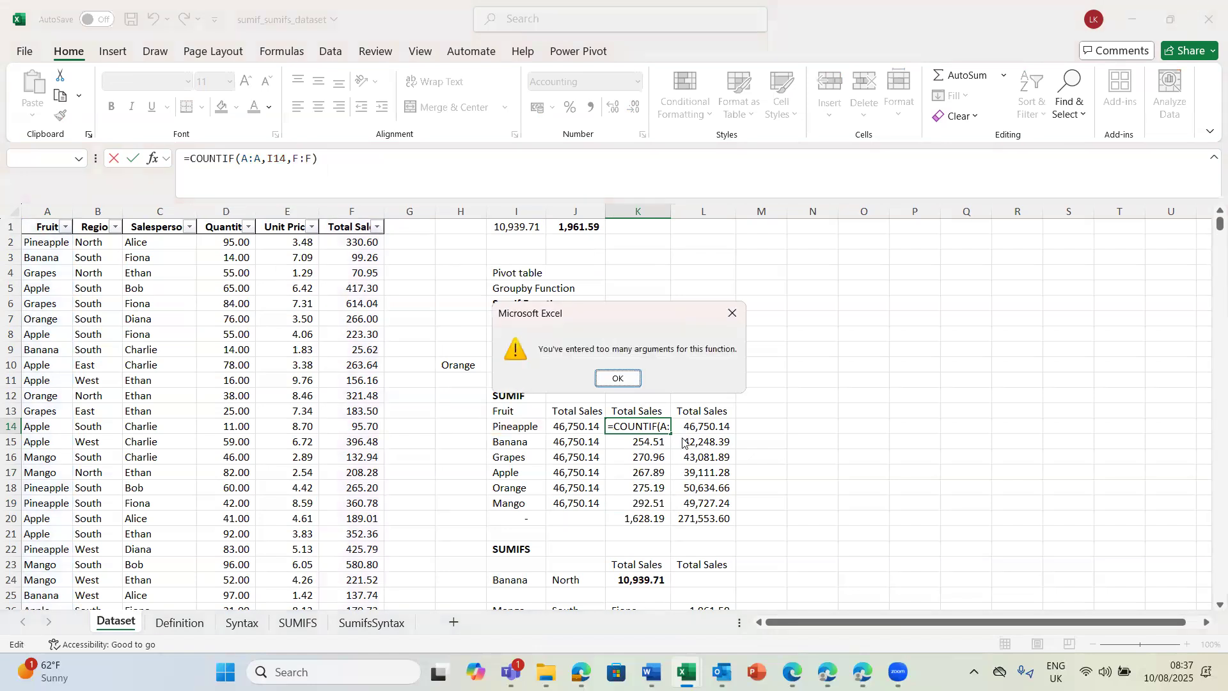
Try to back out of the COUNTIF edit in K14 with repeated undo and redo.
key("Return")
key("ctrl+z")
key("ctrl+z")
key("ctrl+z")
key("ctrl+y")
key("ctrl+z")
key("ctrl+y")
key("ctrl+z")
key("ctrl+y")
key("Return")
key("Return")
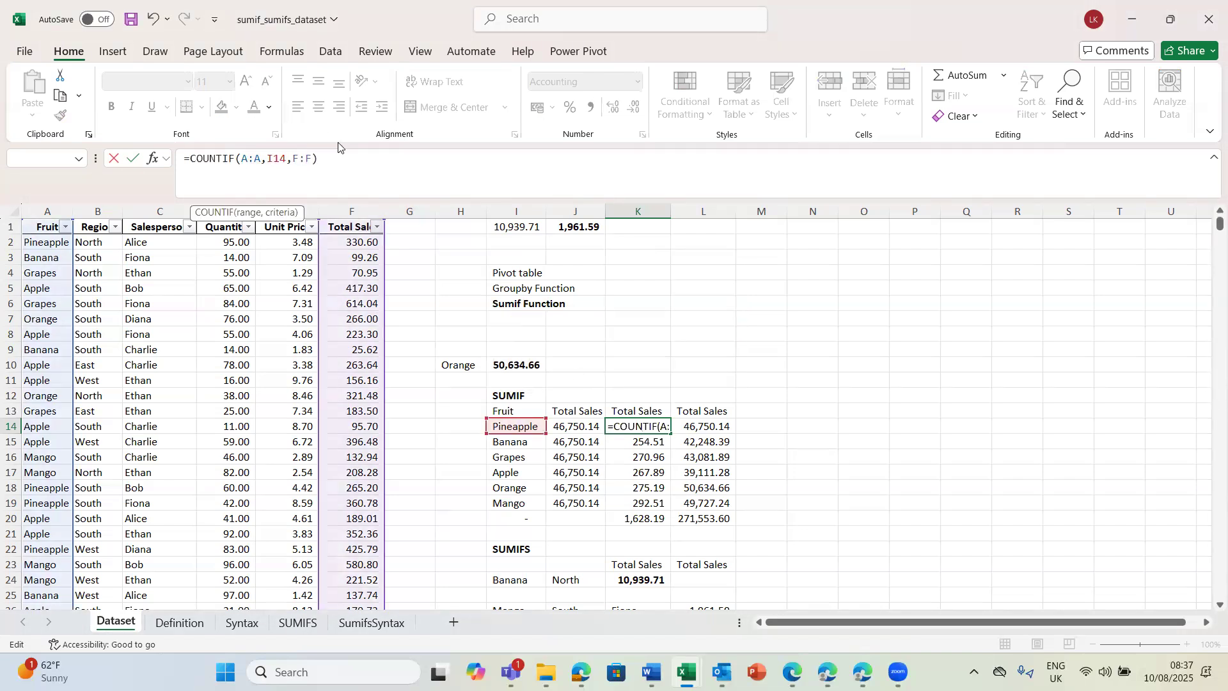
Erase the whole COUNTIF formula from K14 and undo the deletion to restore the AVERAGEIF formula.
left_click(318, 158)
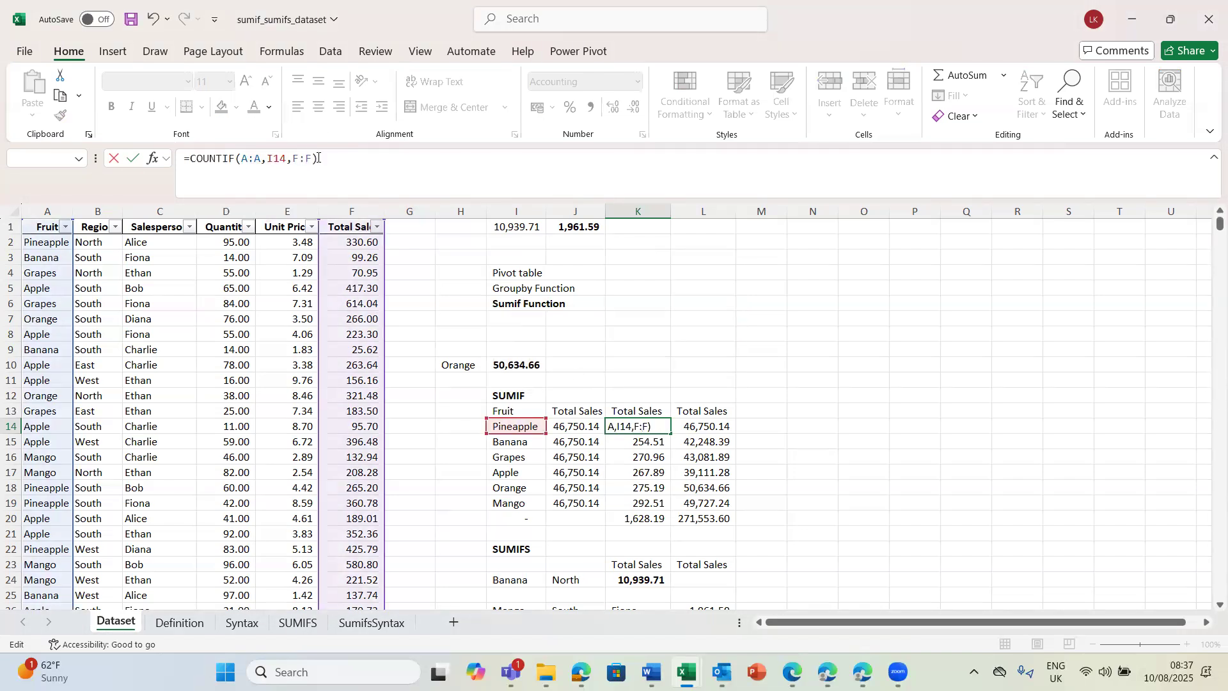
key("BackSpace")
key("BackSpace")
key("BackSpace")
key("BackSpace")
key("BackSpace")
key("BackSpace")
key("BackSpace")
key("BackSpace")
key("BackSpace")
key("BackSpace")
key("BackSpace")
key("BackSpace")
key("BackSpace")
key("BackSpace")
key("BackSpace")
key("BackSpace")
key("BackSpace")
key("BackSpace")
key("BackSpace")
key("BackSpace")
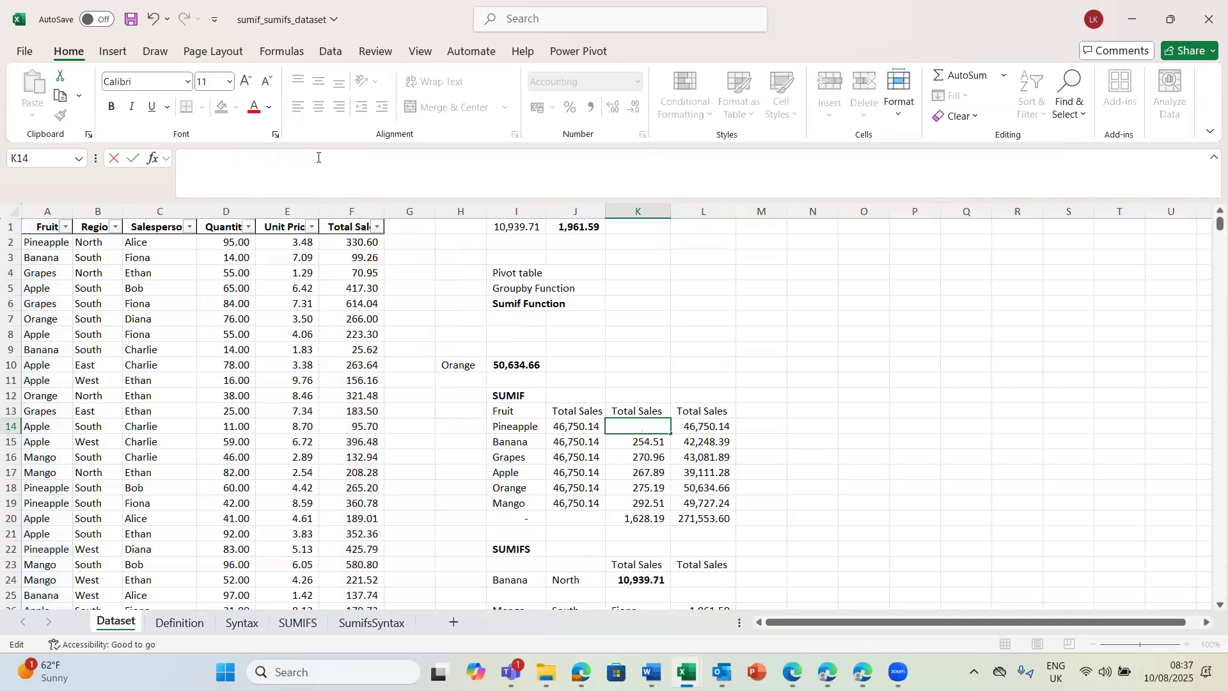
key("Return")
key("ctrl+z")
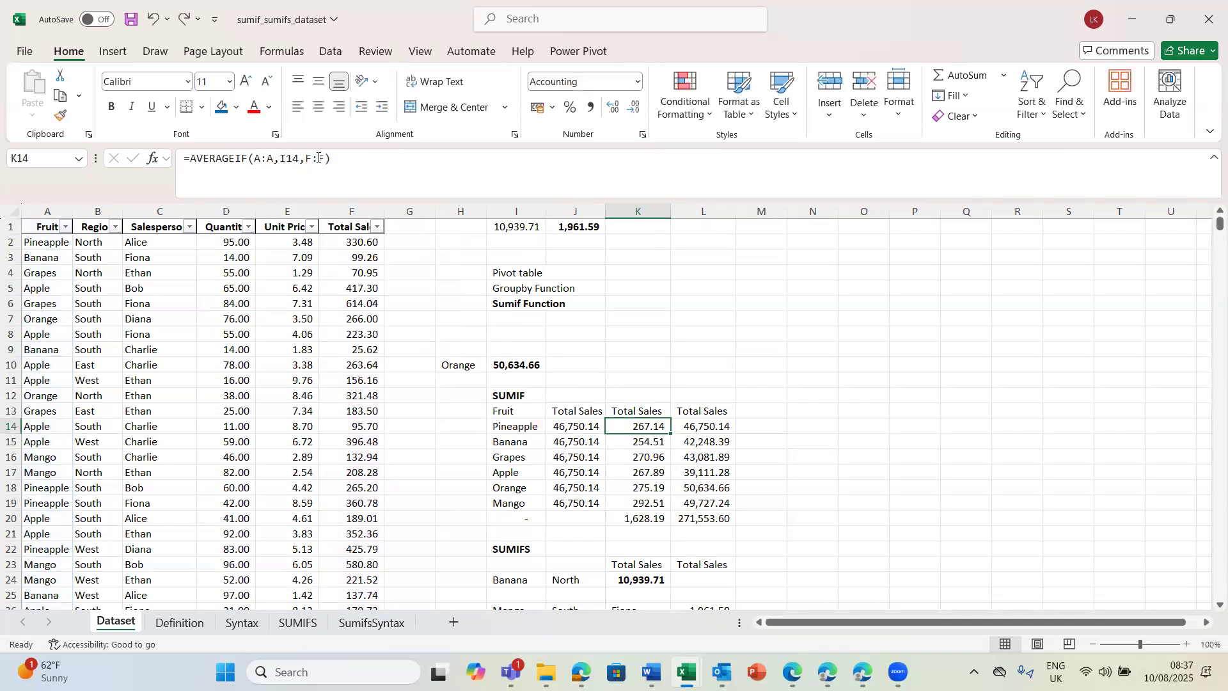
Replace SUMIFS with AVERAGEIFS in K24's formula, keeping the Total Sale range and the Fruit and Region criteria from I24 and J24.
left_click(638, 448)
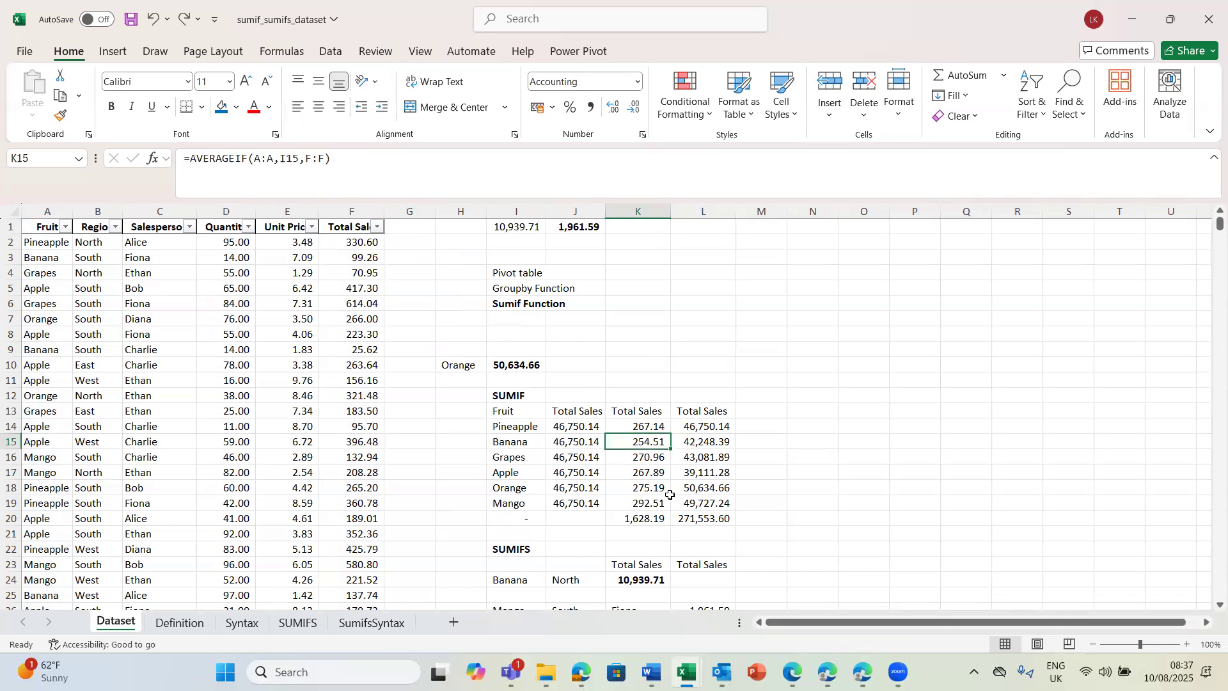
left_click(645, 541)
key("Down")
key("Down")
key("Down")
key("Down")
key("Down")
key("Down")
key("Down")
key("Down")
key("Down")
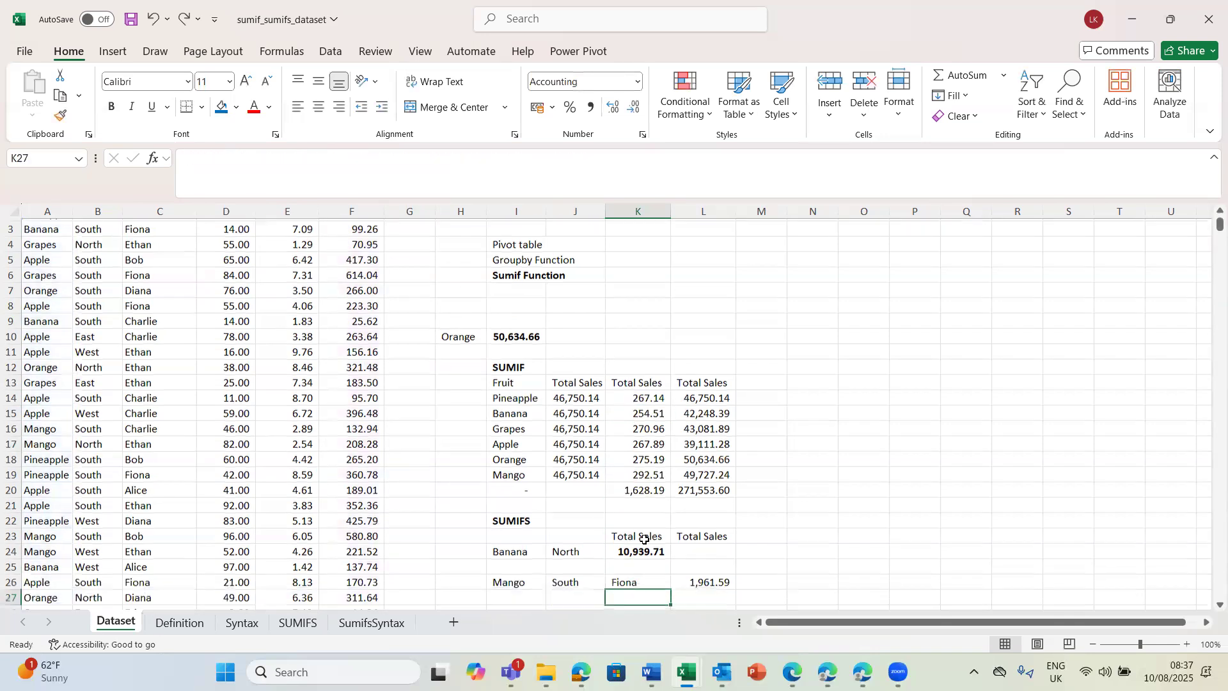
key("Up")
key("Up")
key("Up")
key("Up")
key("Up")
key("Up")
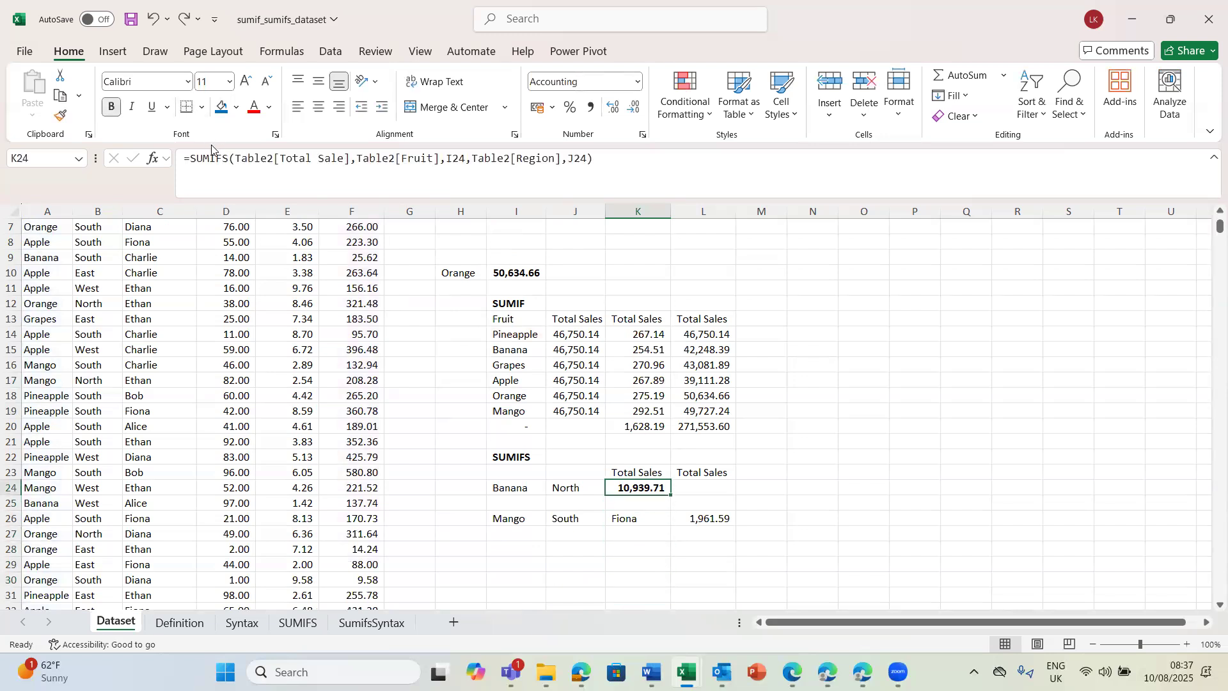
left_click(228, 157)
key("BackSpace")
key("BackSpace")
key("BackSpace")
key("BackSpace")
key("BackSpace")
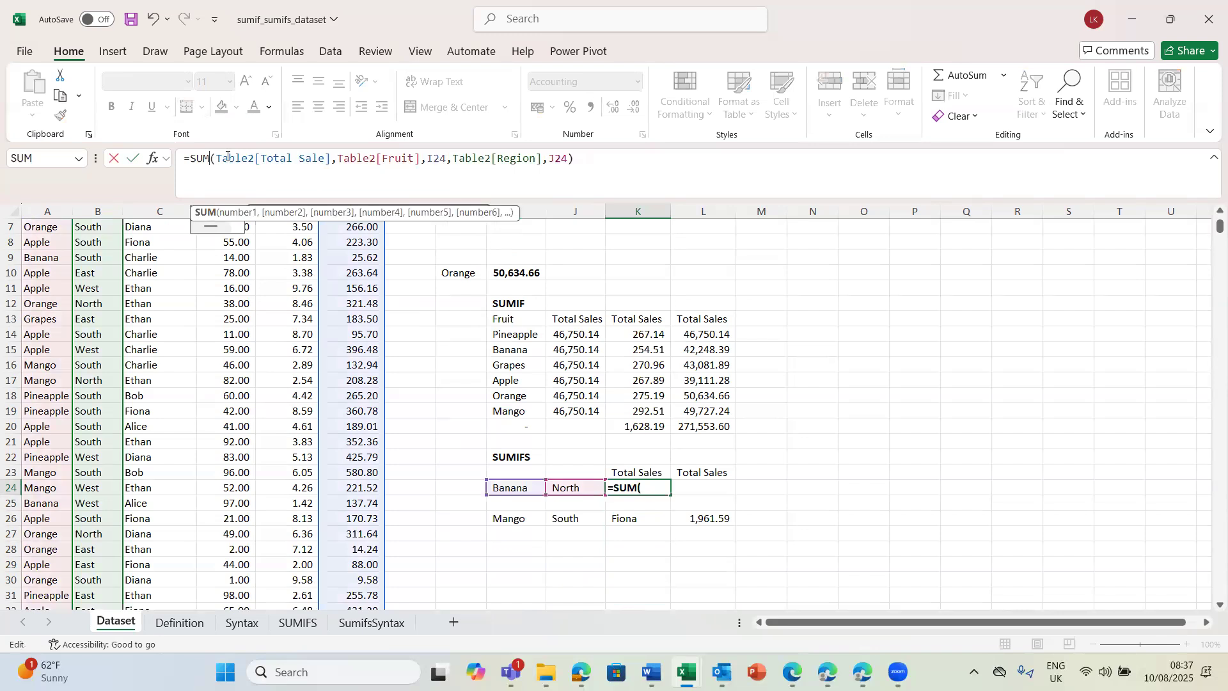
key("BackSpace")
type("avera")
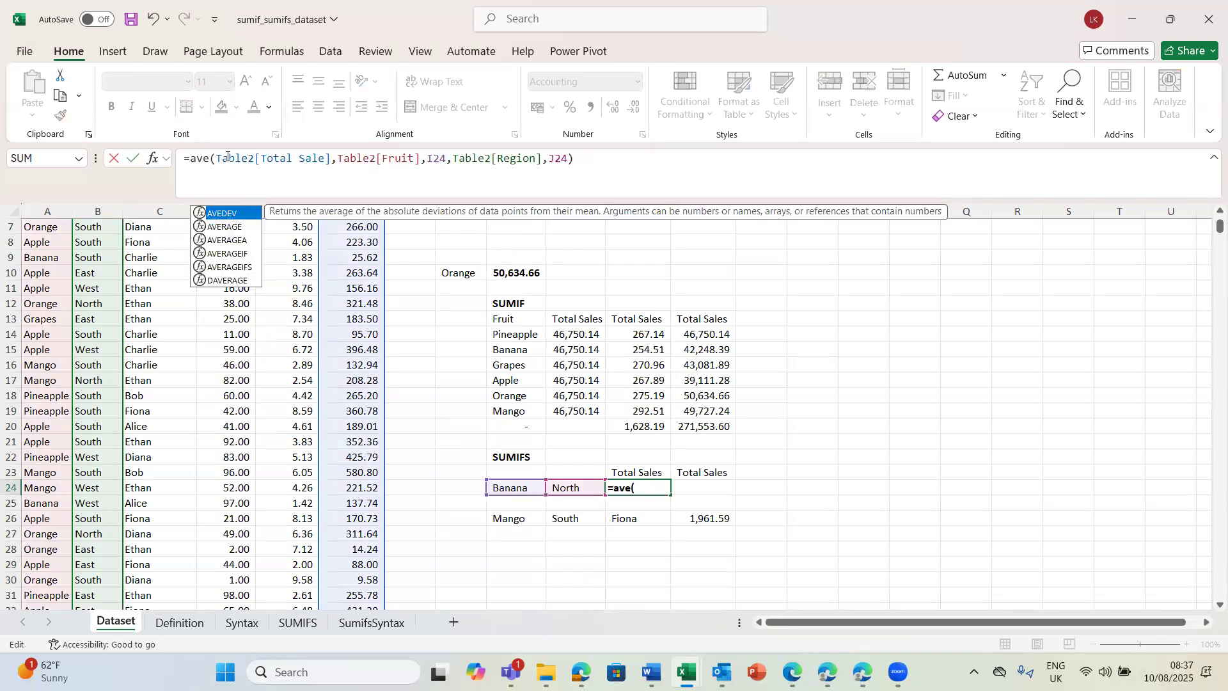
key("Down")
key("Down")
key("Down")
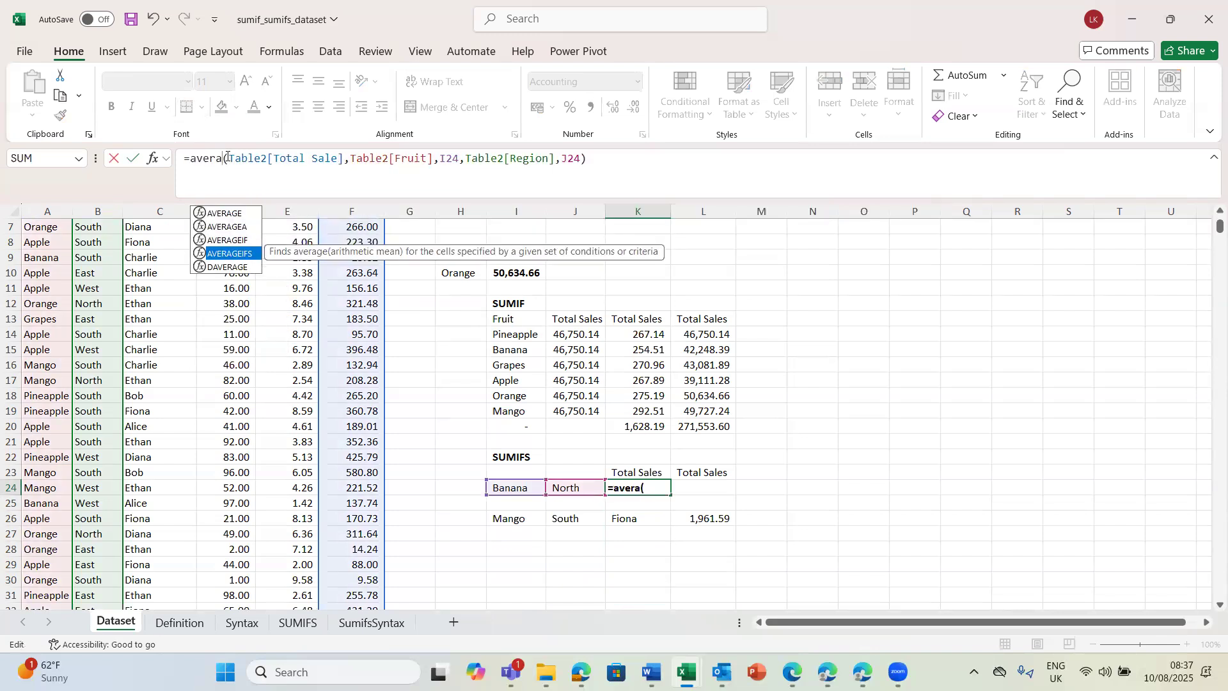
key("Tab")
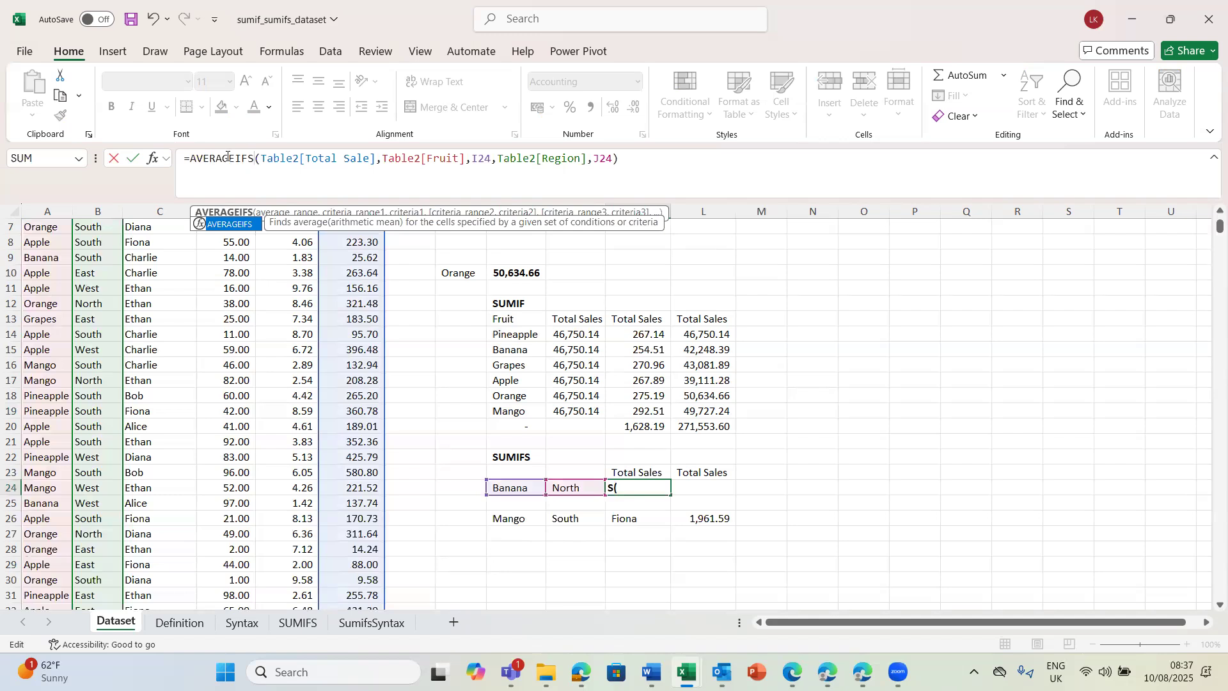
key("Return")
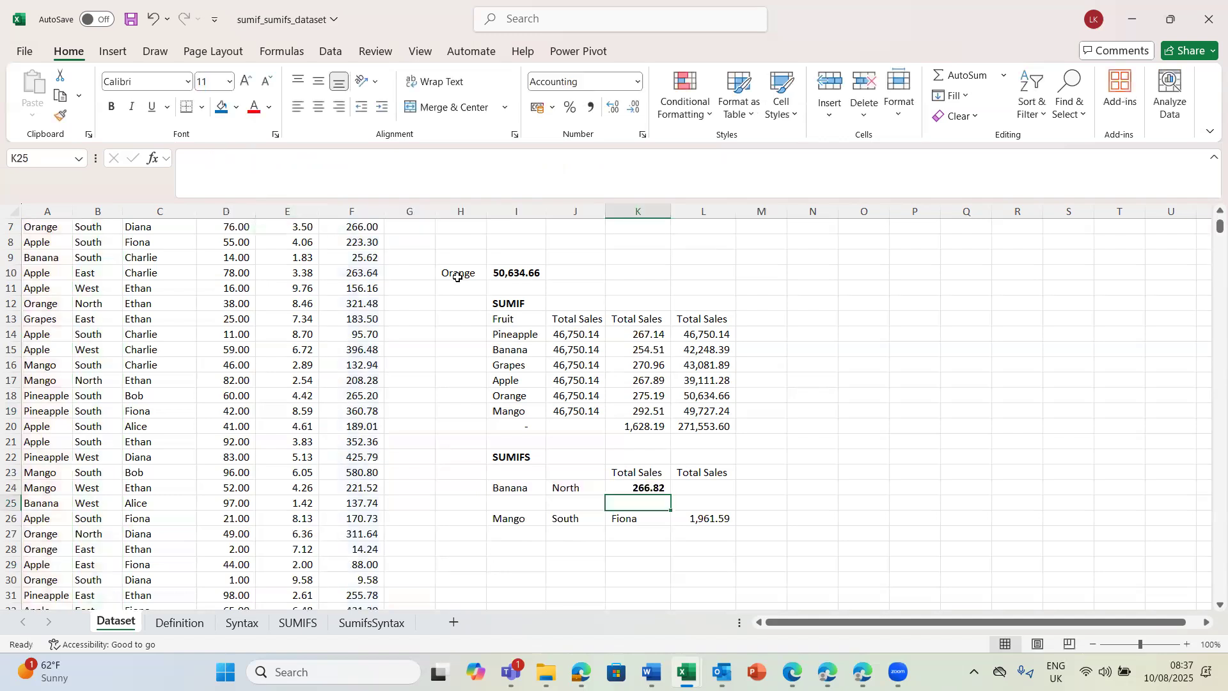
left_click(625, 490)
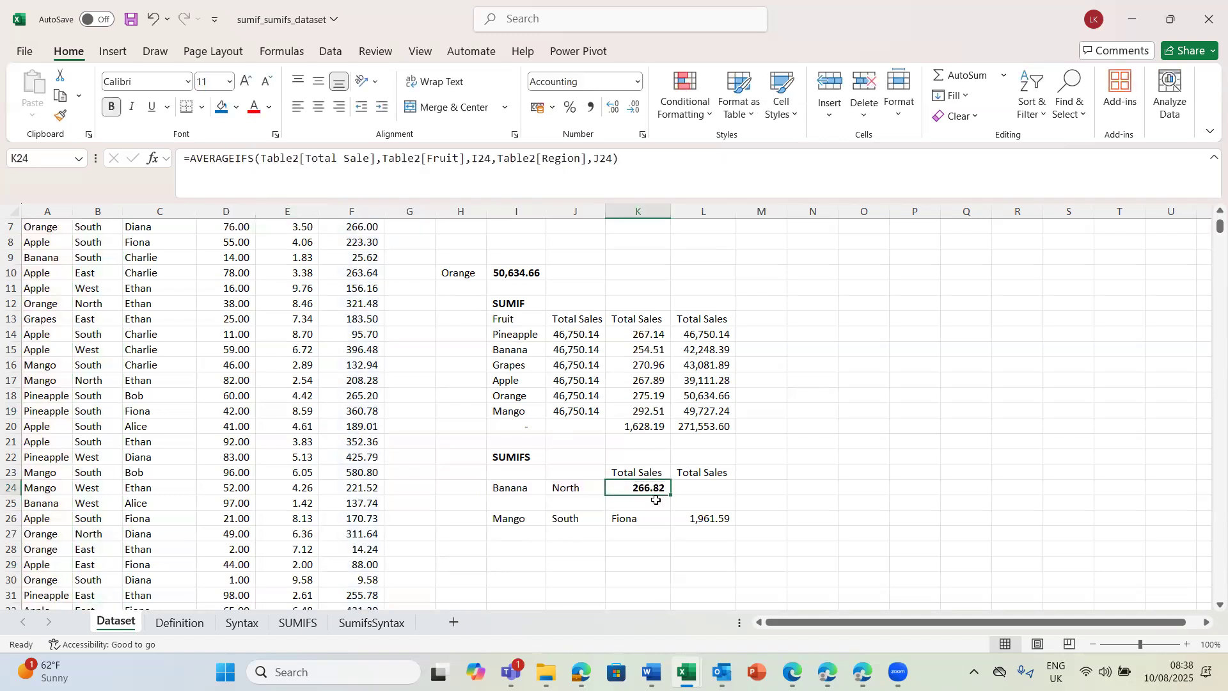
Replace SUMIFS with AVERAGEIFS in L26's formula, keeping the Total Sale range and the Fruit, Region and Salesperson criteria.
left_click(708, 520)
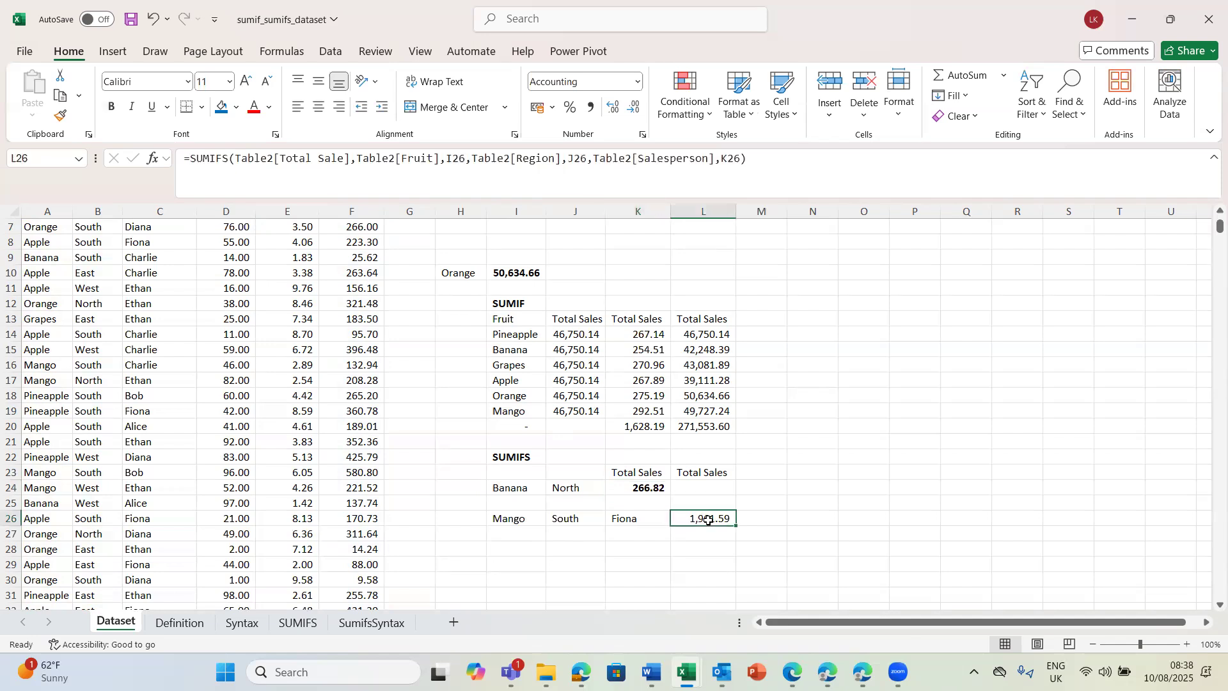
left_click(229, 160)
key("BackSpace")
key("BackSpace")
key("BackSpace")
key("BackSpace")
key("BackSpace")
key("BackSpace")
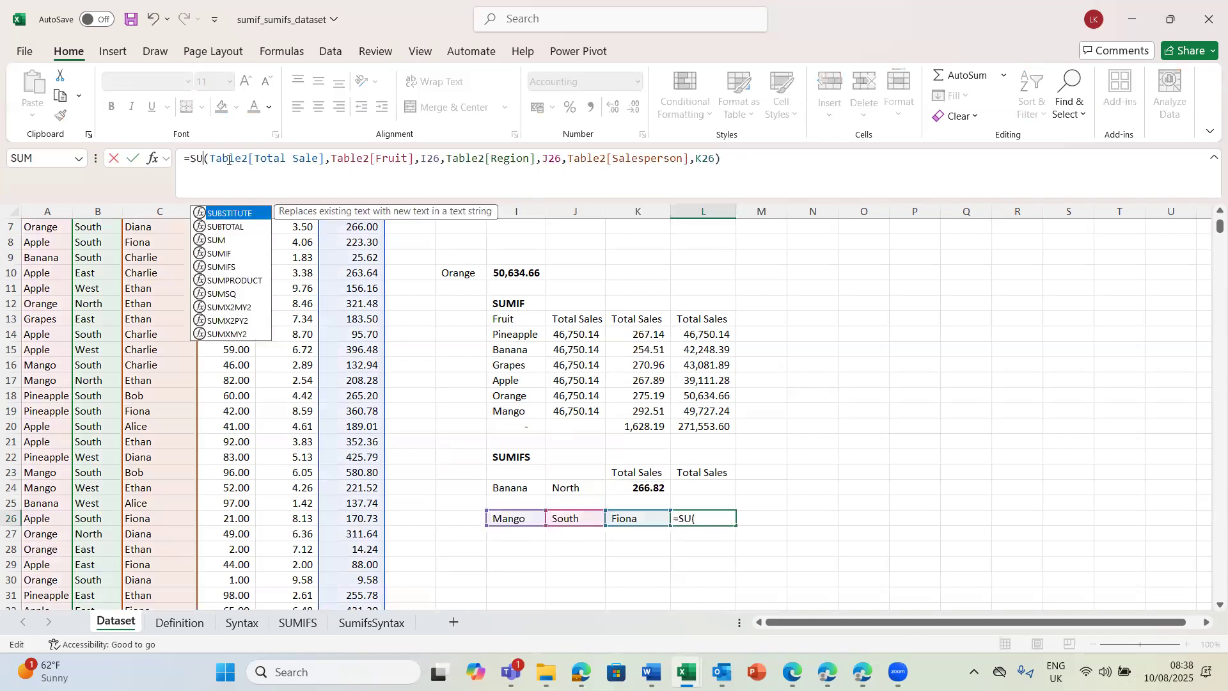
type("aver")
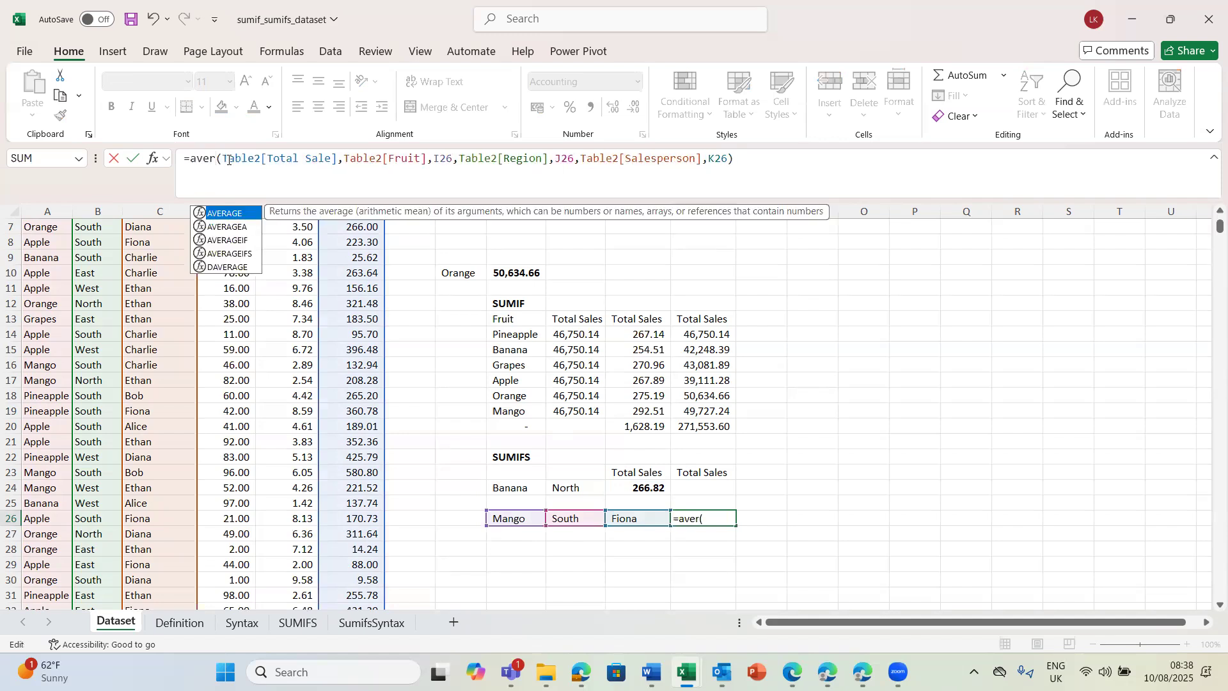
key("Down")
key("Down")
key("Down")
key("Tab")
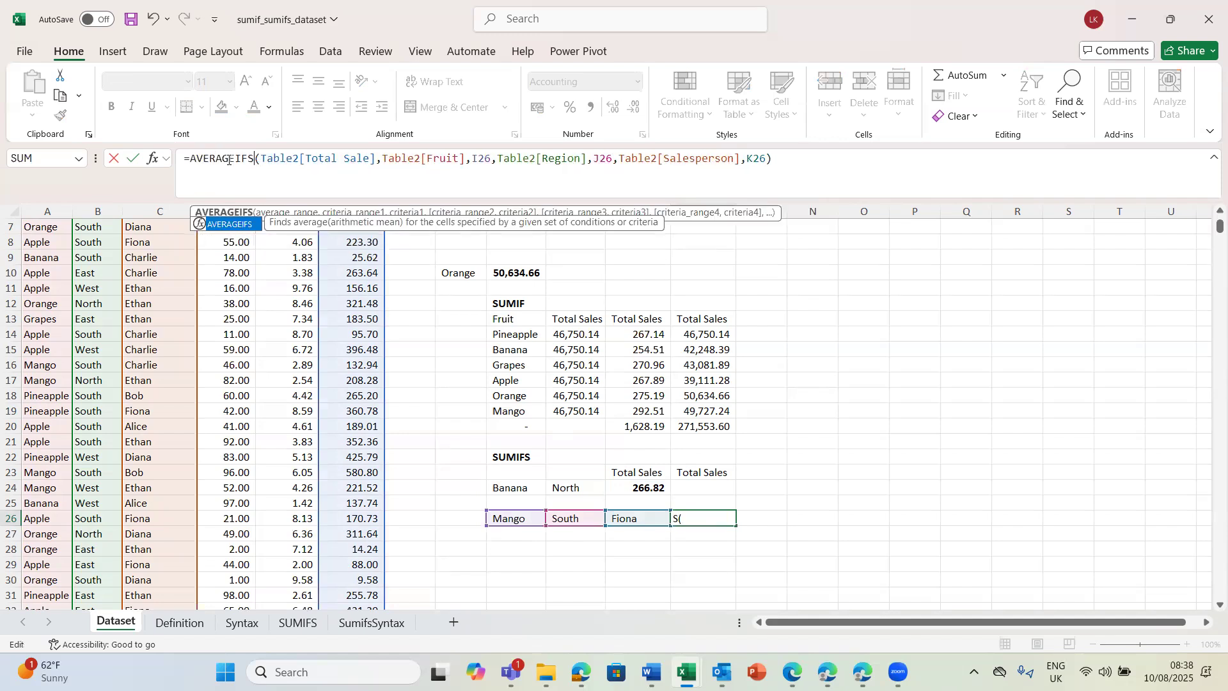
key("Return")
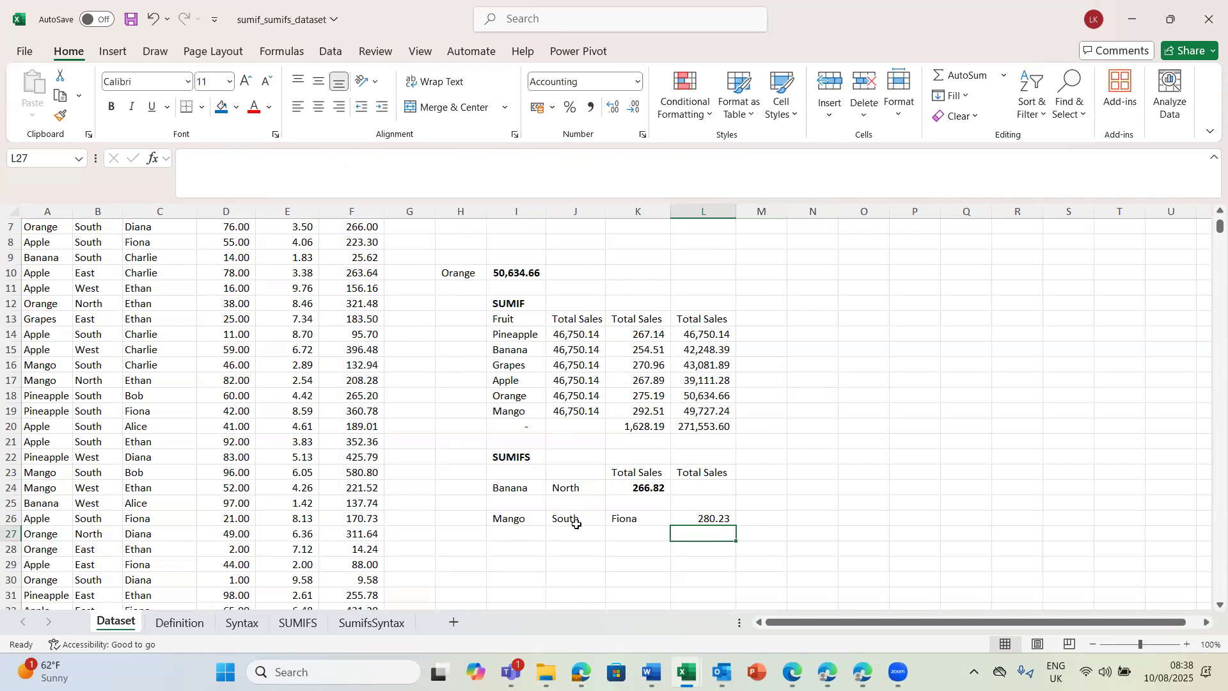
left_click(636, 520)
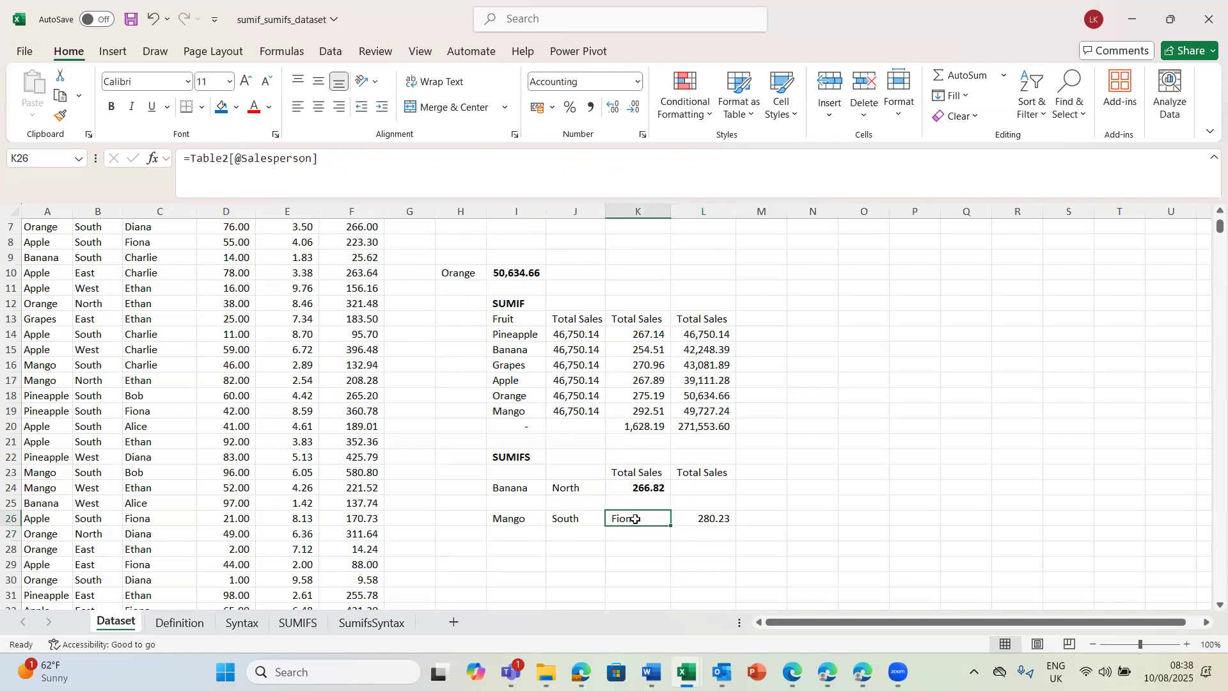